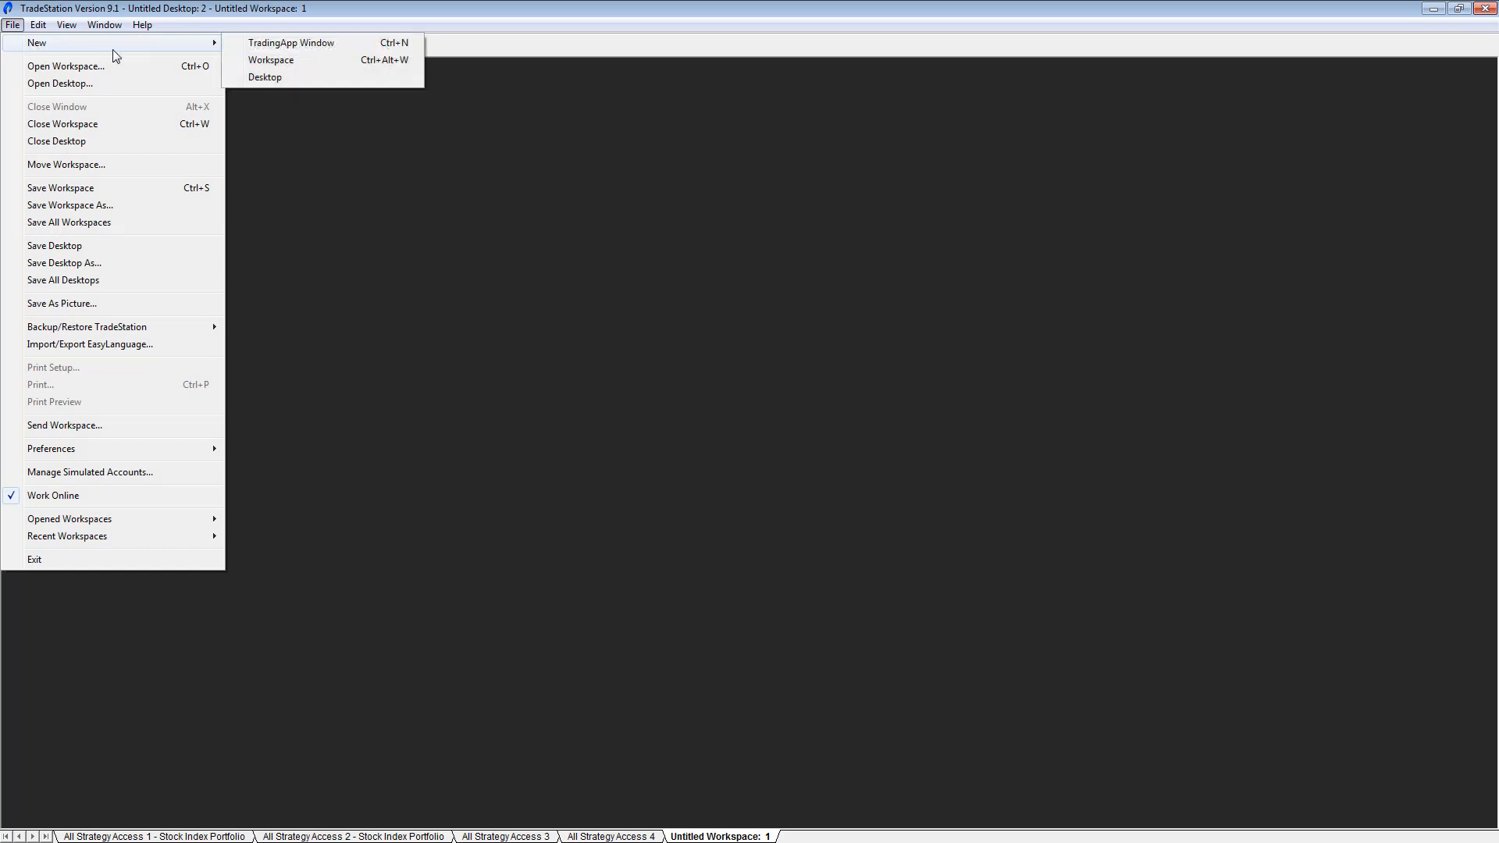
{"action": "left_click", "coordinate": [301, 44]}
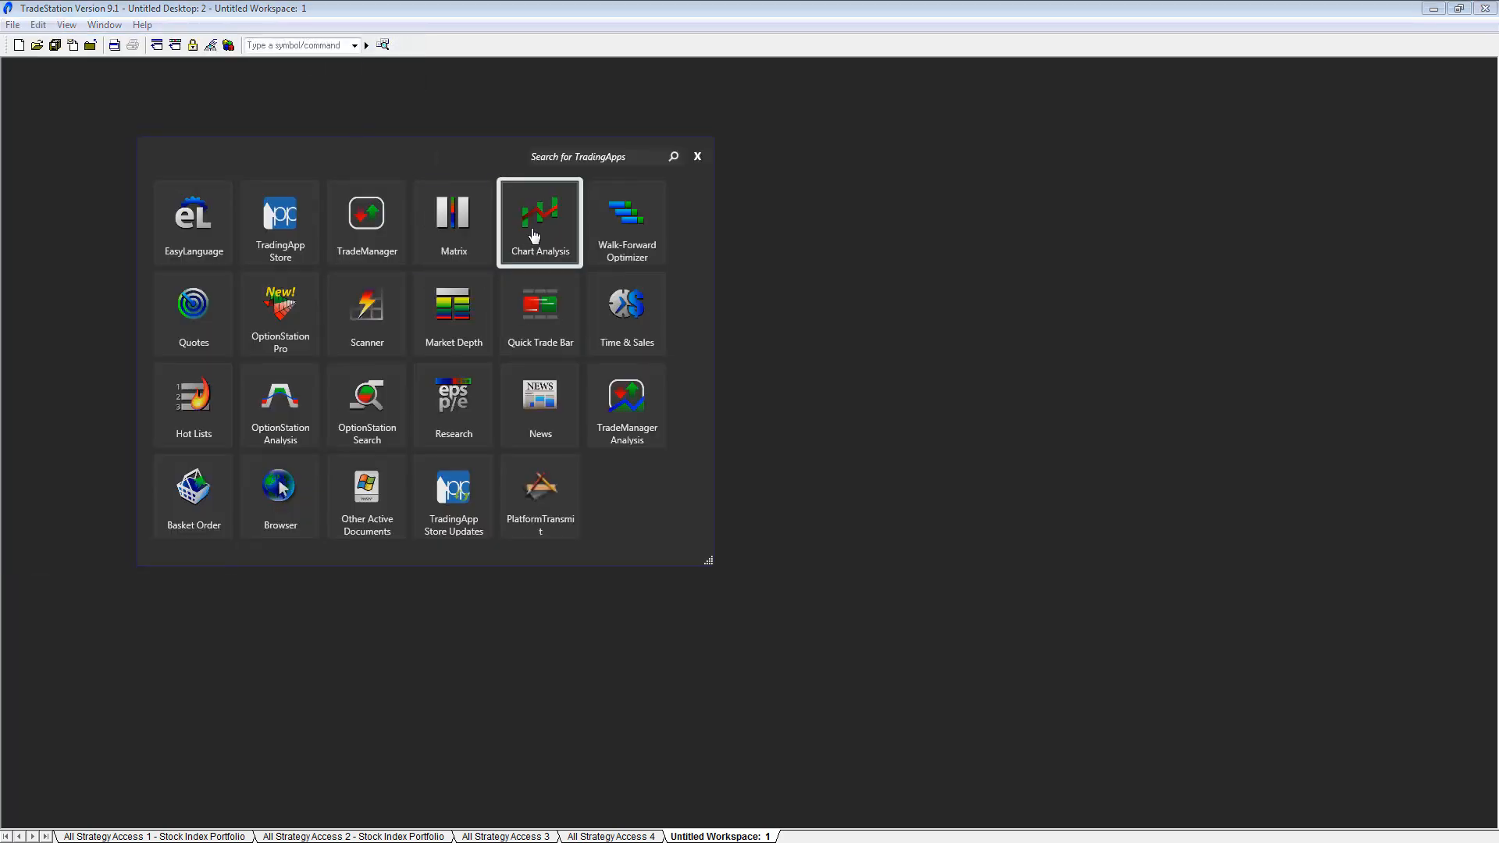
{"action": "left_click", "coordinate": [538, 230]}
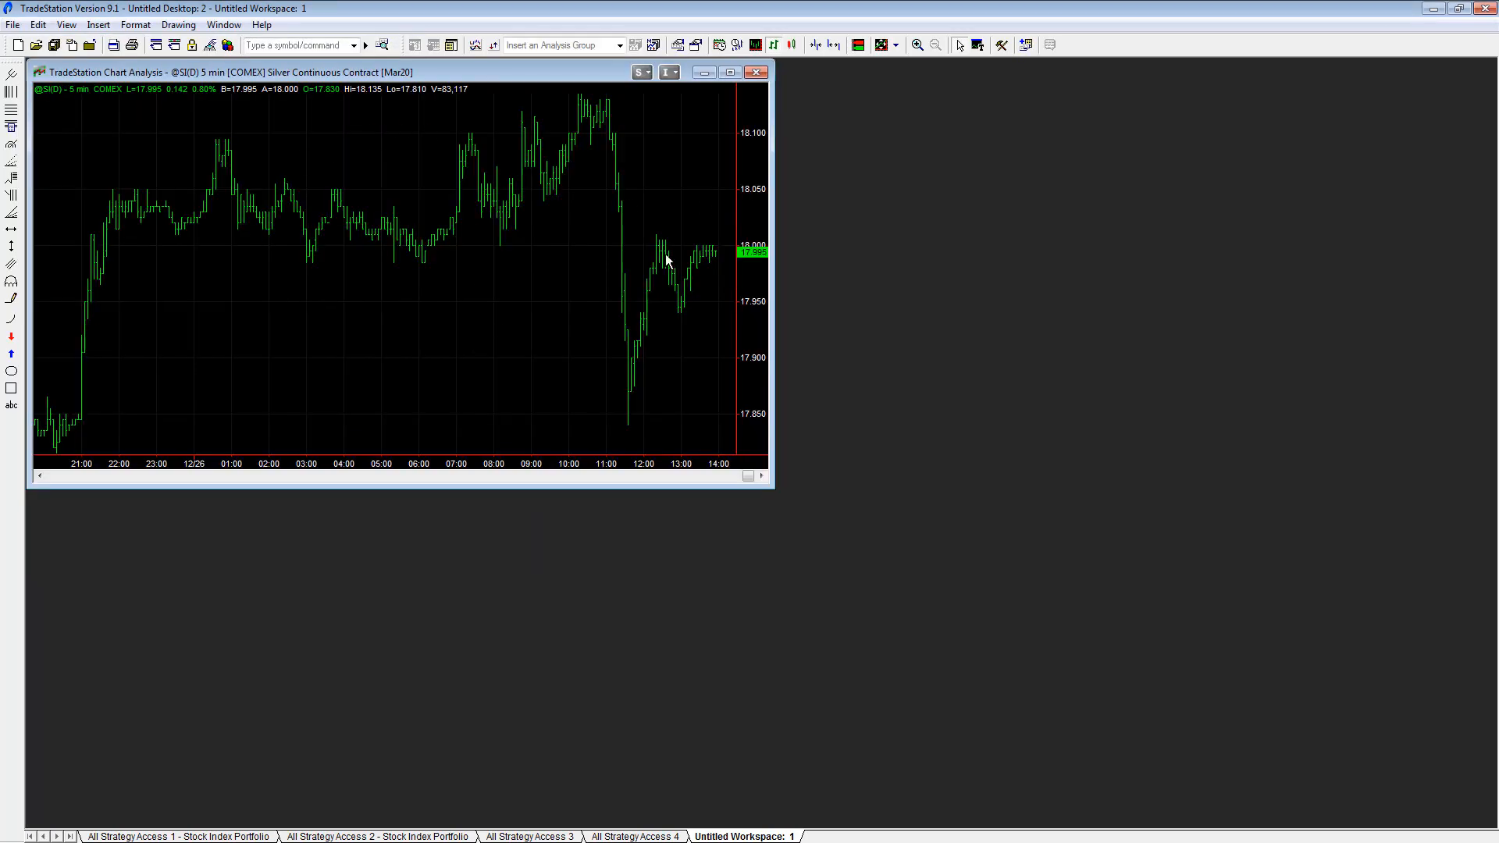
{"action": "left_click", "coordinate": [135, 24]}
{"action": "left_click", "coordinate": [240, 166]}
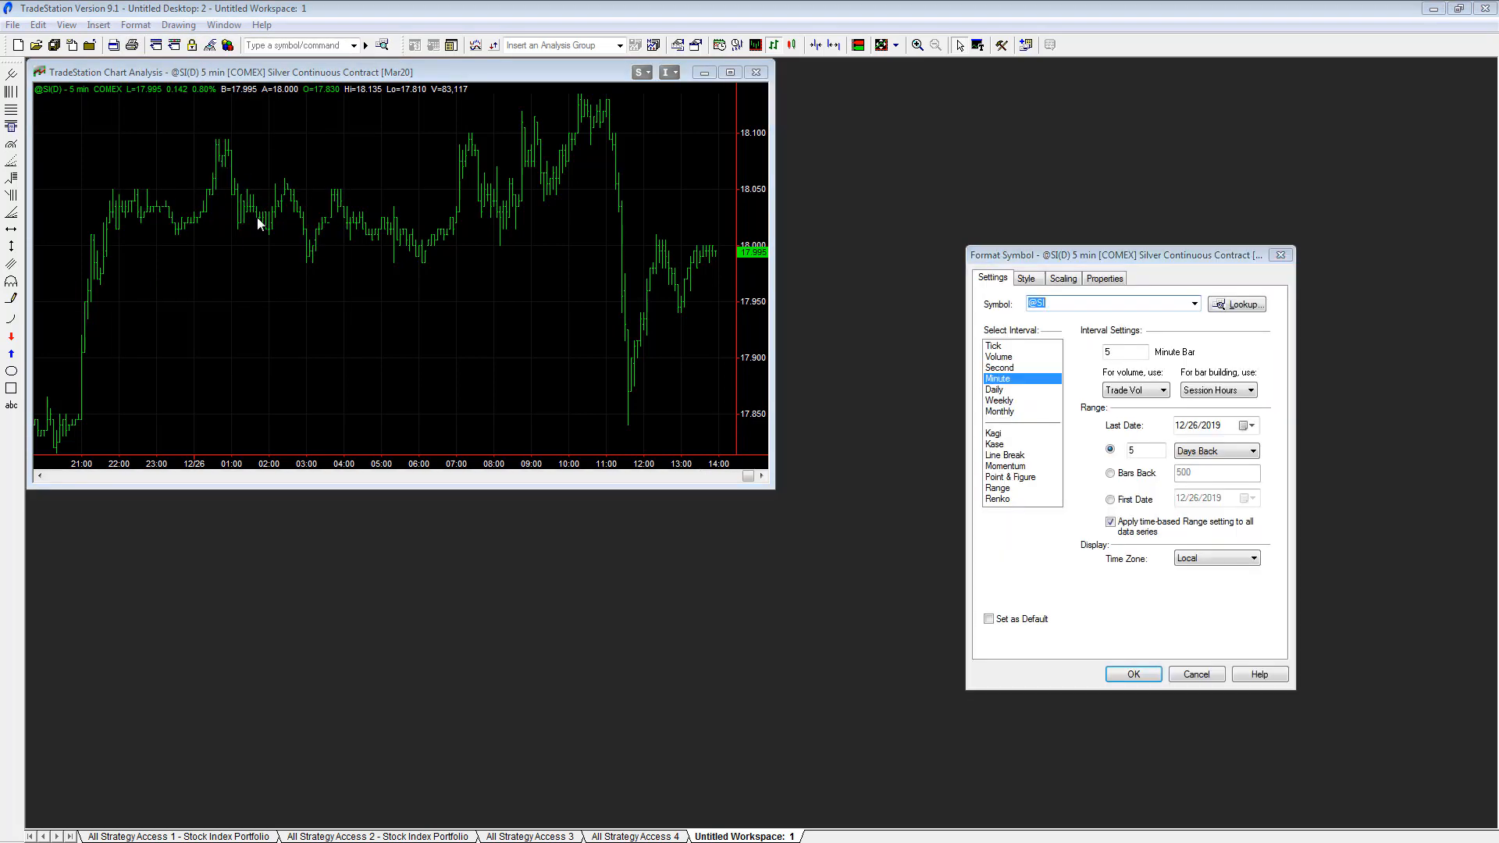
{"action": "type", "text": "@"}
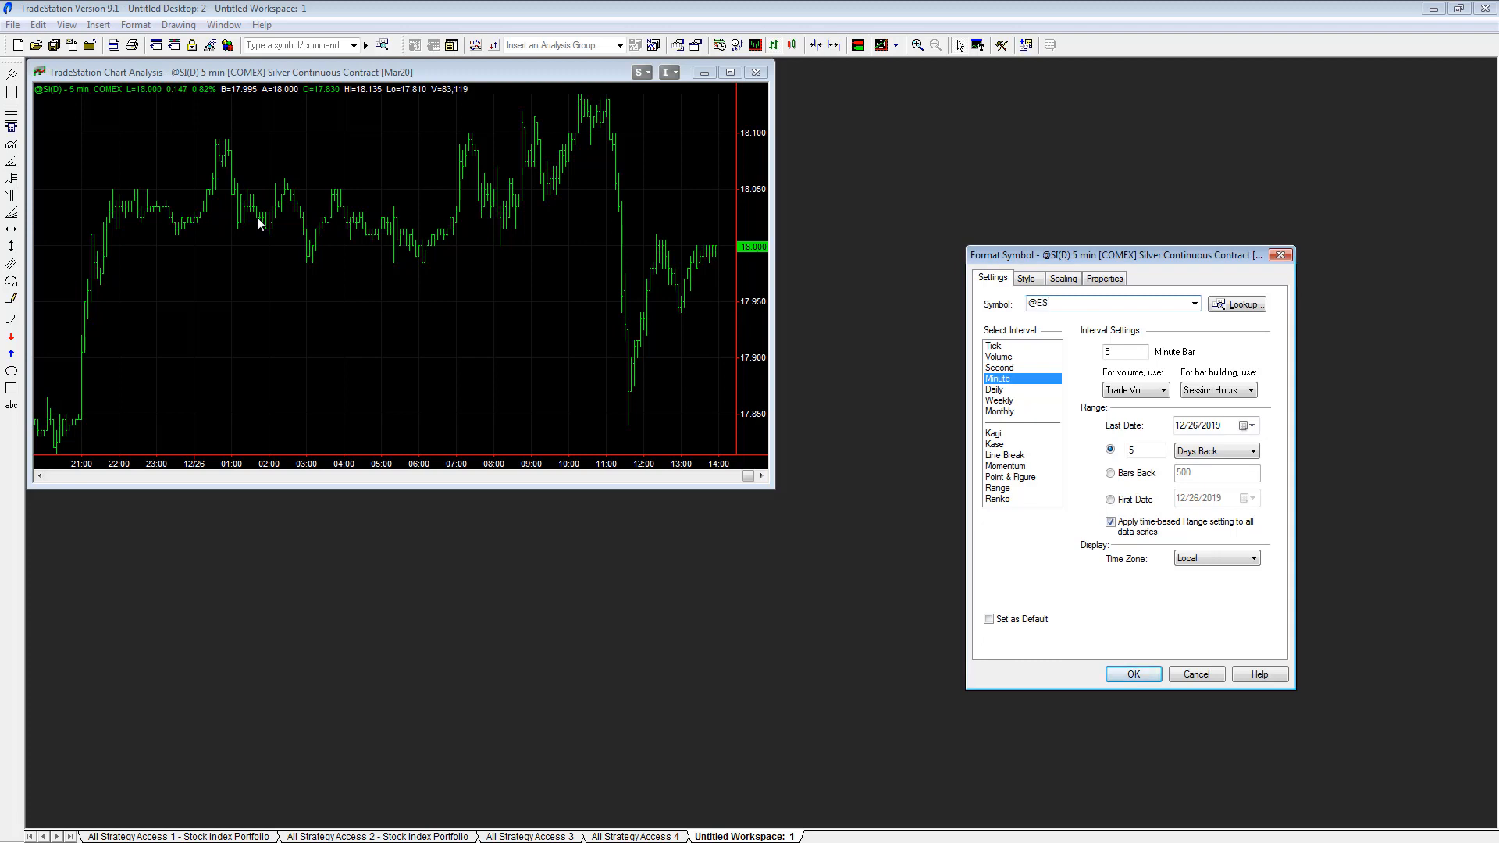
{"action": "double_click", "coordinate": [1112, 352]}
{"action": "type", "text": "1"}
{"action": "left_click_drag", "start_coordinate": [1121, 254], "coordinate": [336, 183]}
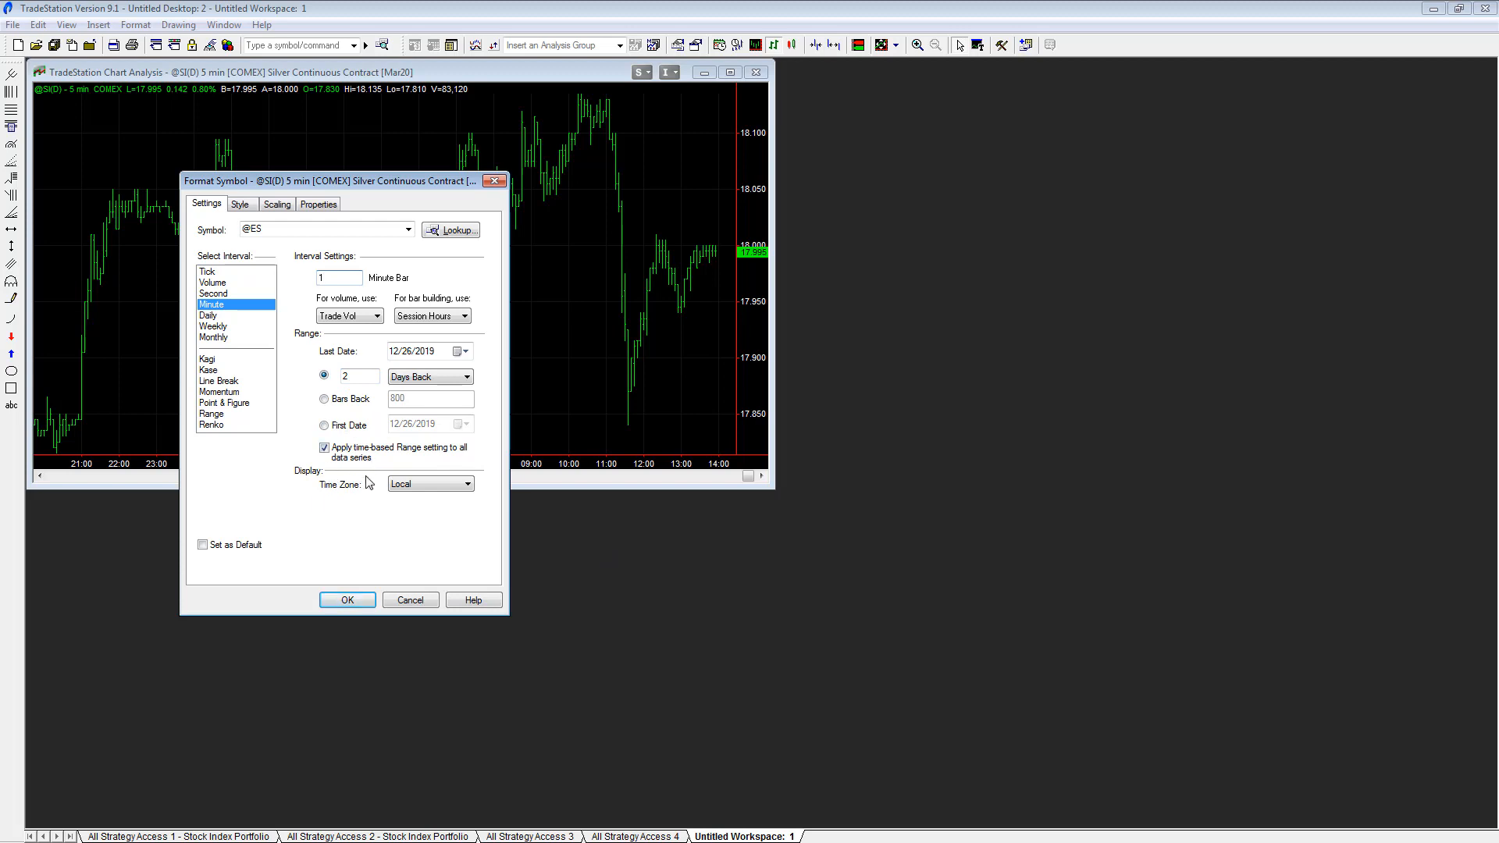
Step: Set the chart's data range to begin on the first date 01/31/2016 and apply the symbol settings
{"action": "left_click", "coordinate": [348, 425]}
{"action": "left_click", "coordinate": [395, 424]}
{"action": "type", "text": "01/"}
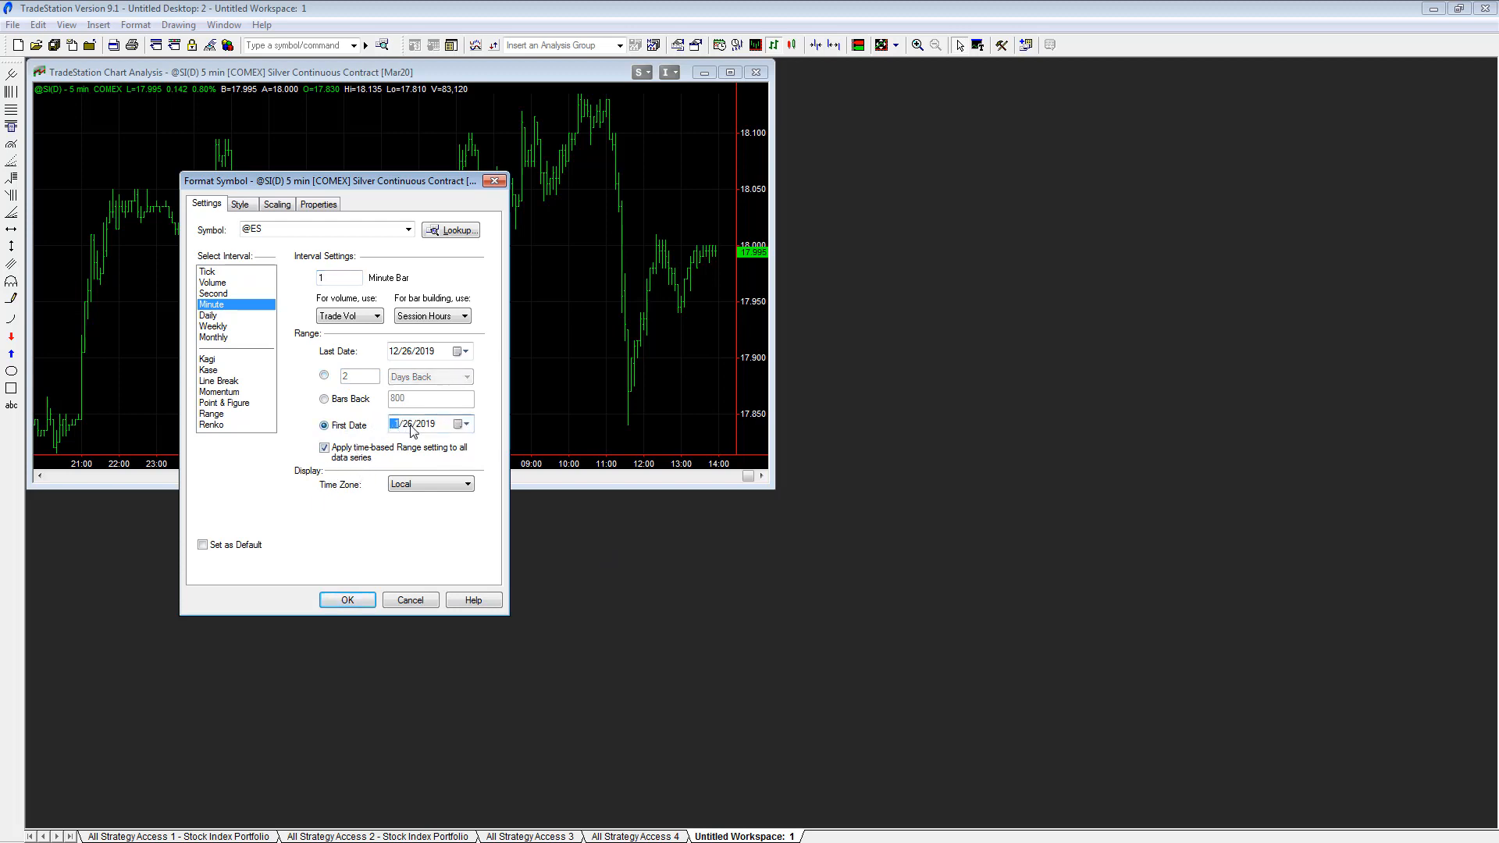
{"action": "type", "text": "31"}
{"action": "key", "text": "Return"}
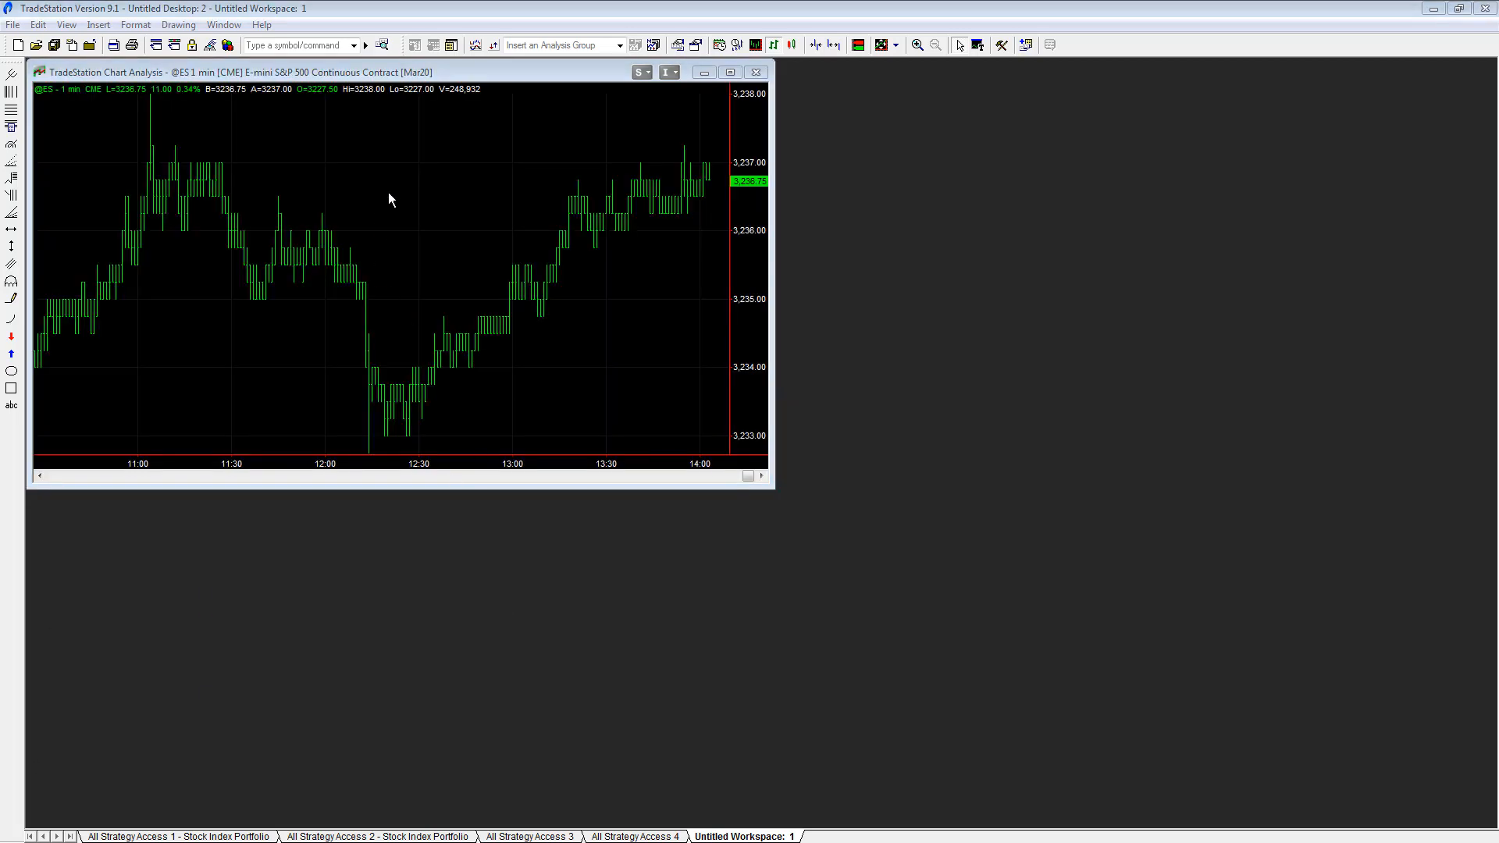
{"action": "left_click", "coordinate": [98, 25]}
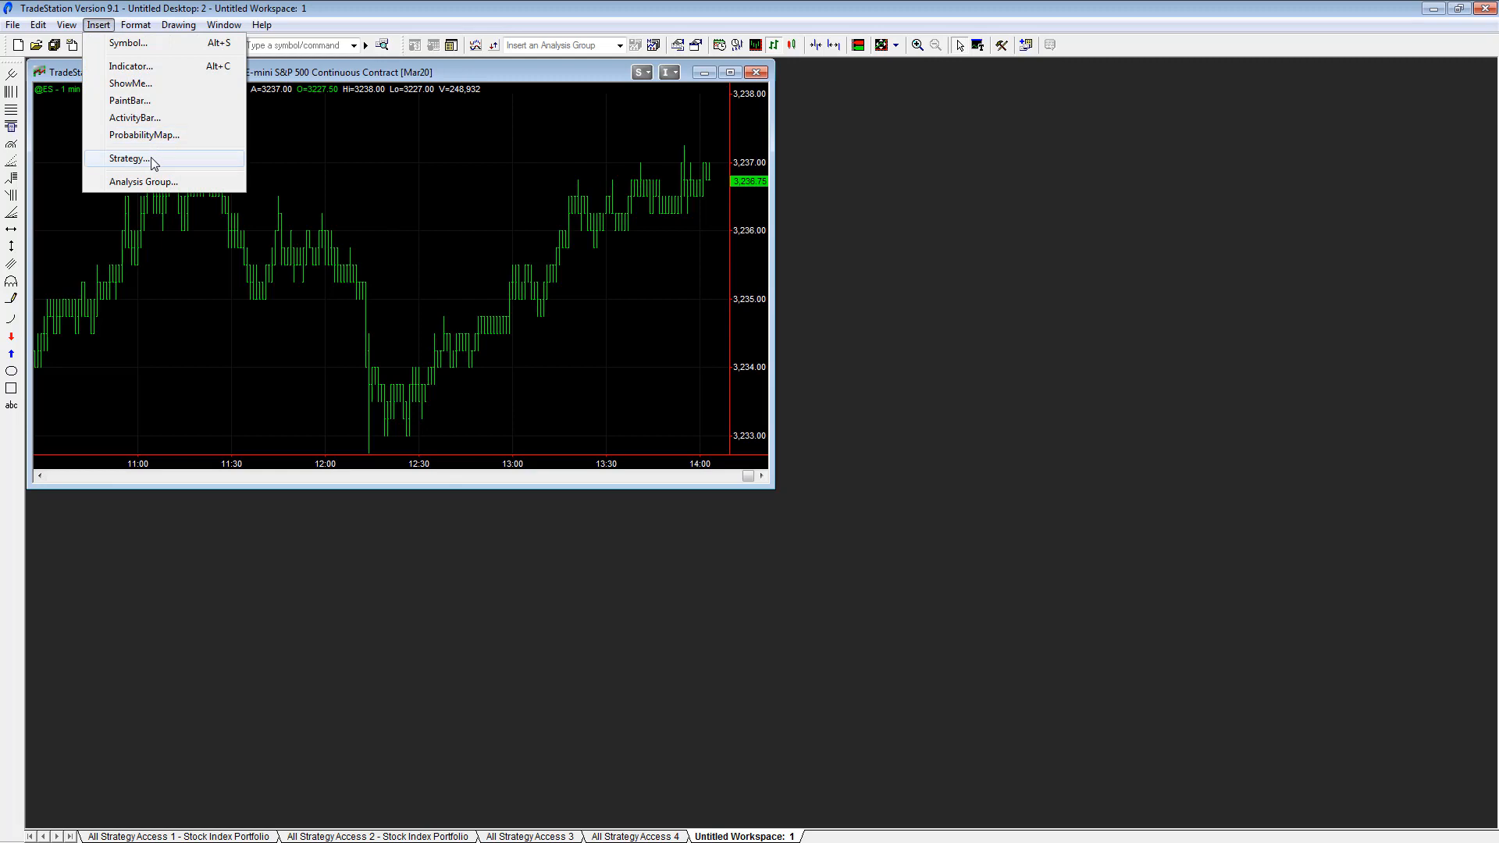
{"action": "left_click", "coordinate": [128, 159]}
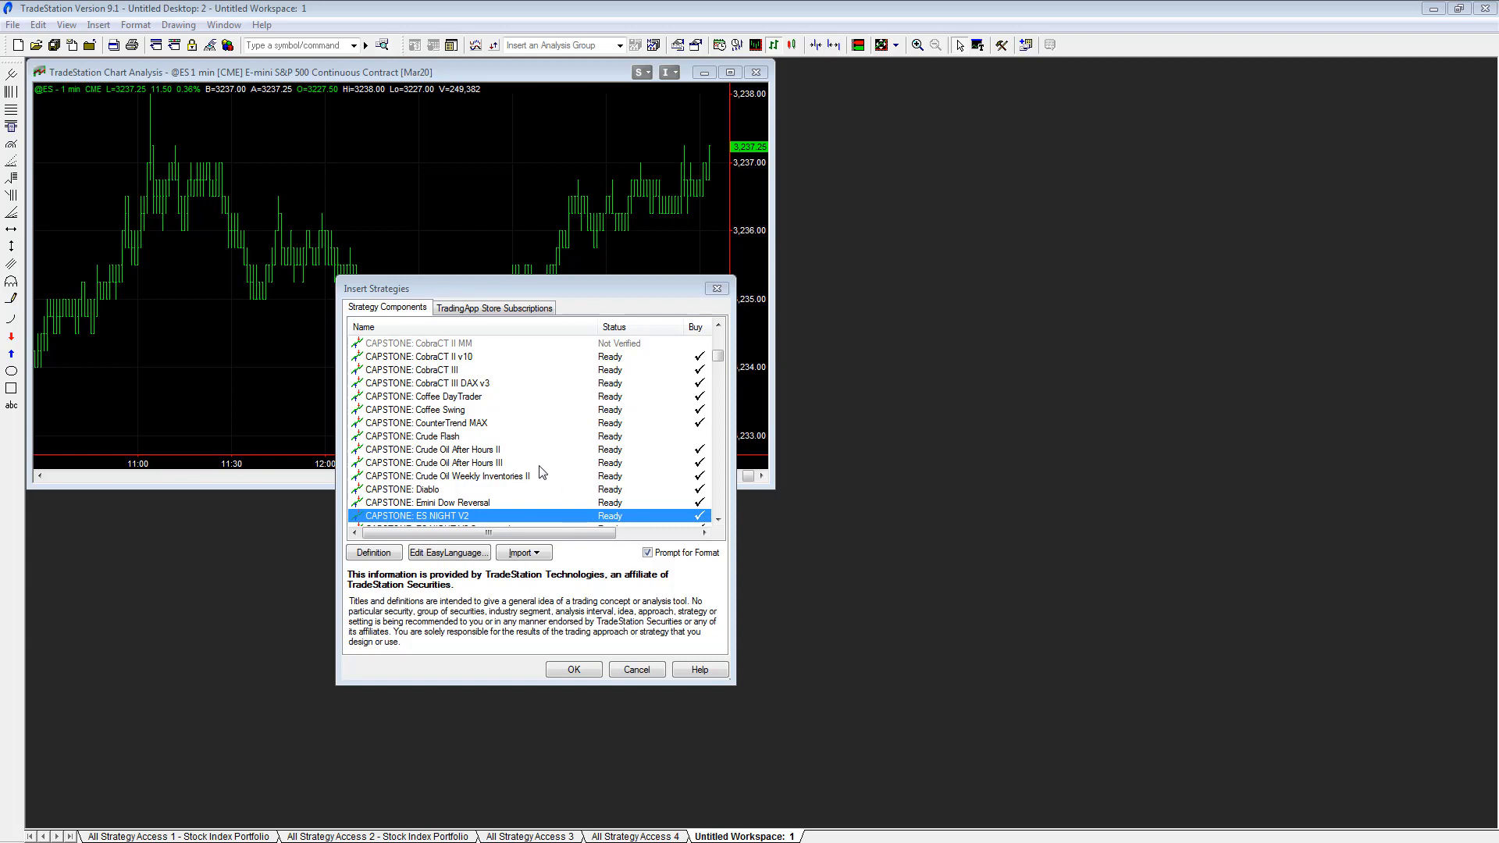
{"action": "left_click", "coordinate": [566, 670]}
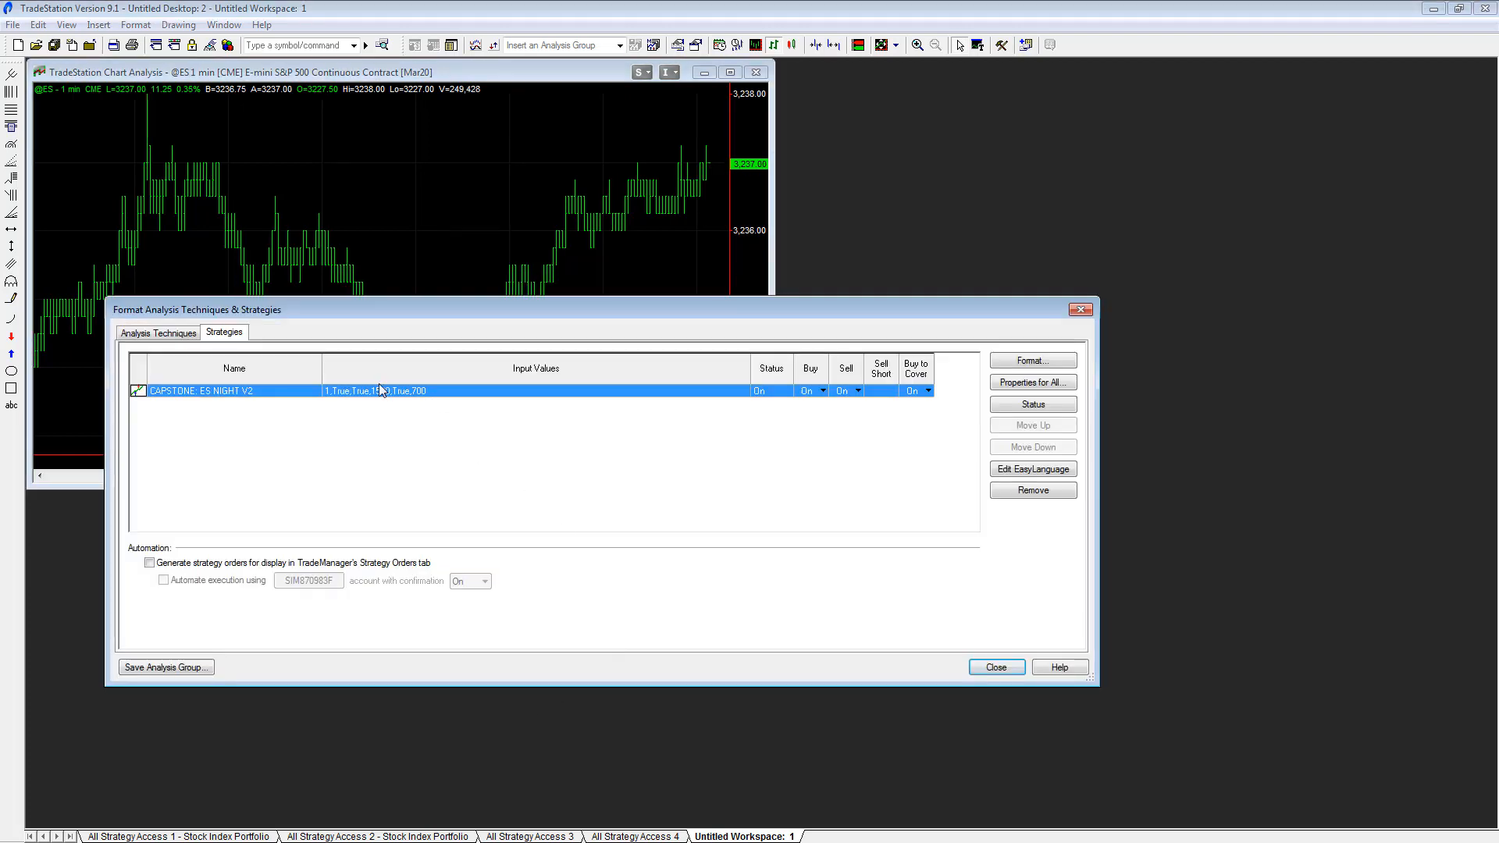
Step: Examine the ES NIGHT V2 strategy's inputs for contracts, holiday trading, stop loss and profit target
{"action": "left_click", "coordinate": [367, 398]}
{"action": "double_click", "coordinate": [367, 398]}
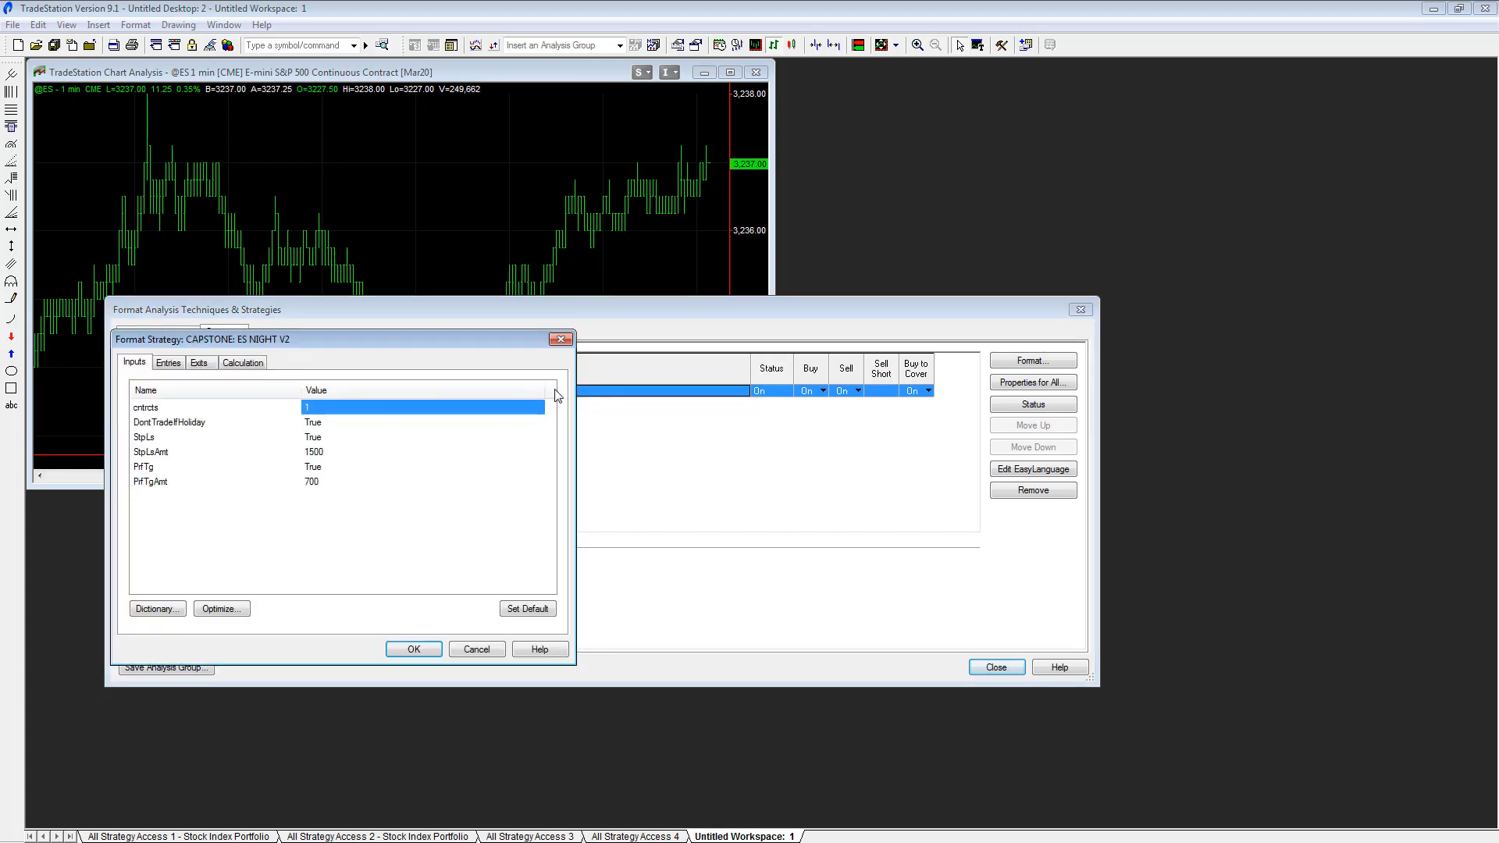
{"action": "left_click", "coordinate": [370, 427]}
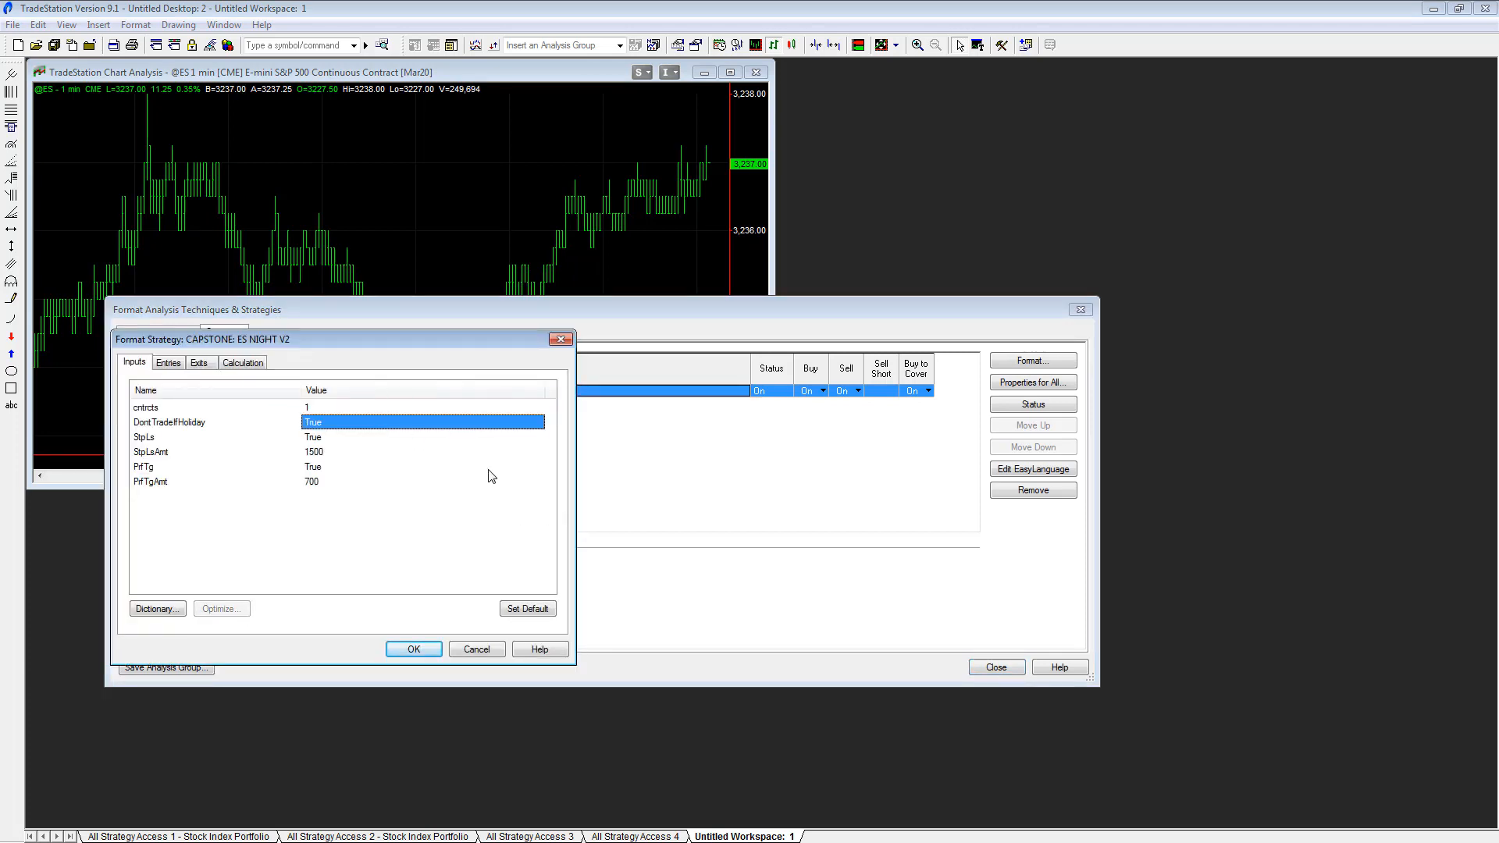
{"action": "left_click", "coordinate": [365, 437]}
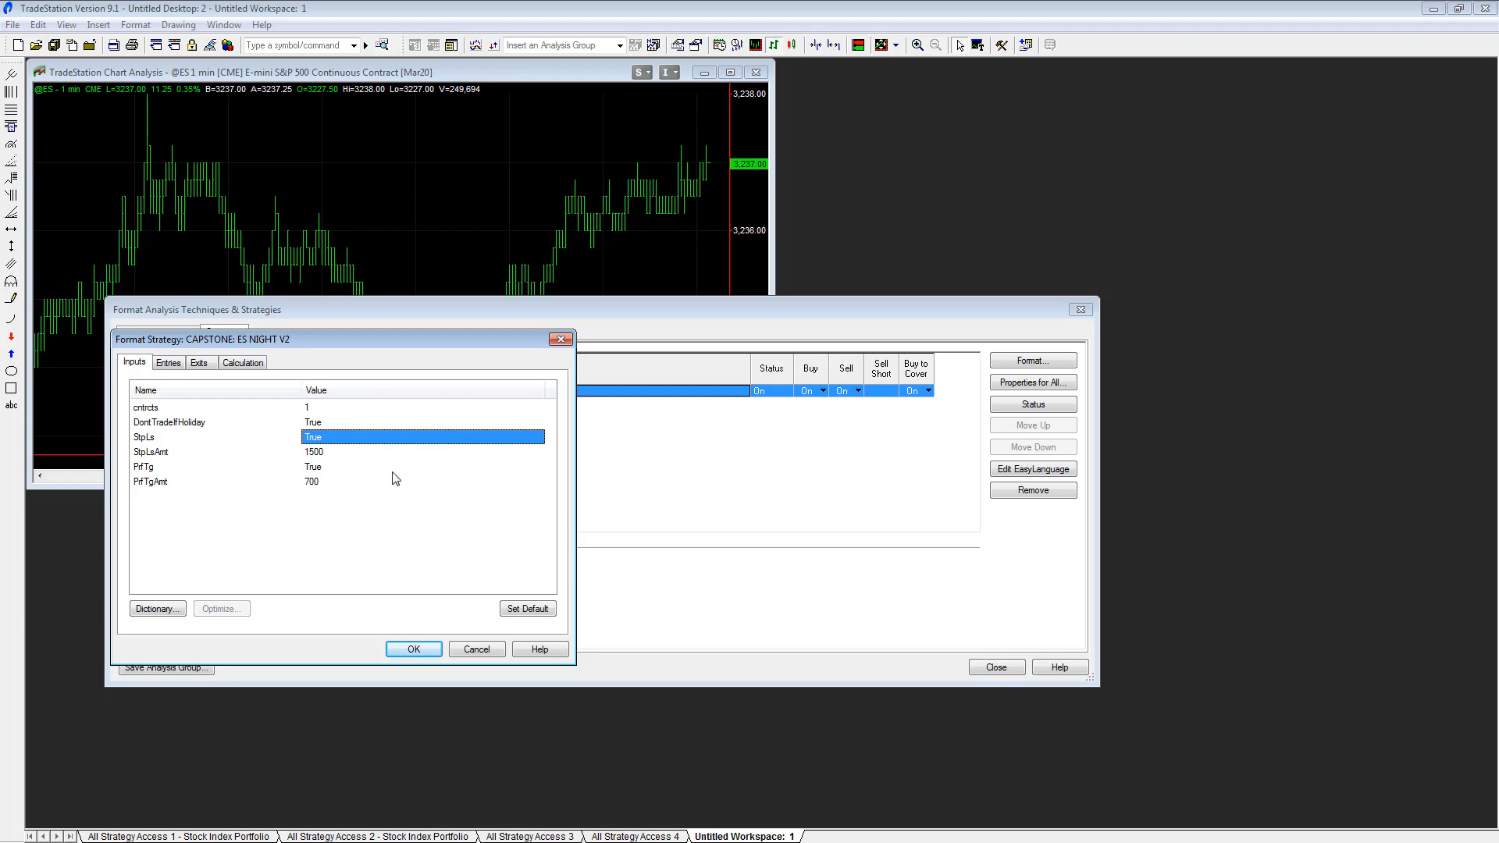
{"action": "left_click", "coordinate": [370, 469]}
{"action": "left_click", "coordinate": [343, 452]}
{"action": "left_click", "coordinate": [353, 469]}
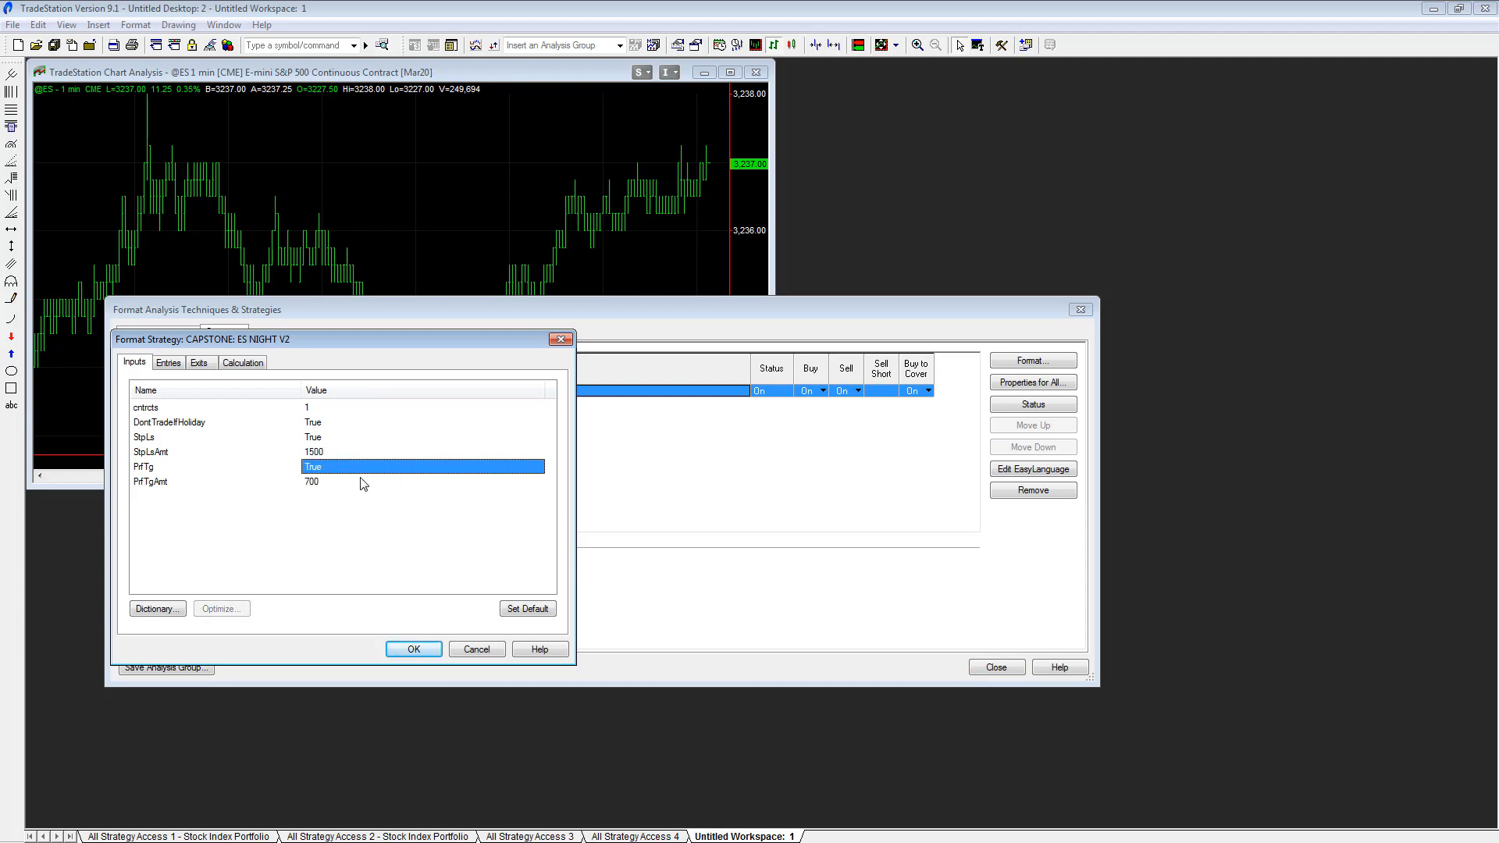
{"action": "left_click", "coordinate": [363, 481]}
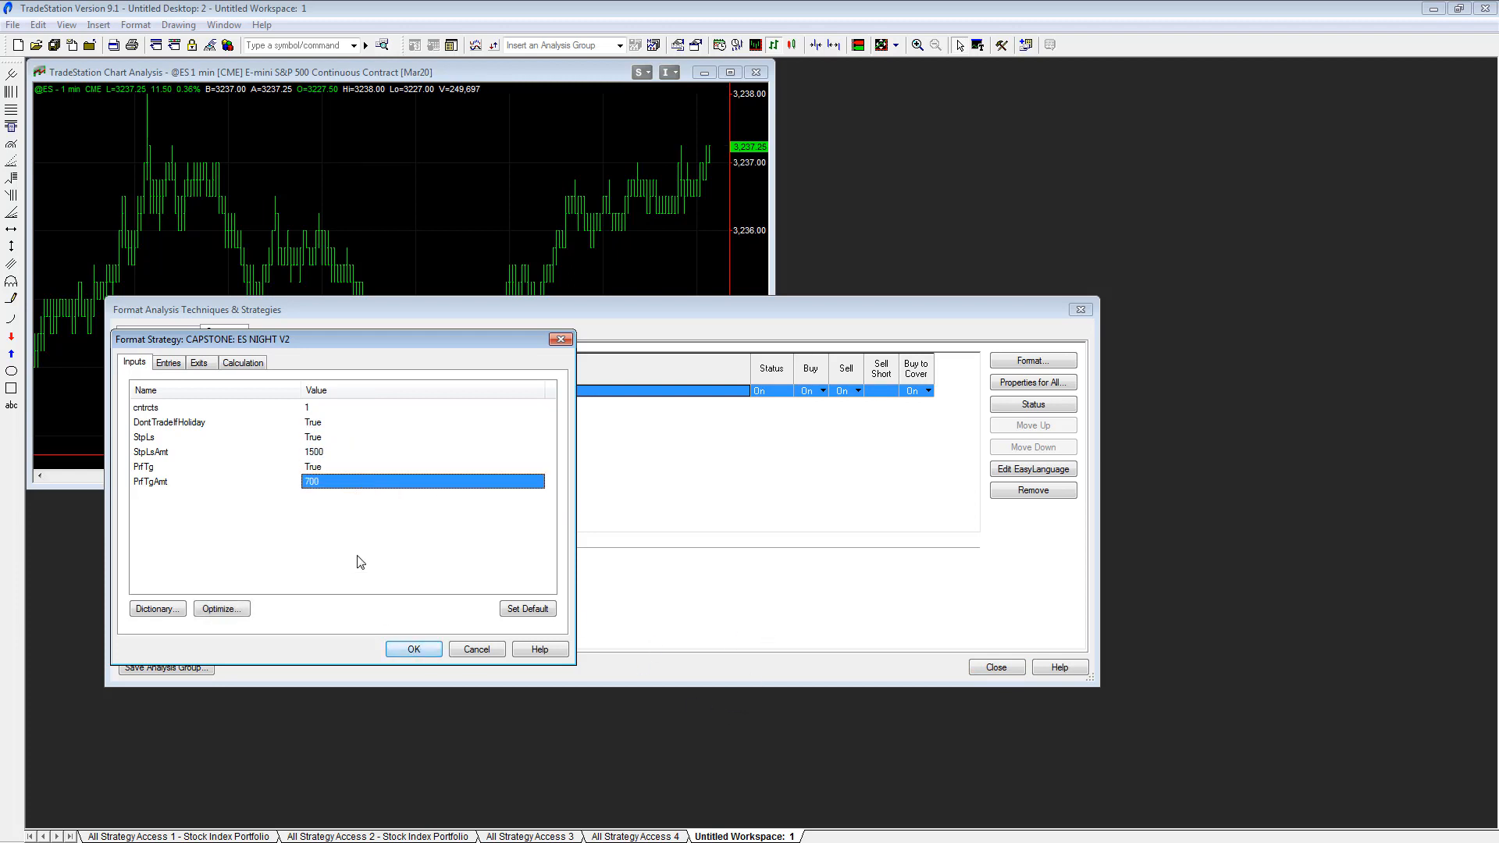
{"action": "left_click", "coordinate": [364, 453]}
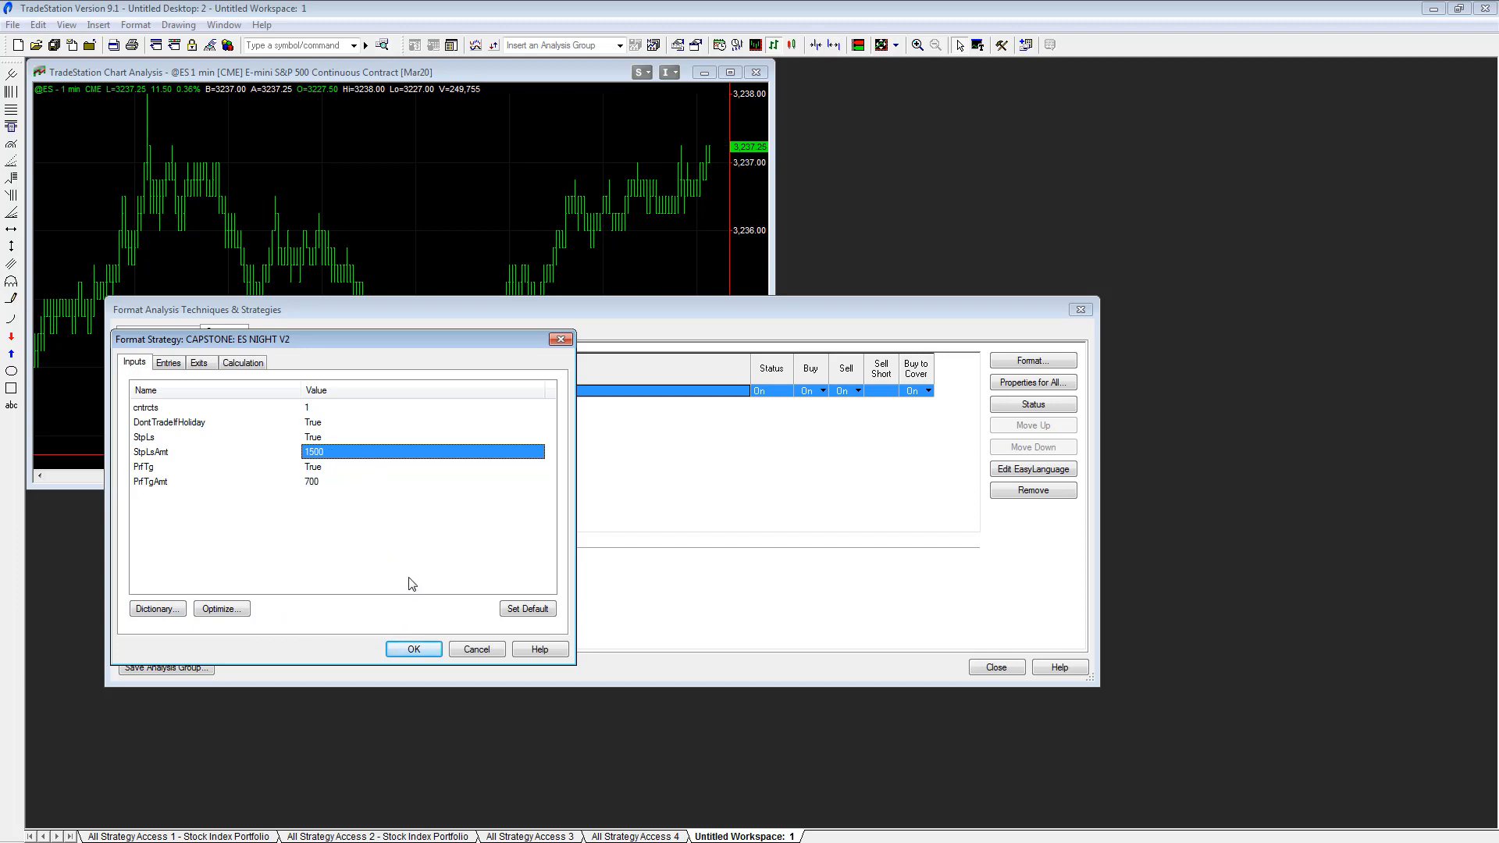
{"action": "left_click", "coordinate": [413, 650]}
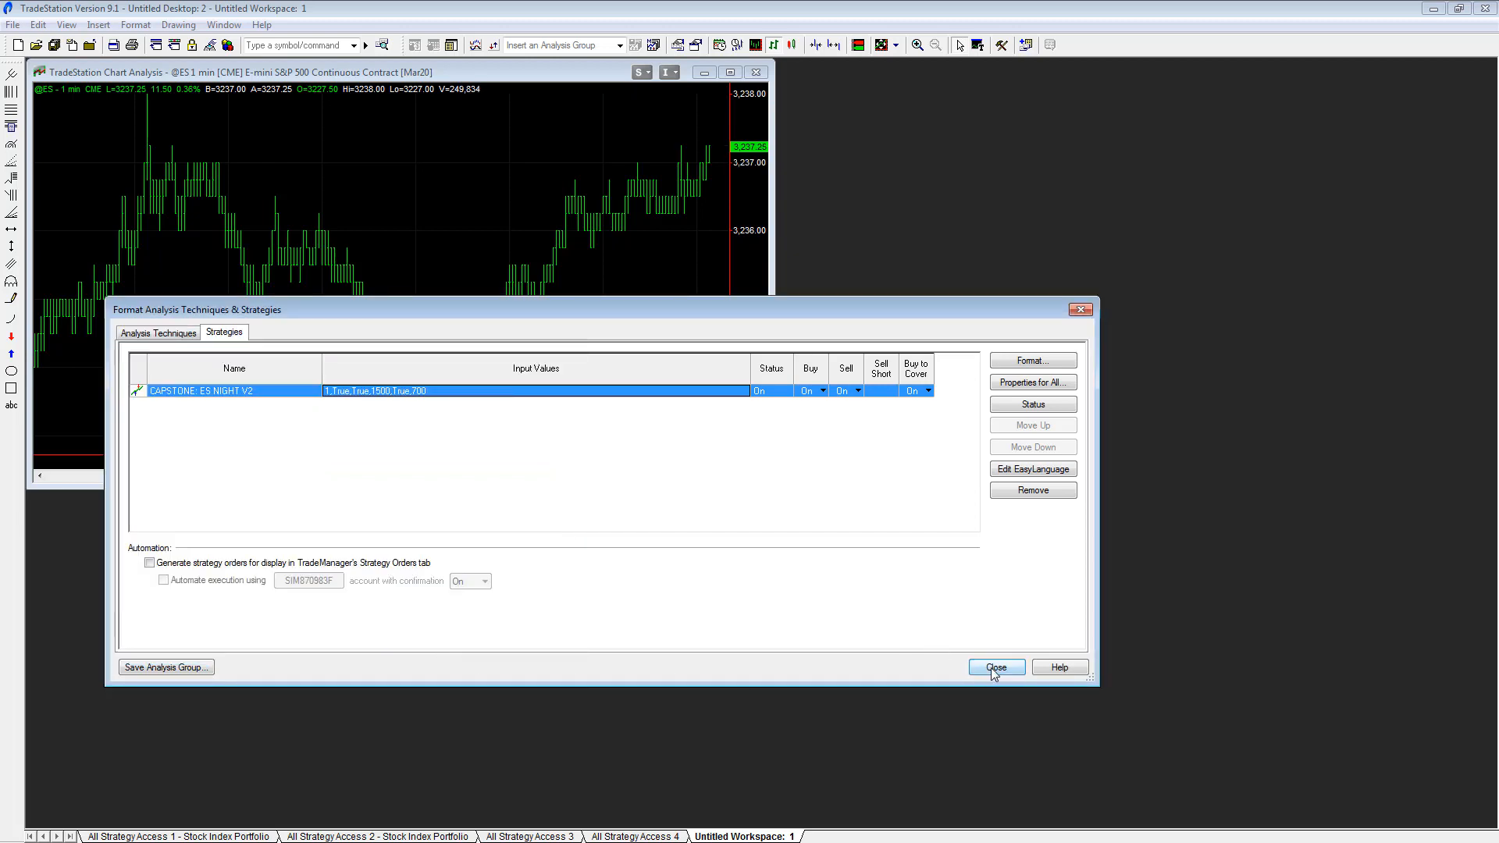
Step: Finish the strategy setup and place the Strategy Performance Report with its equity curve beside the chart
{"action": "left_click", "coordinate": [993, 666]}
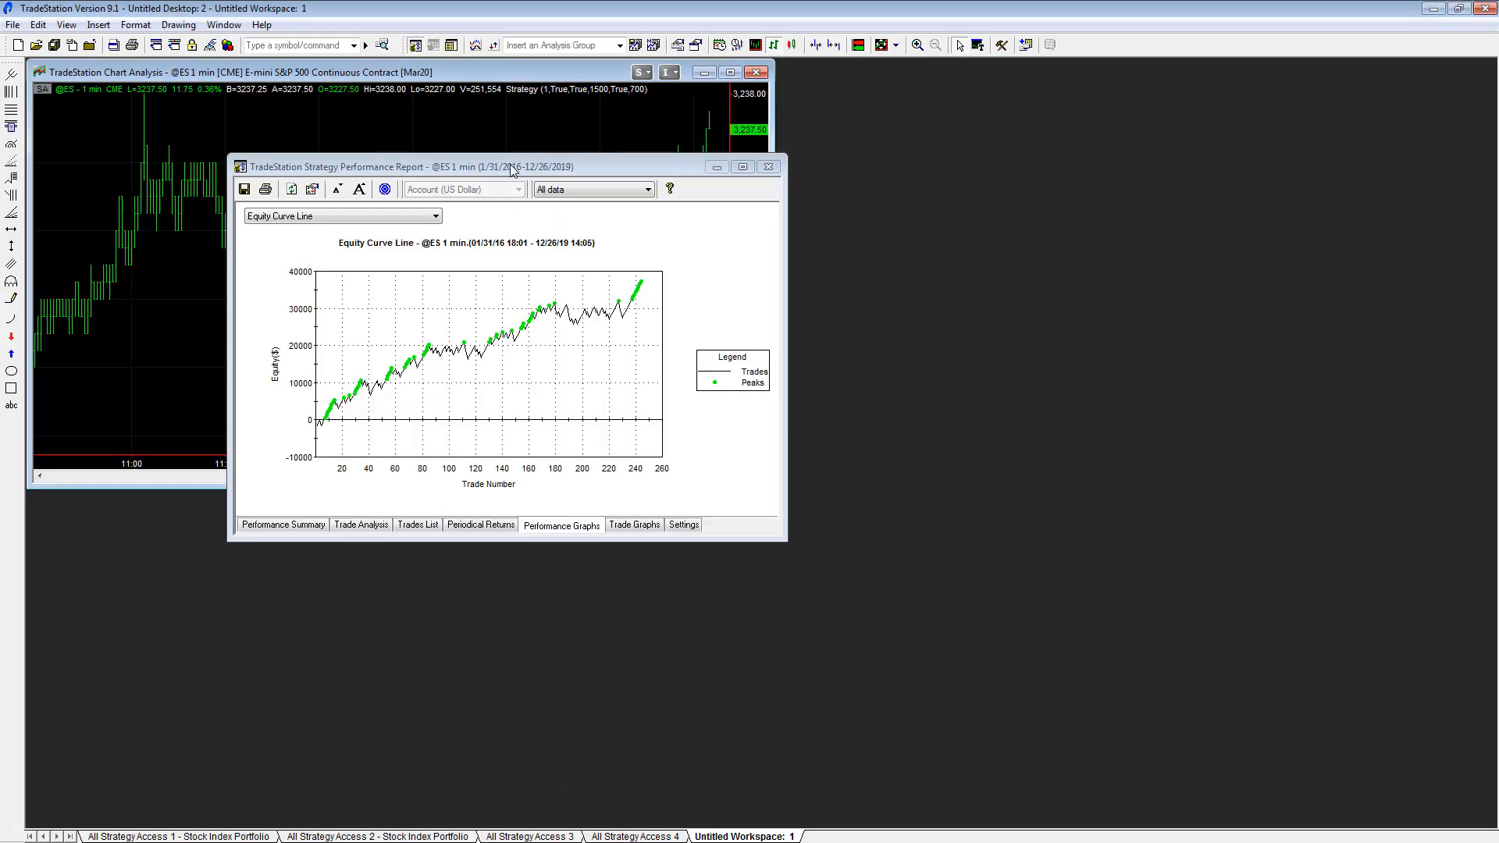
{"action": "left_click_drag", "start_coordinate": [511, 167], "coordinate": [1120, 182]}
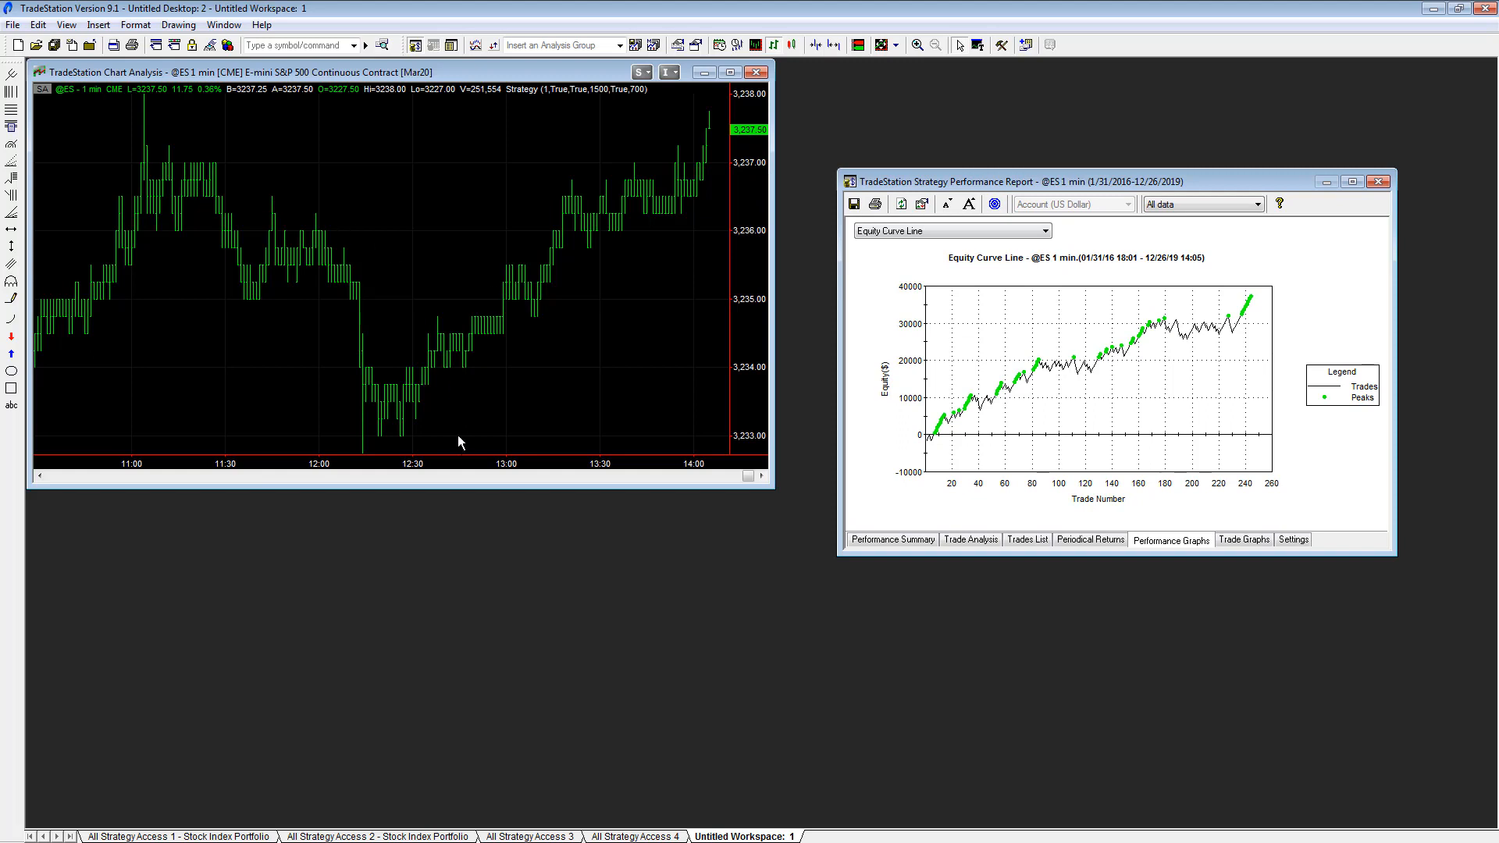
{"action": "left_click", "coordinate": [135, 24]}
{"action": "left_click", "coordinate": [154, 85]}
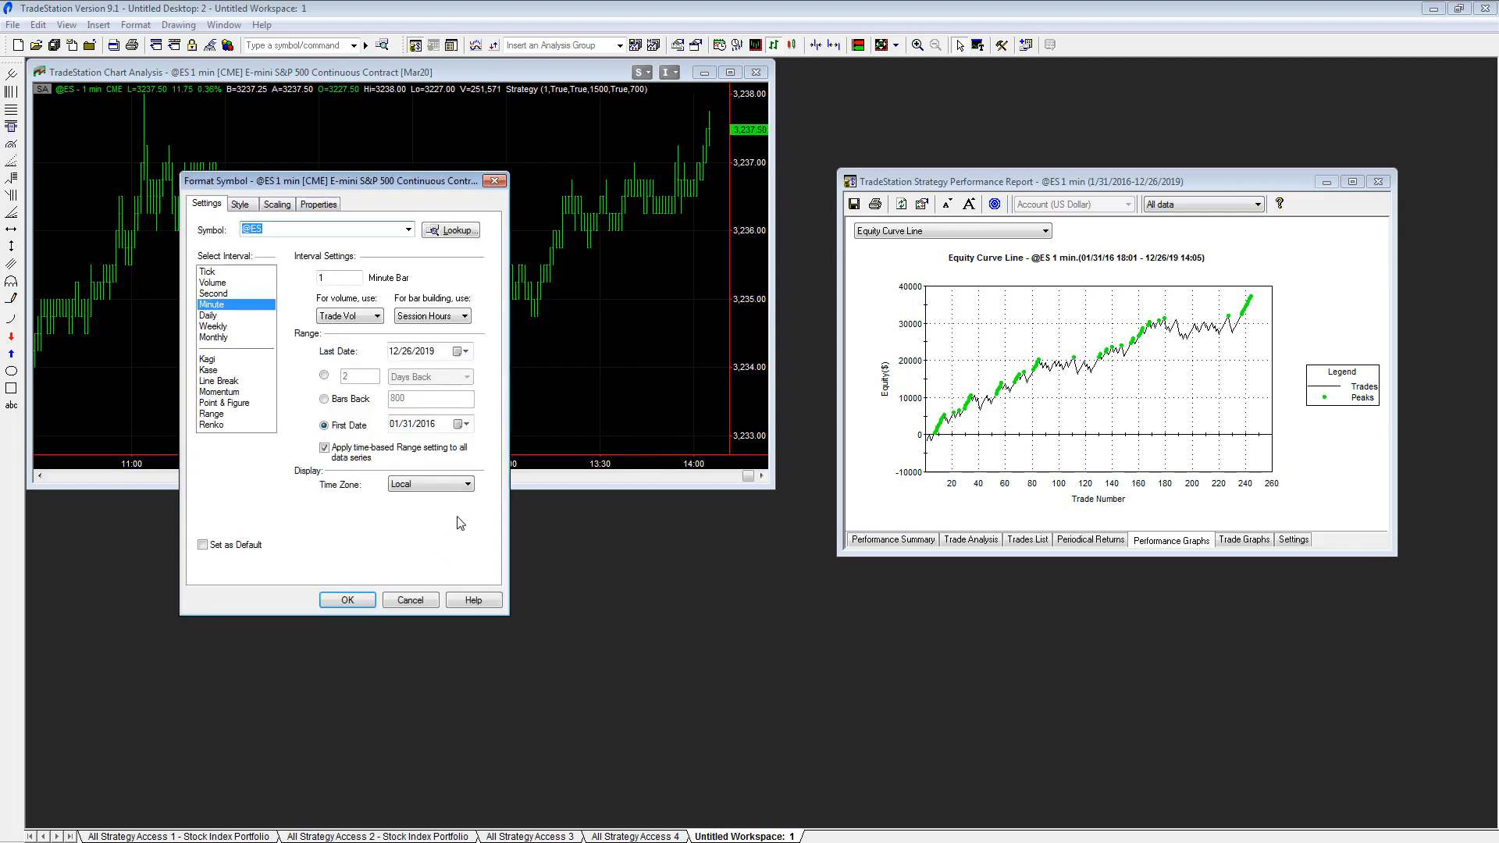
{"action": "left_click", "coordinate": [431, 485]}
{"action": "left_click", "coordinate": [414, 508]}
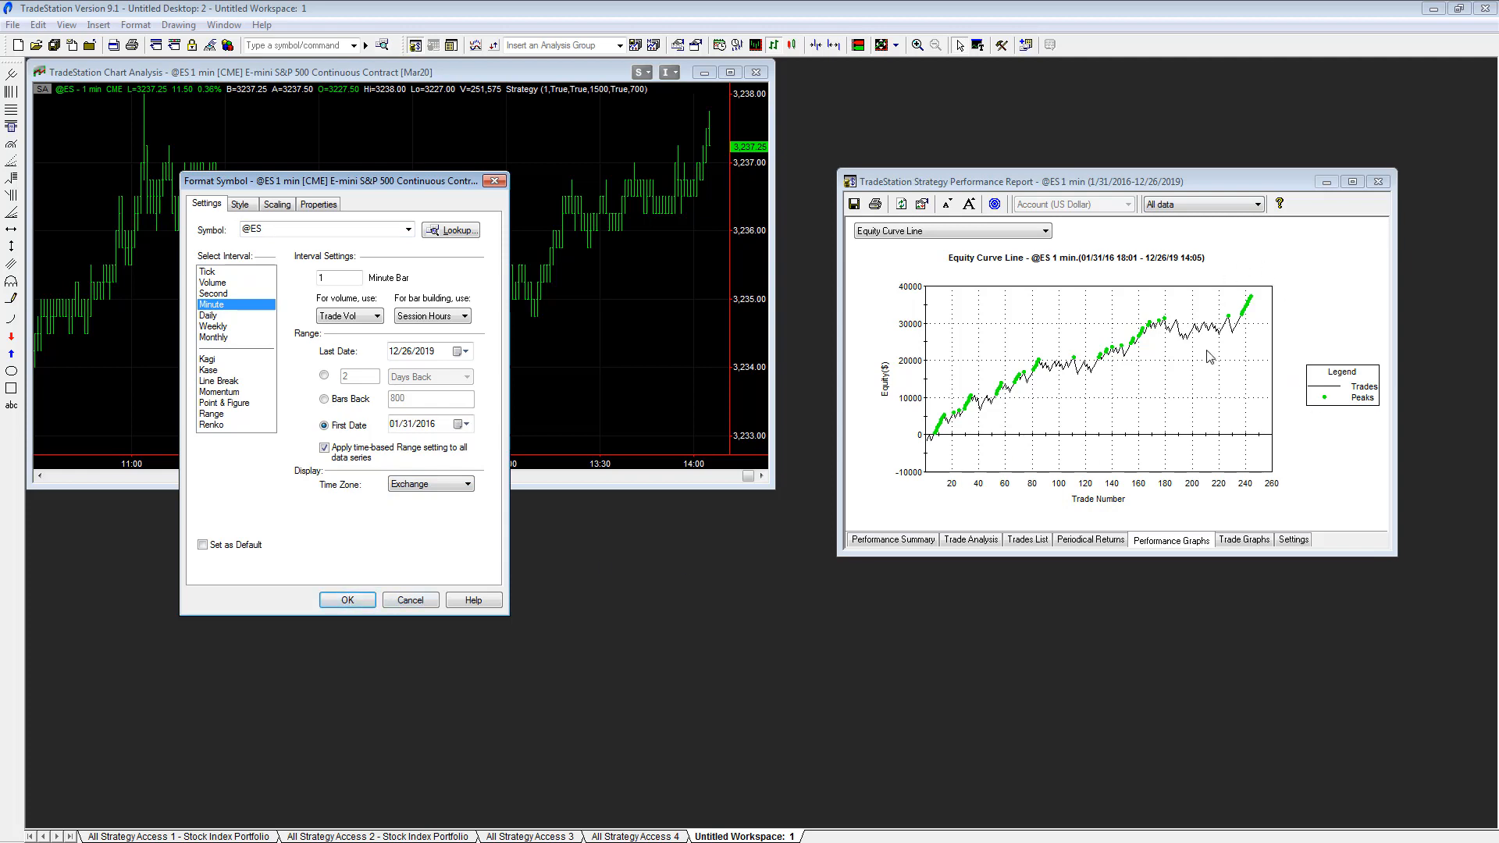
{"action": "left_click", "coordinate": [348, 600]}
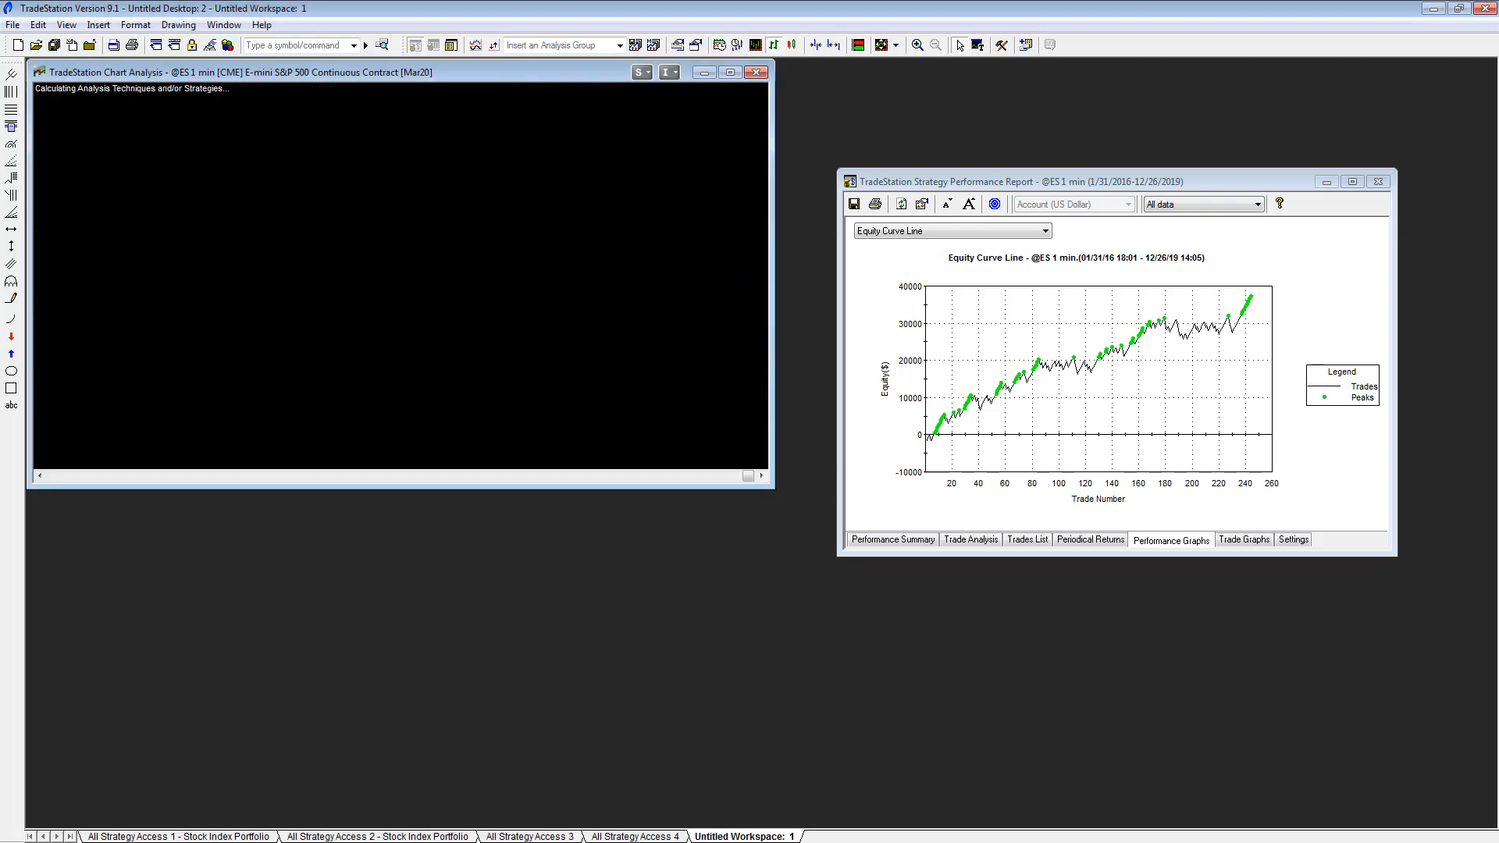
Step: Show the report's collapsed Performance Summary in a taller window and examine its profit and drawdown figures
{"action": "left_click", "coordinate": [895, 541]}
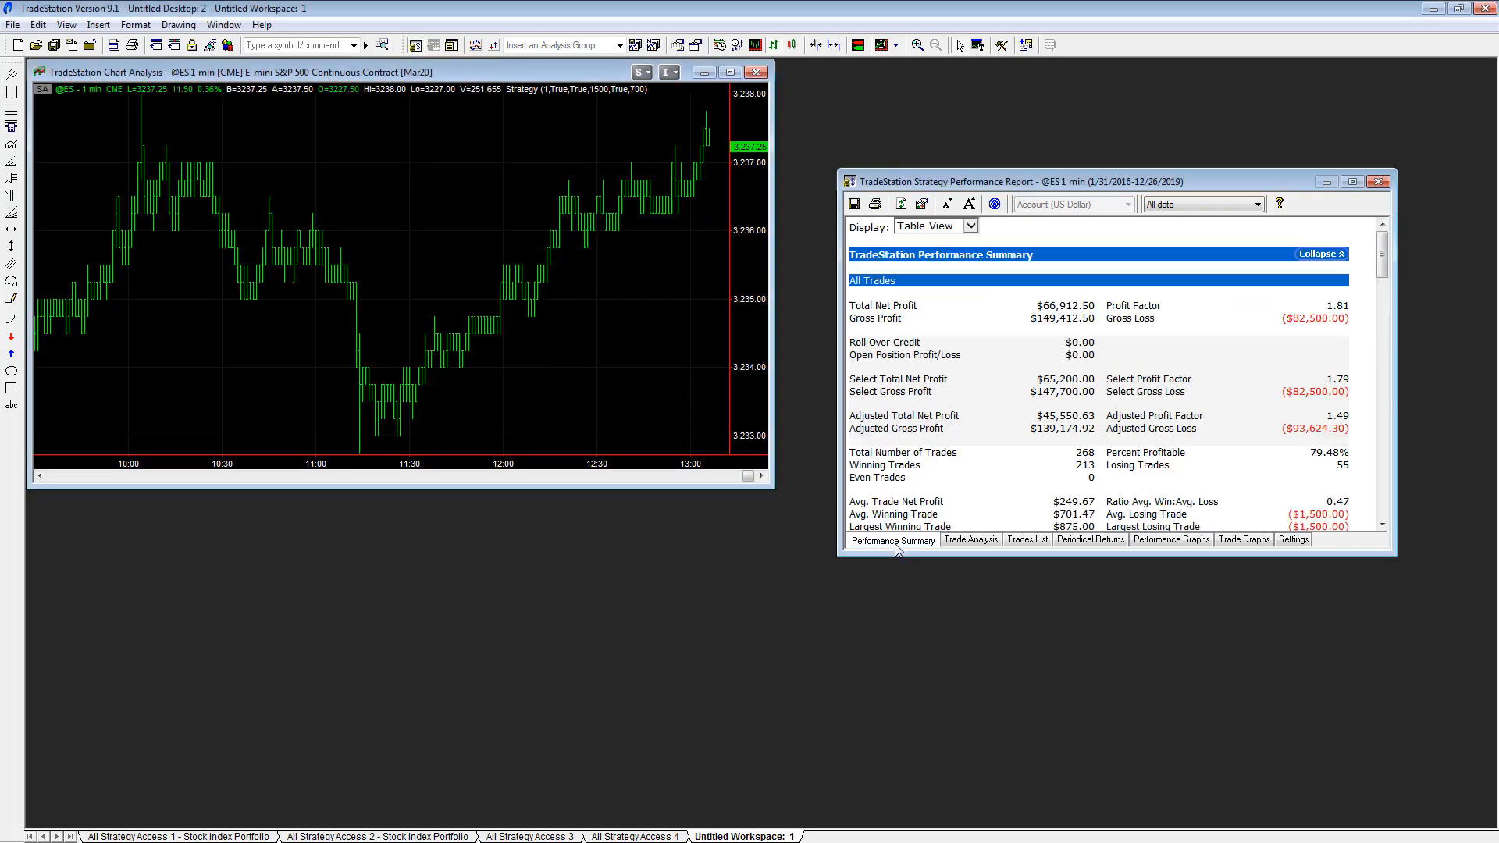
{"action": "left_click_drag", "start_coordinate": [1026, 554], "coordinate": [1050, 706]}
{"action": "left_click", "coordinate": [1320, 254]}
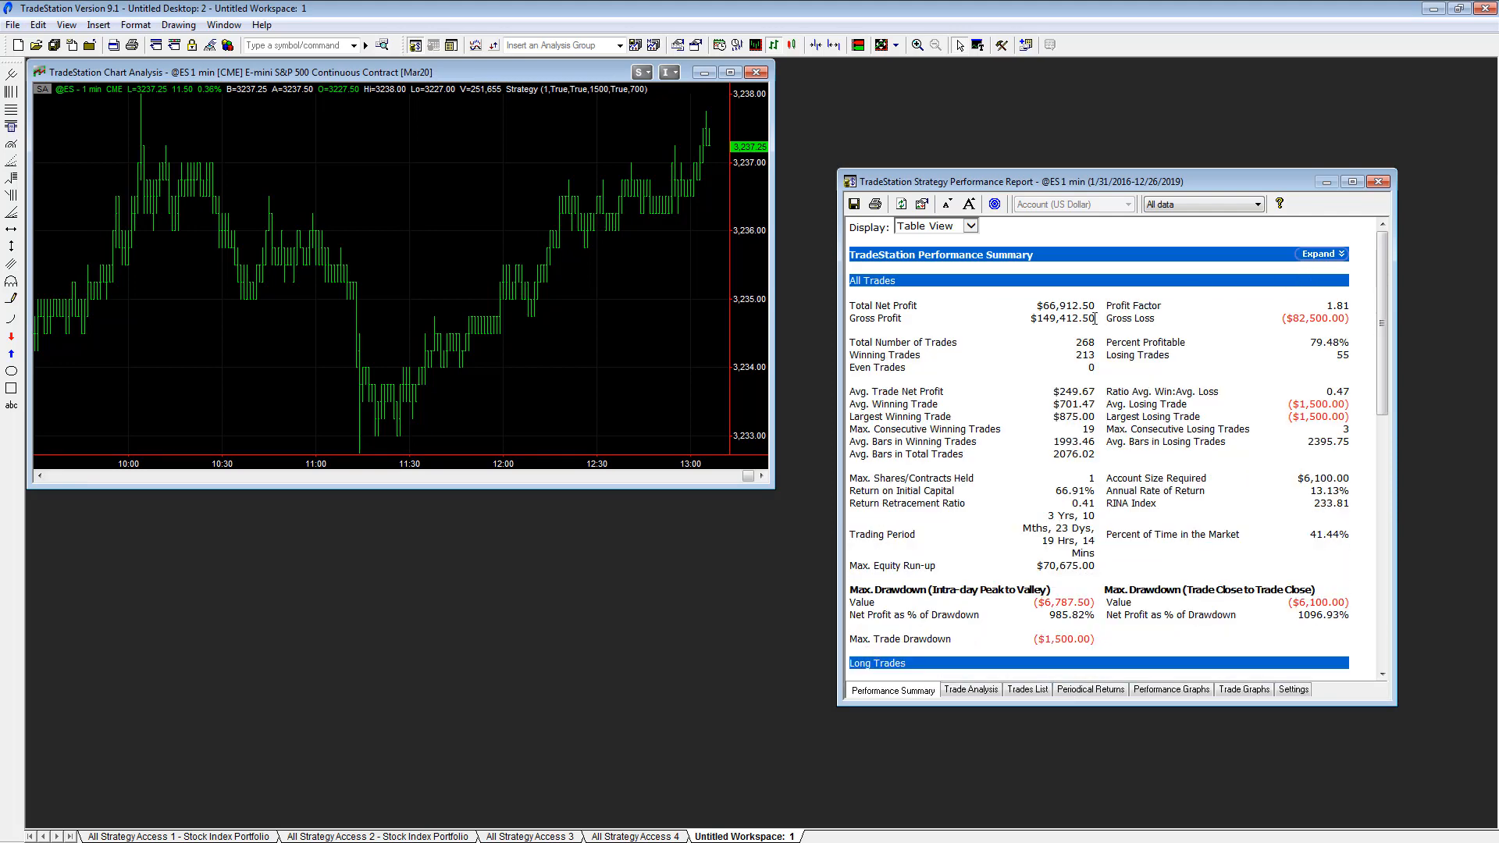
{"action": "left_click_drag", "start_coordinate": [1300, 612], "coordinate": [1343, 608]}
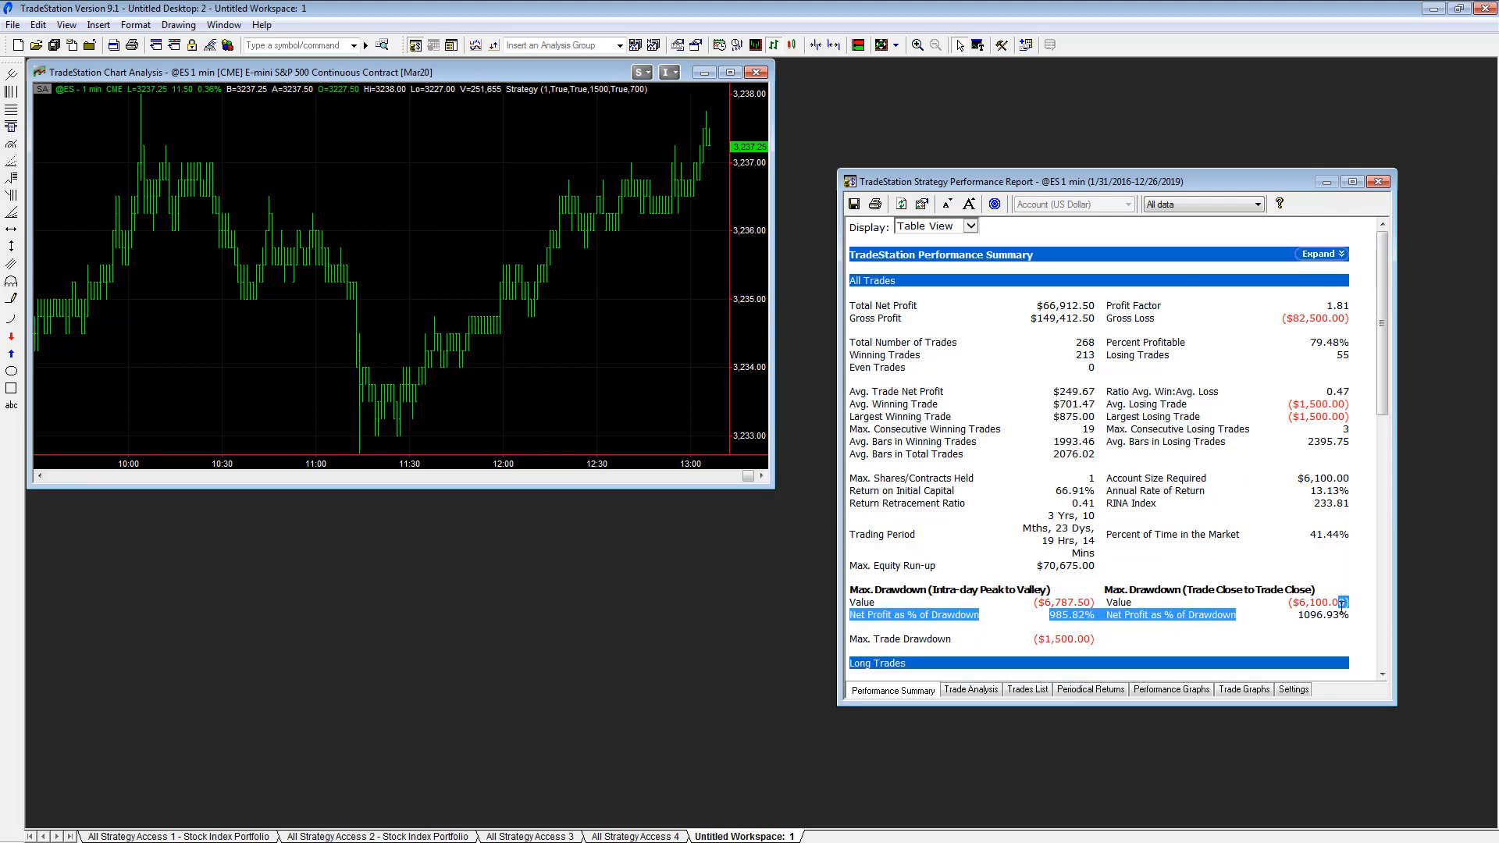
{"action": "left_click", "coordinate": [1344, 614]}
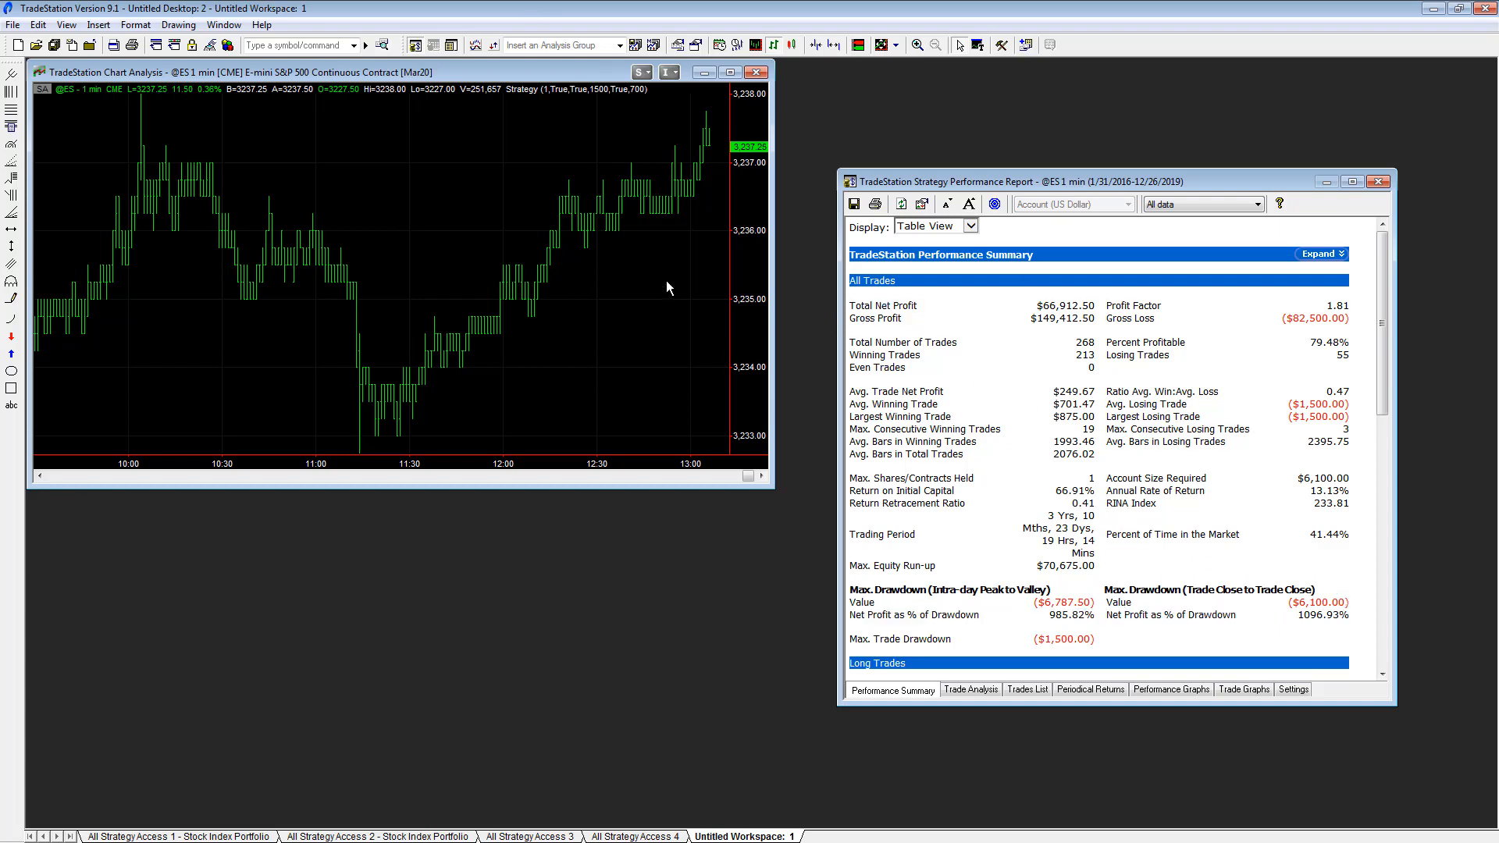
Step: Move the performance report higher and widen the chart window across the workspace
{"action": "left_click_drag", "start_coordinate": [1020, 180], "coordinate": [1002, 92]}
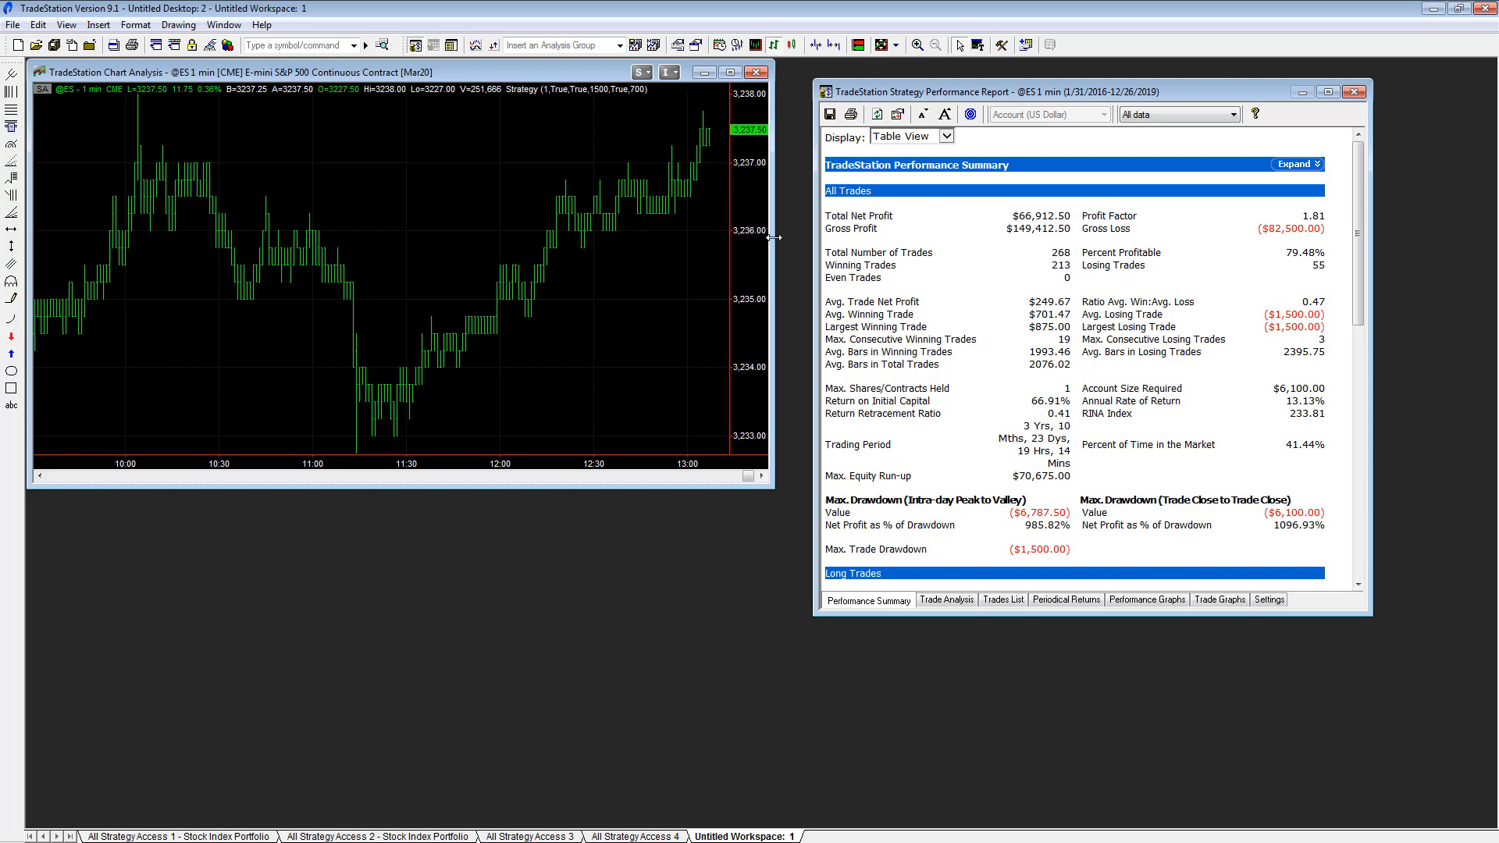
{"action": "left_click_drag", "start_coordinate": [773, 237], "coordinate": [1492, 237]}
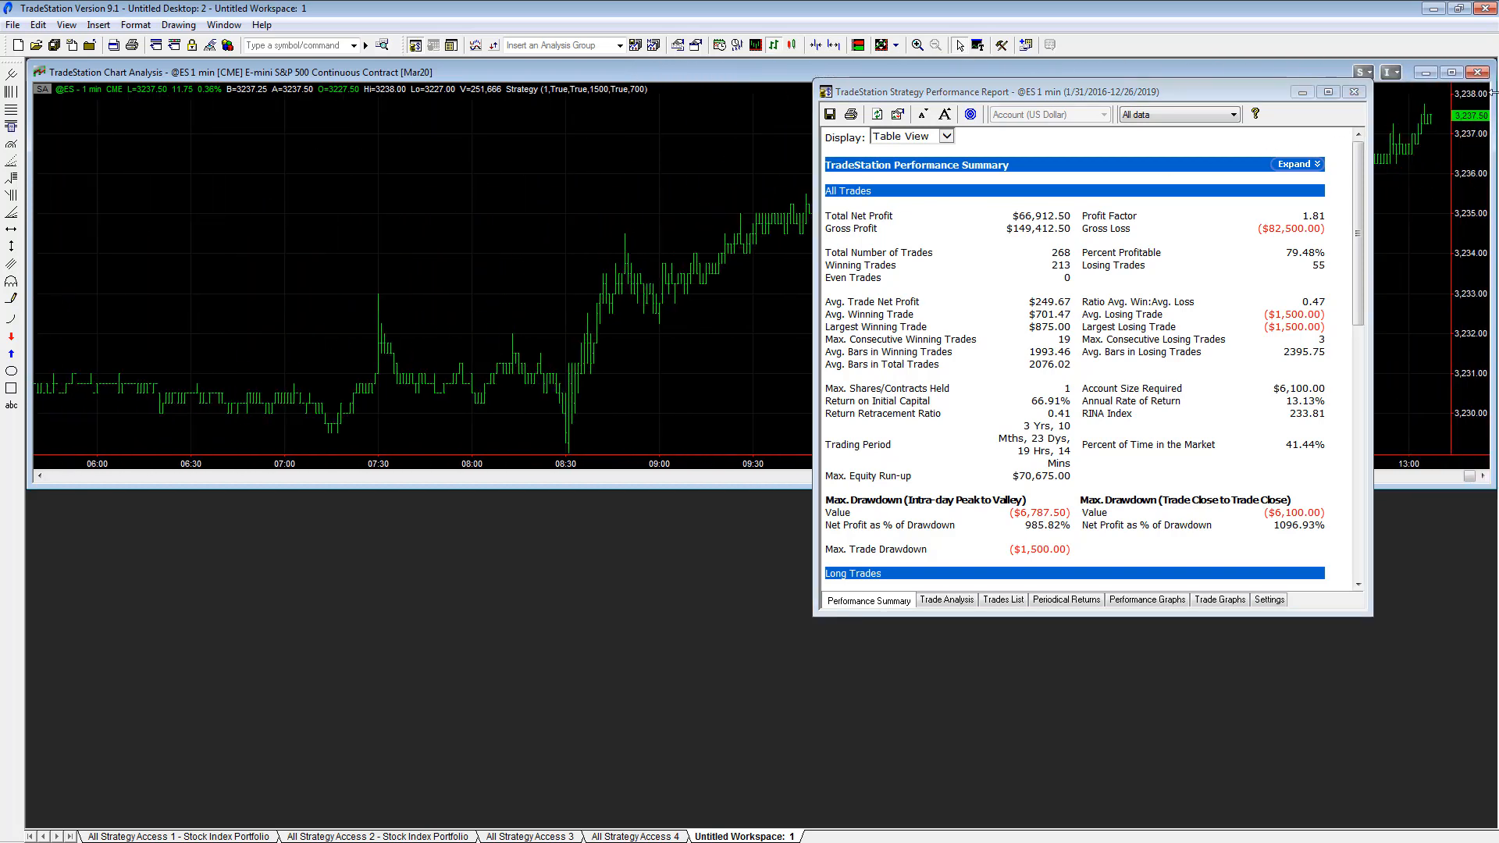
{"action": "left_click", "coordinate": [99, 24]}
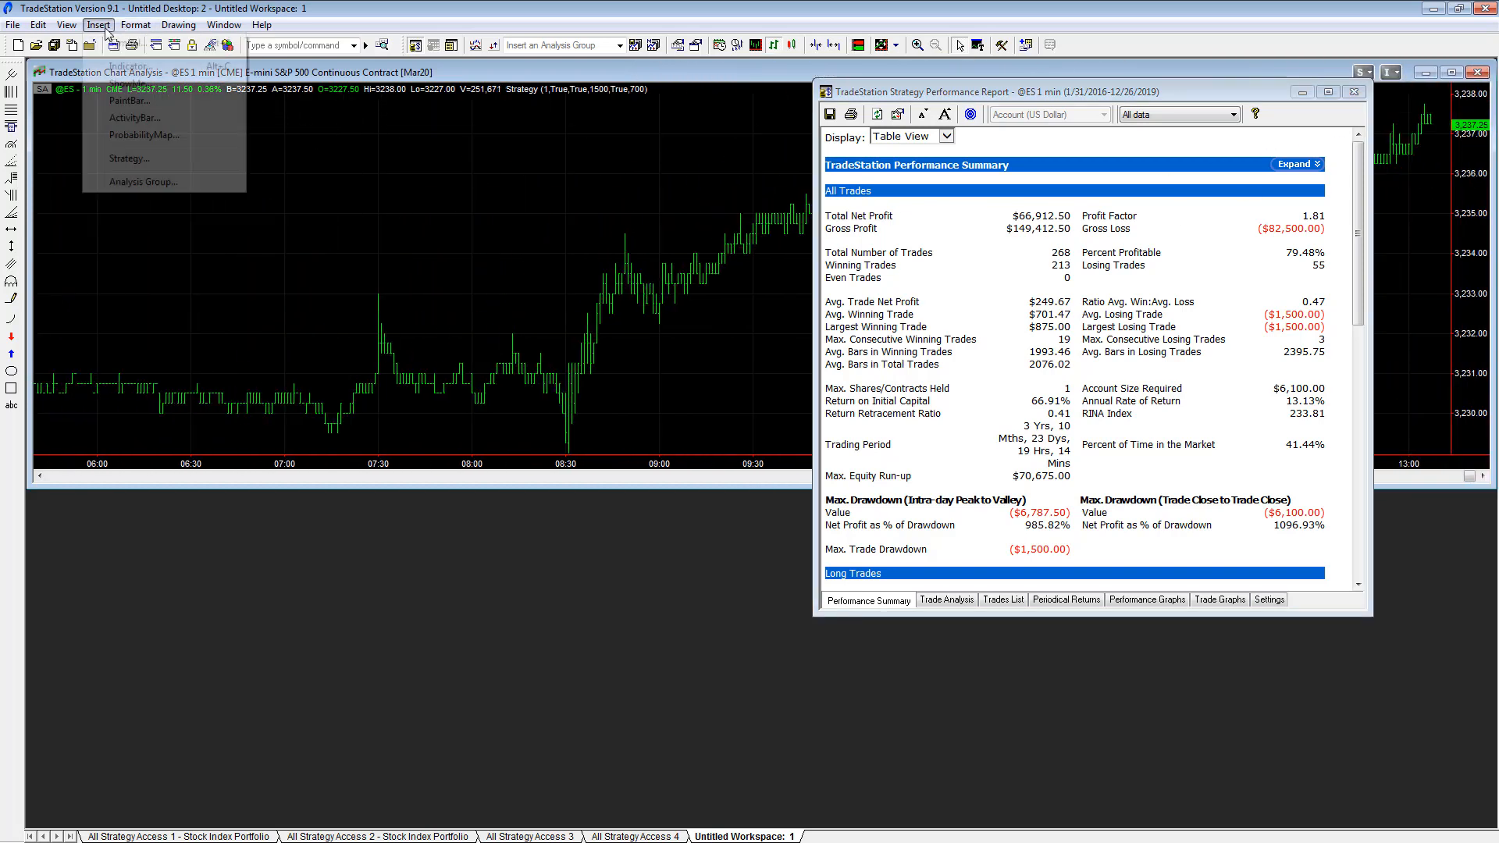
{"action": "left_click", "coordinate": [126, 67]}
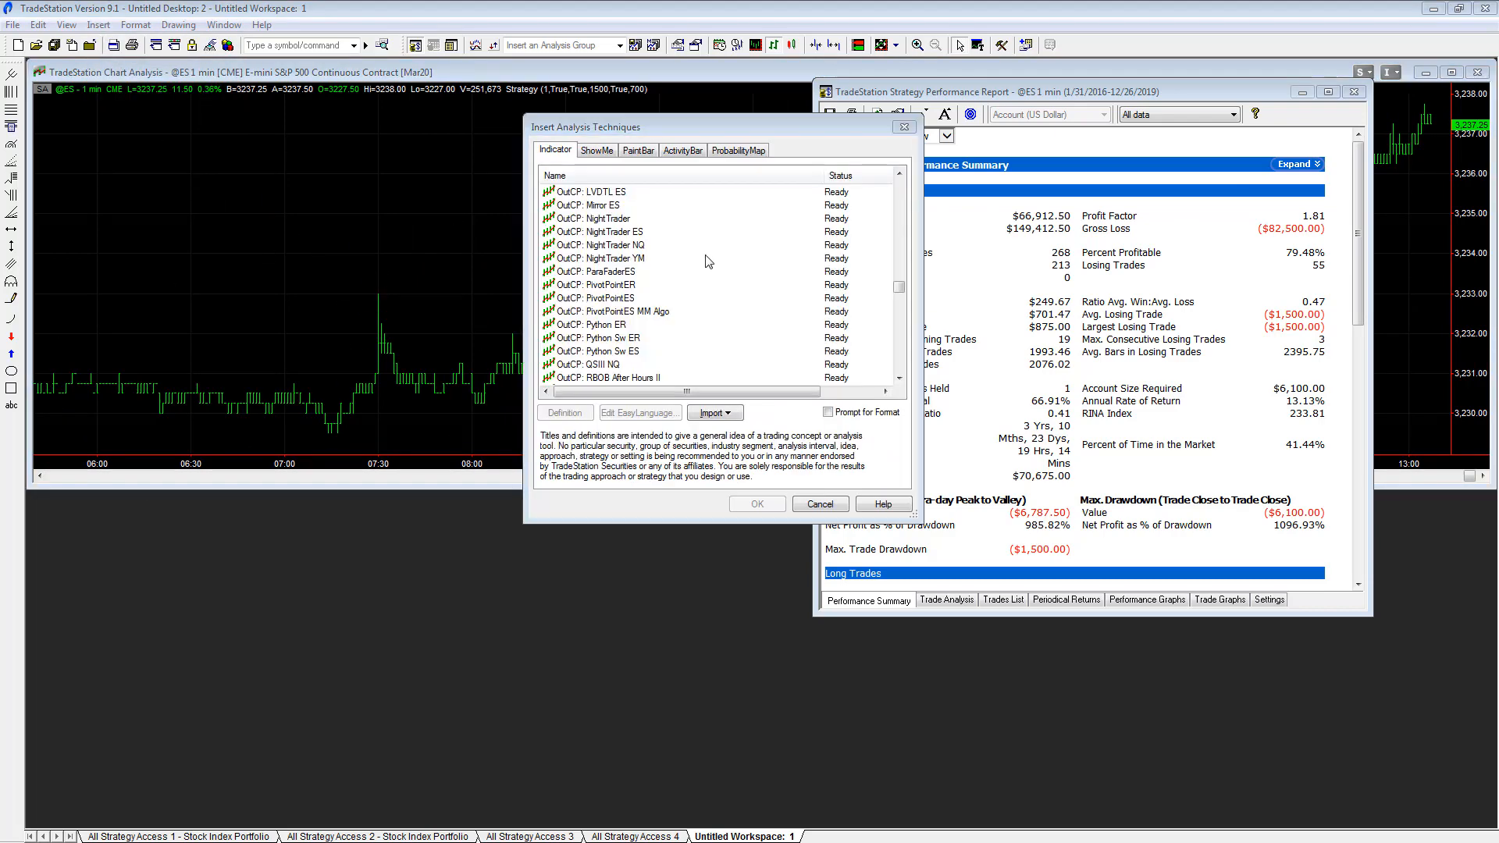
{"action": "left_click", "coordinate": [616, 261]}
{"action": "key", "text": "m"}
{"action": "key", "text": "m"}
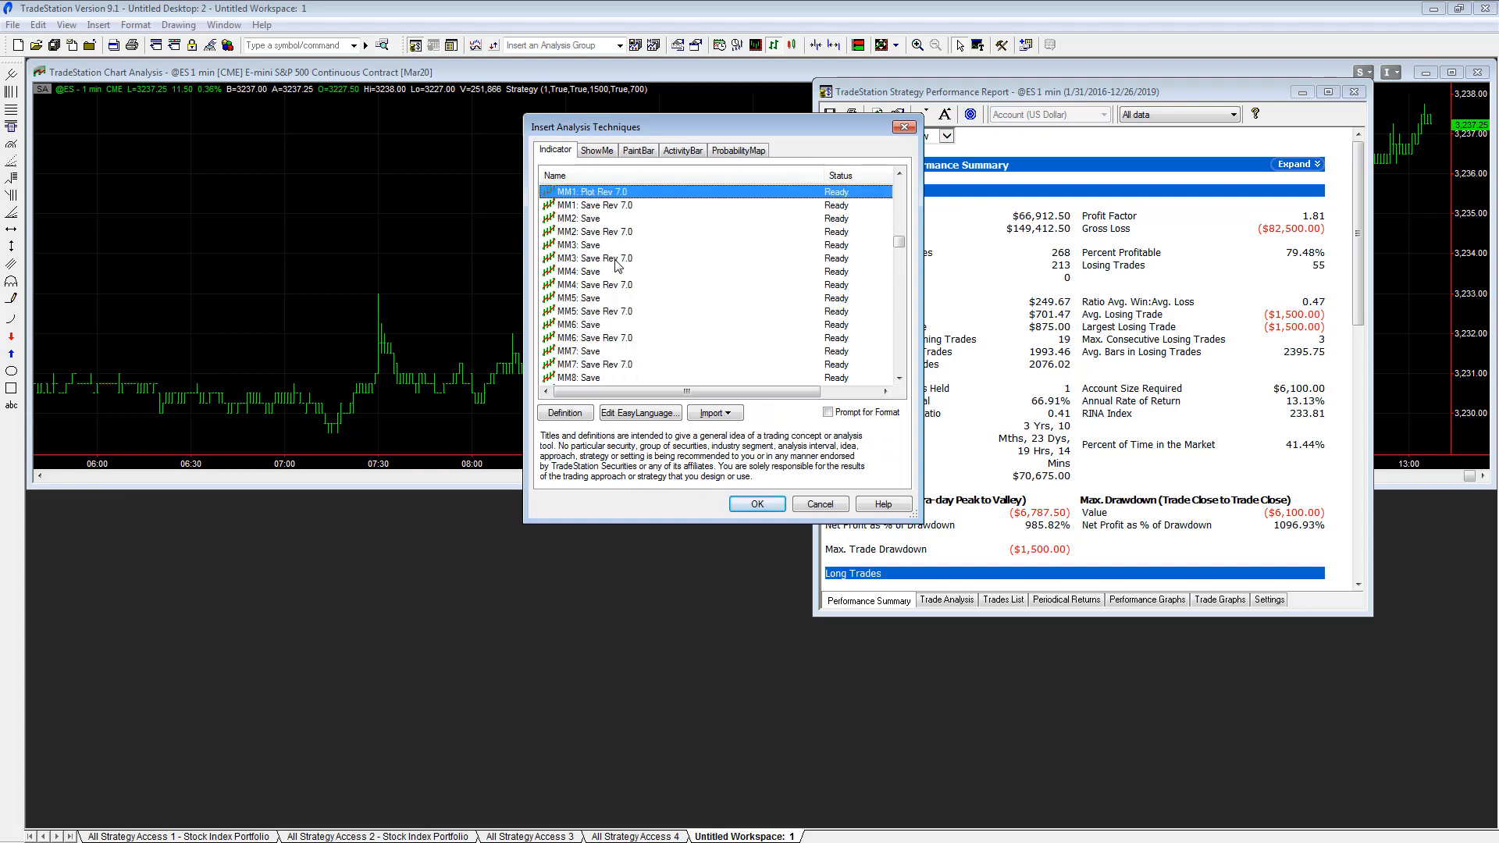
{"action": "left_click", "coordinate": [634, 207]}
{"action": "left_click", "coordinate": [757, 503]}
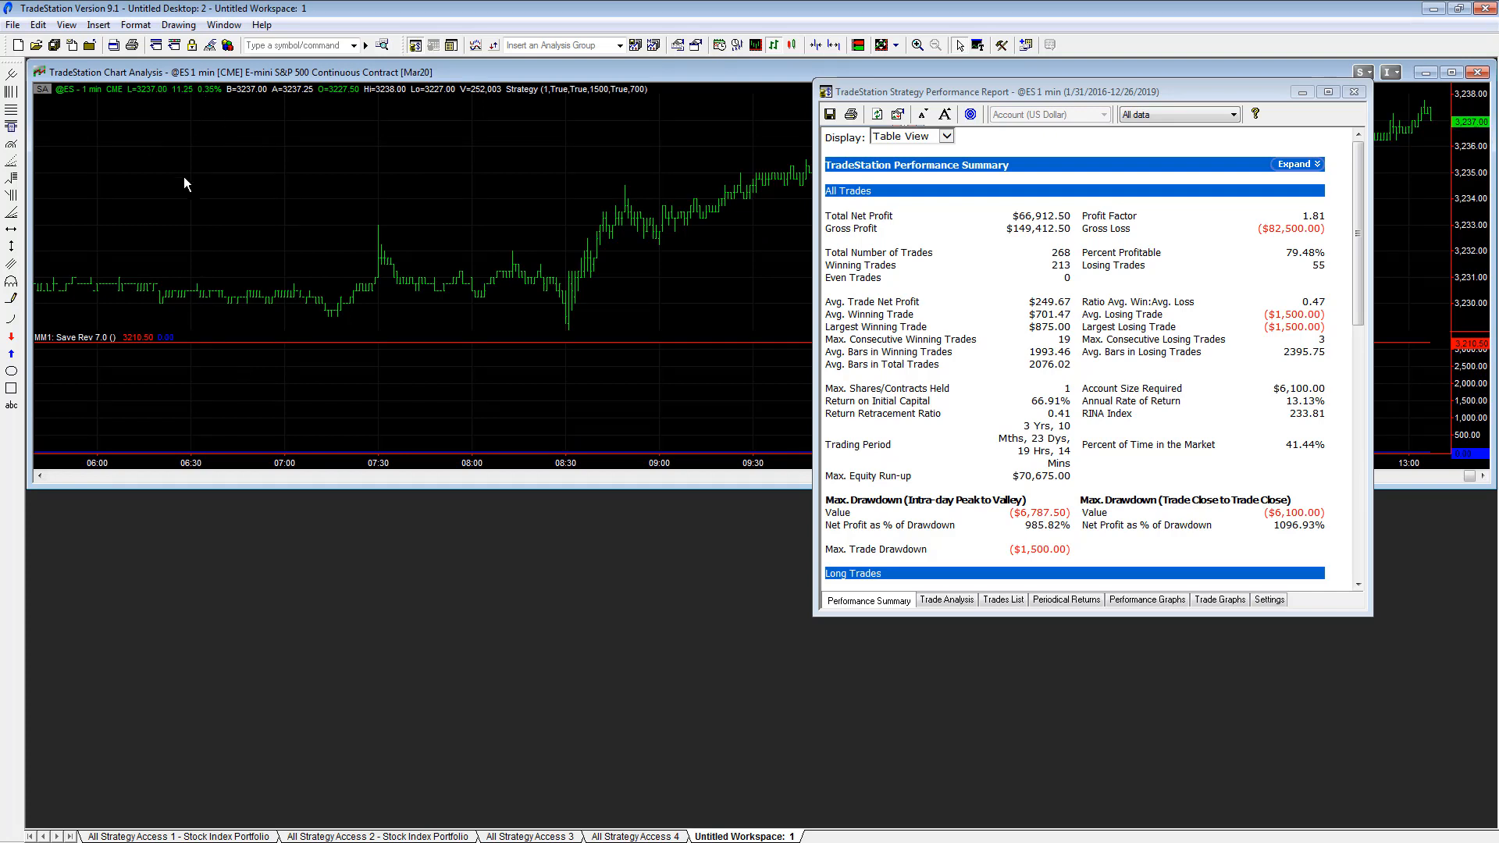
Step: Open a second Chart Analysis window in the same workspace
{"action": "left_click", "coordinate": [1001, 93]}
{"action": "left_click", "coordinate": [620, 269]}
{"action": "left_click", "coordinate": [12, 24]}
{"action": "mouse_move", "coordinate": [156, 43]}
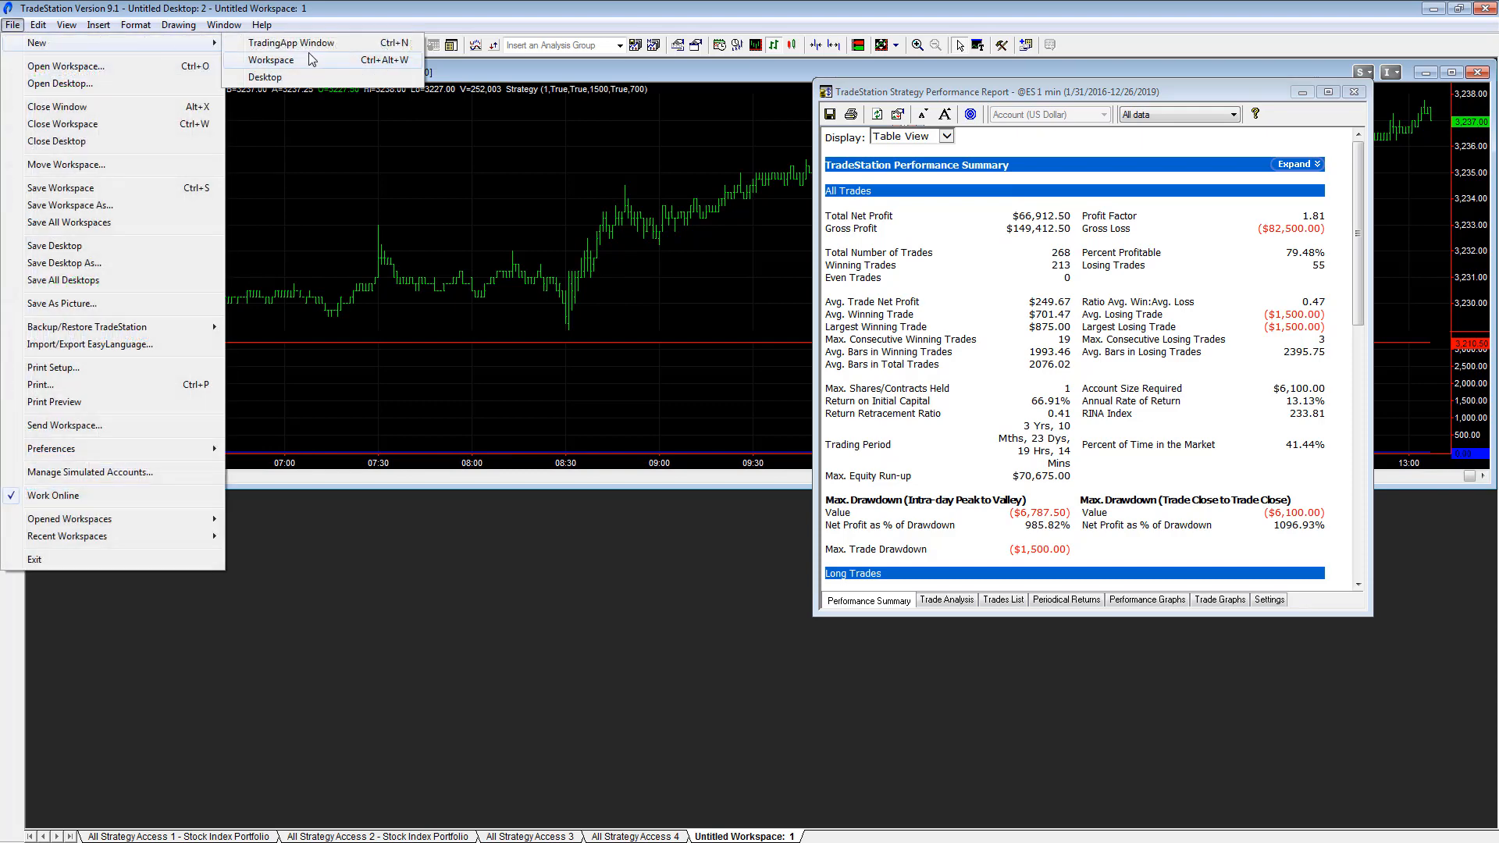
{"action": "left_click", "coordinate": [314, 46]}
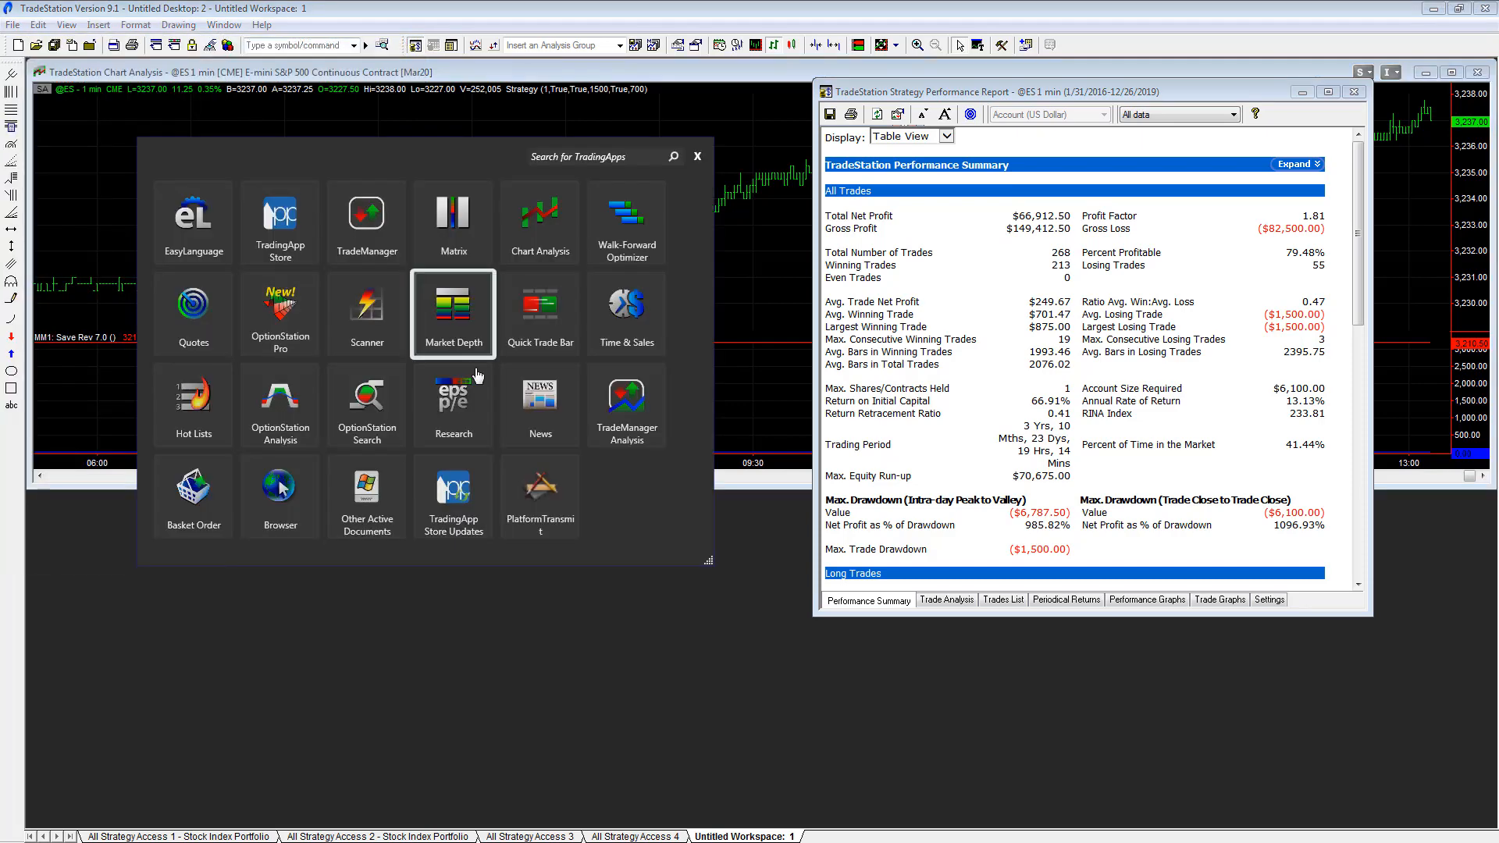
{"action": "left_click", "coordinate": [540, 237]}
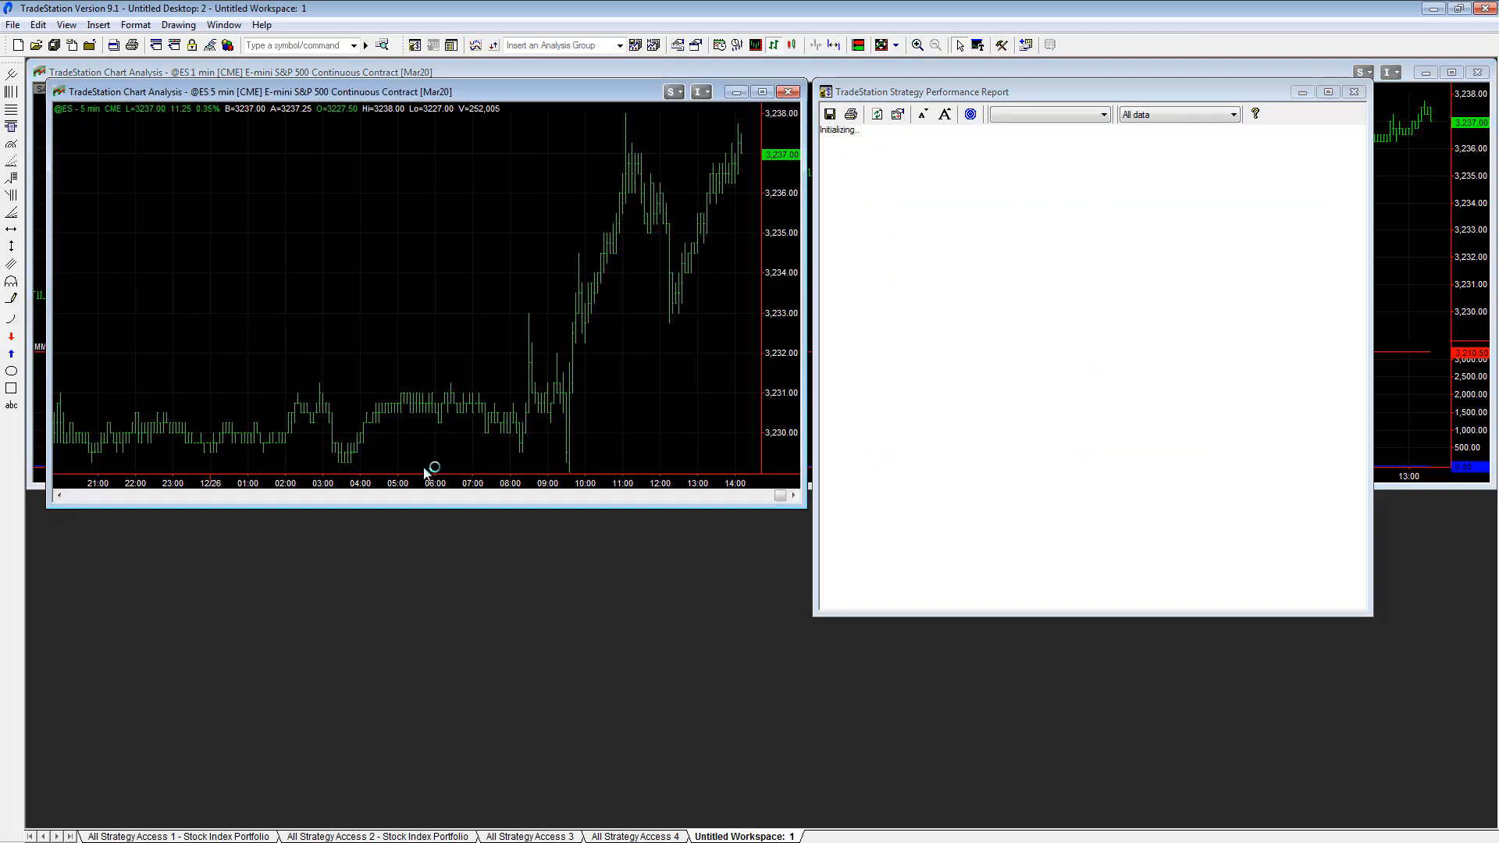
{"action": "left_click_drag", "start_coordinate": [300, 89], "coordinate": [289, 487]}
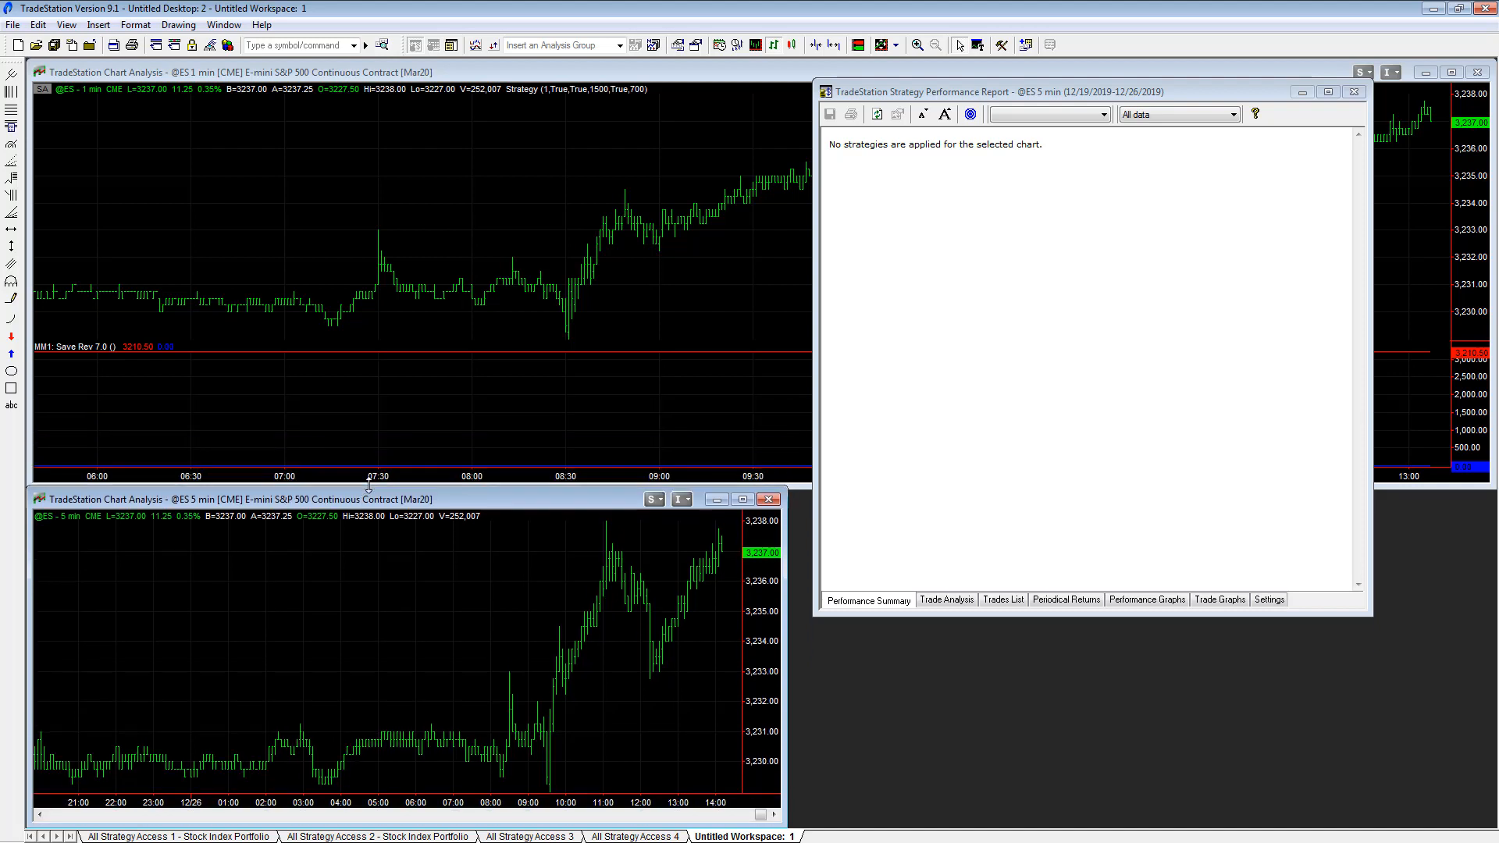
{"action": "left_click_drag", "start_coordinate": [785, 713], "coordinate": [1491, 667]}
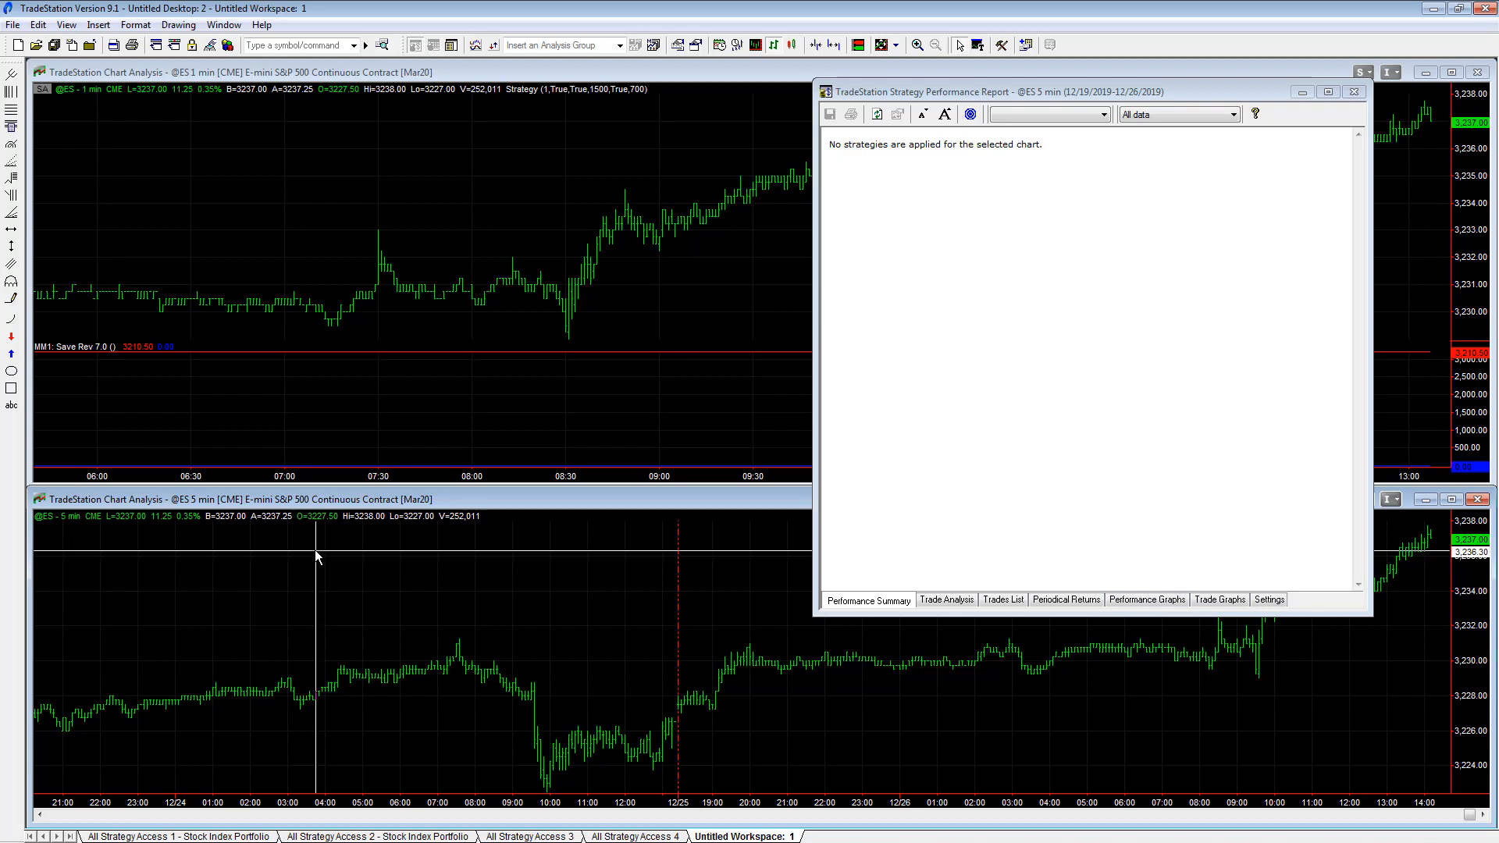
Step: Format the lower chart's symbol to 1-minute bars with the Exchange time zone and a first date of 01/31/2016
{"action": "left_click", "coordinate": [136, 24]}
{"action": "left_click", "coordinate": [144, 44]}
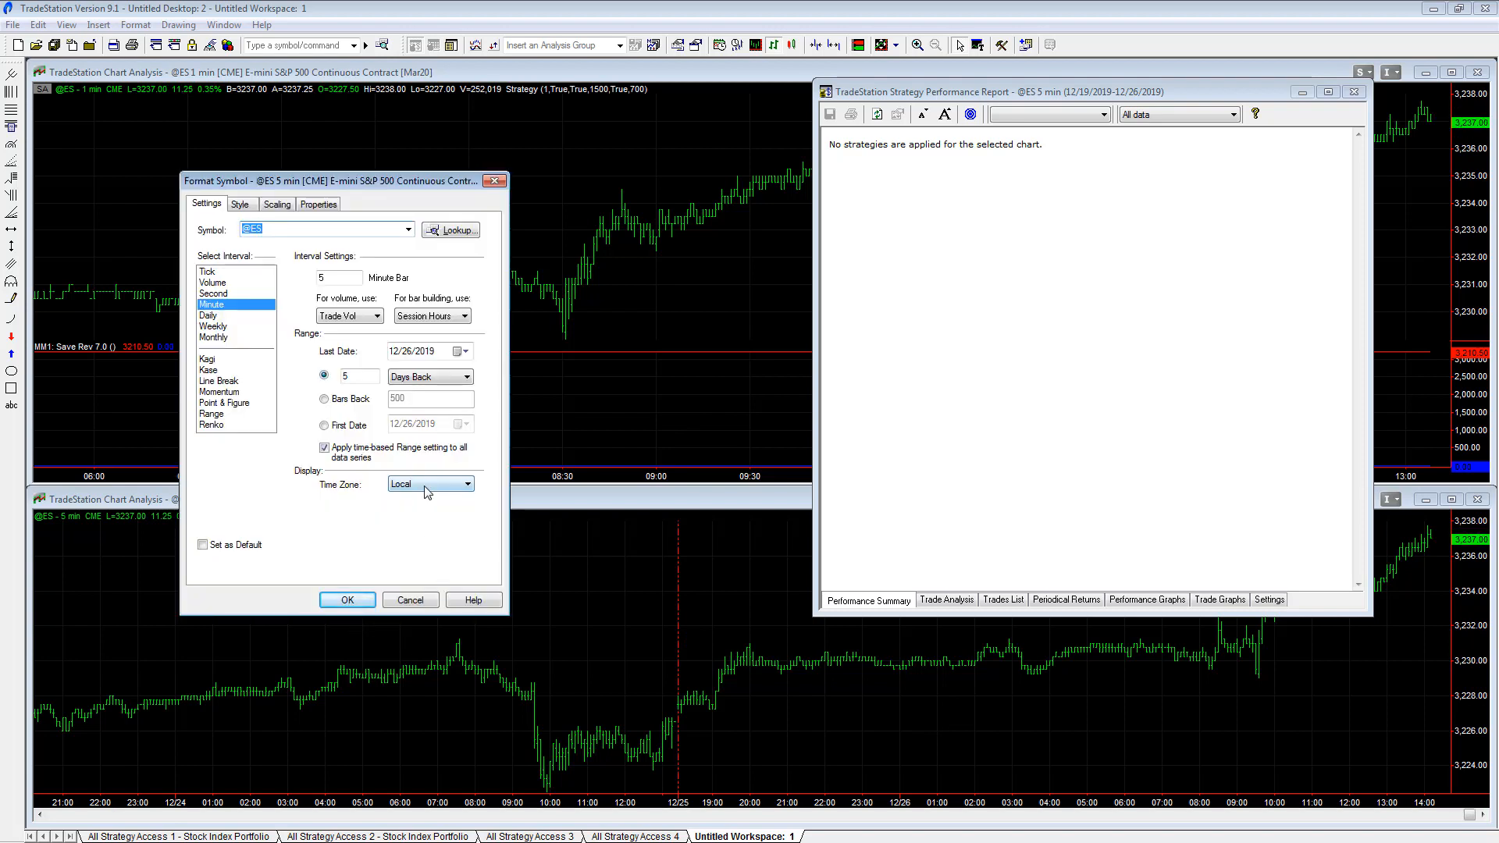
{"action": "left_click", "coordinate": [428, 487]}
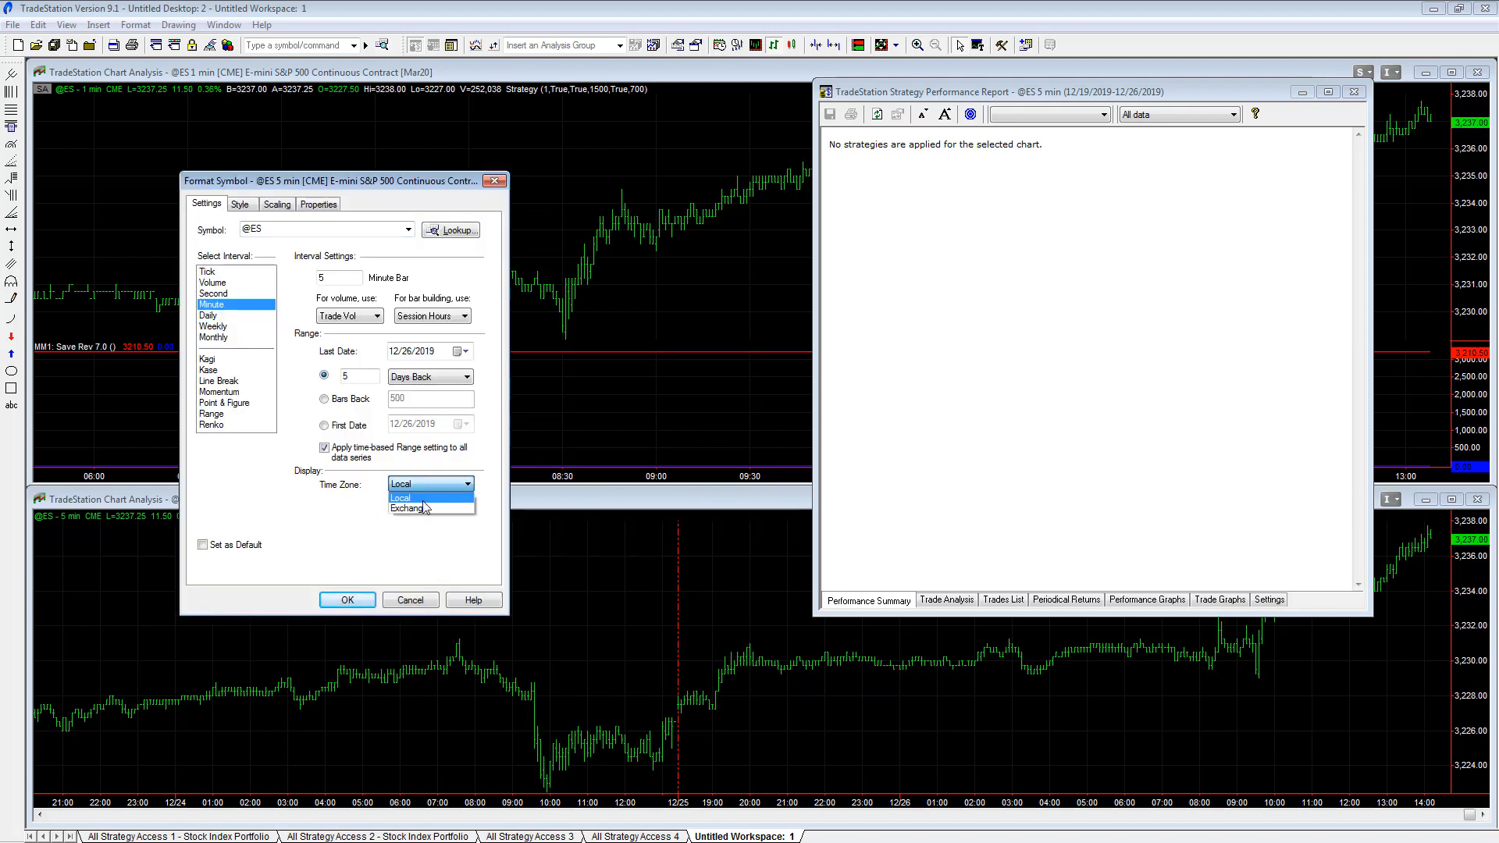
{"action": "left_click", "coordinate": [428, 506]}
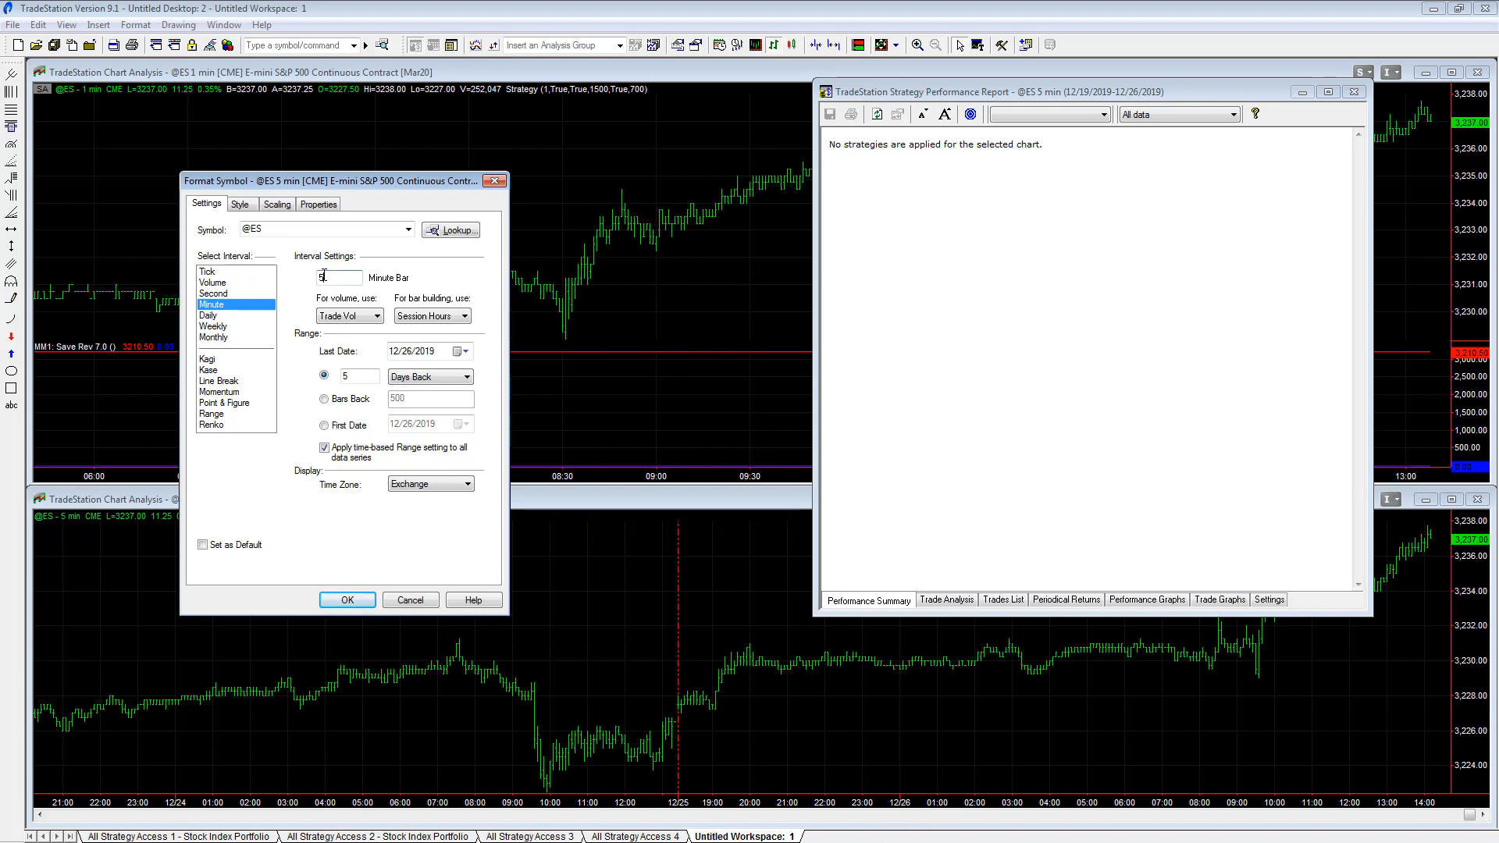
{"action": "type", "text": "1"}
{"action": "left_click", "coordinate": [323, 226]}
{"action": "left_click", "coordinate": [353, 426]}
{"action": "left_click", "coordinate": [396, 428]}
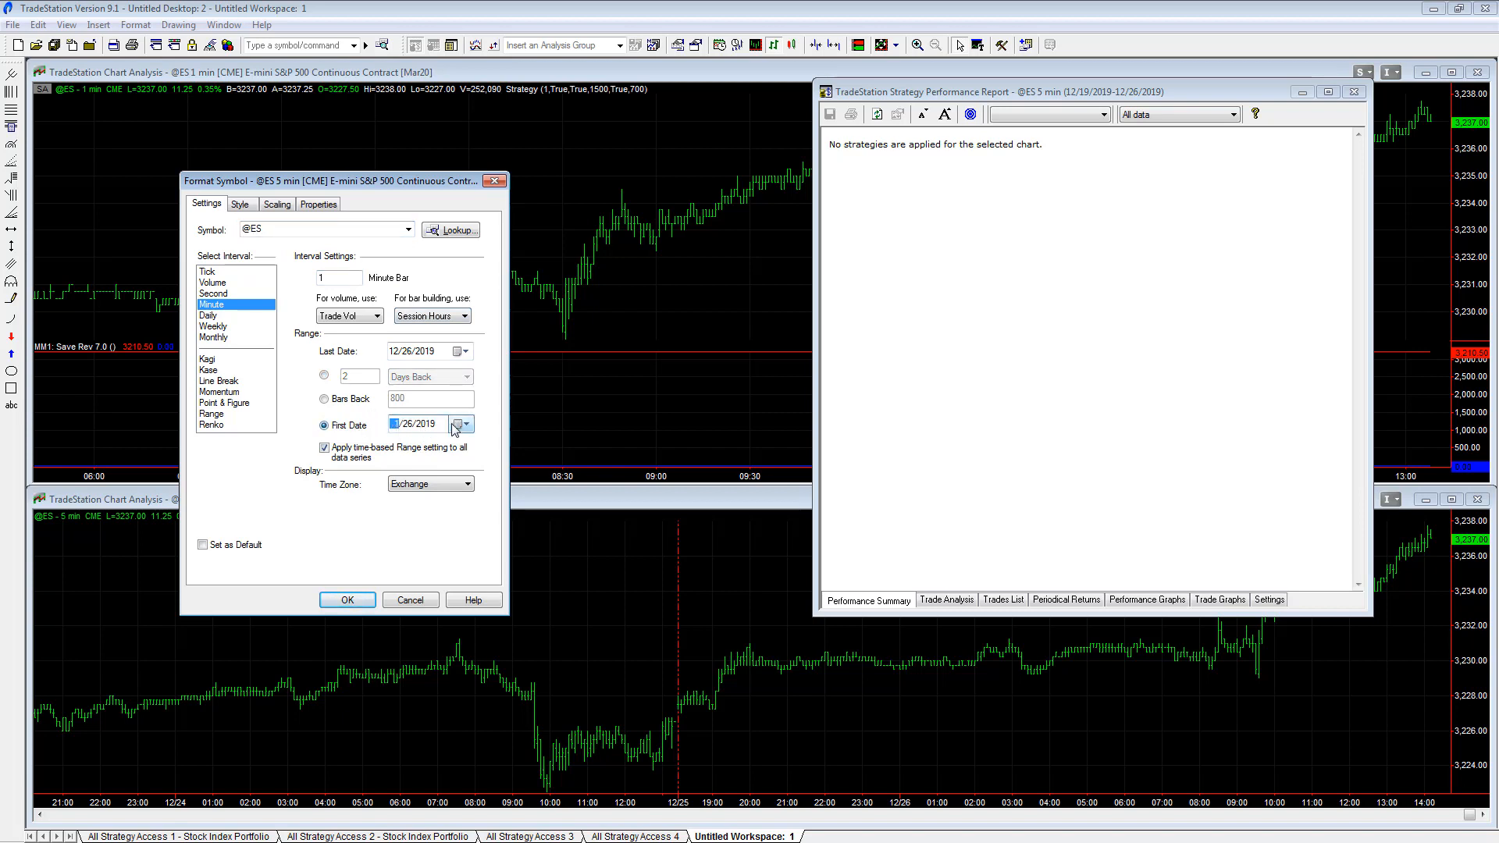
{"action": "type", "text": "0131"}
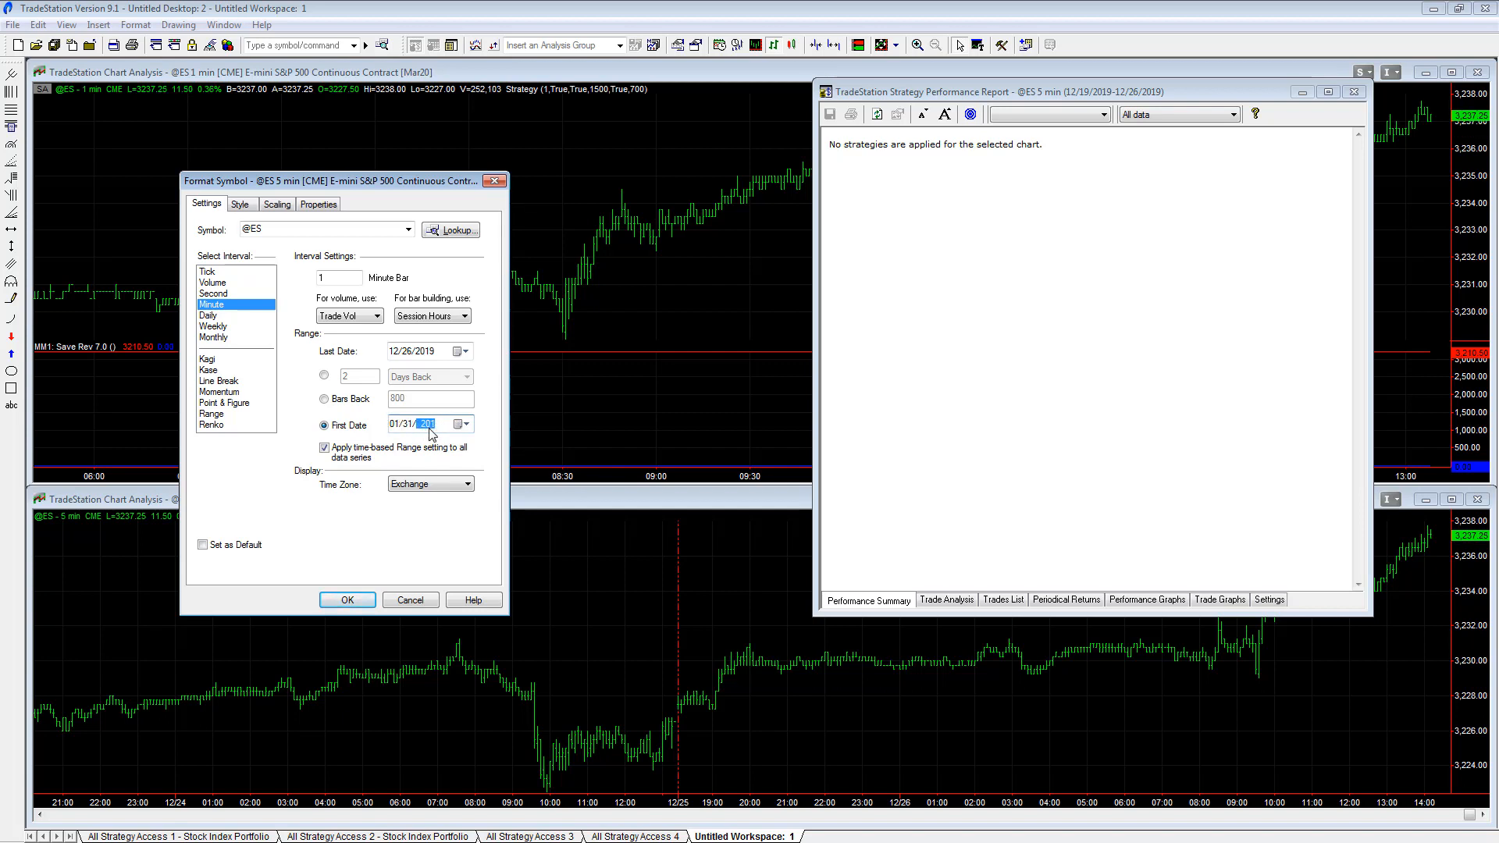
{"action": "type", "text": "6"}
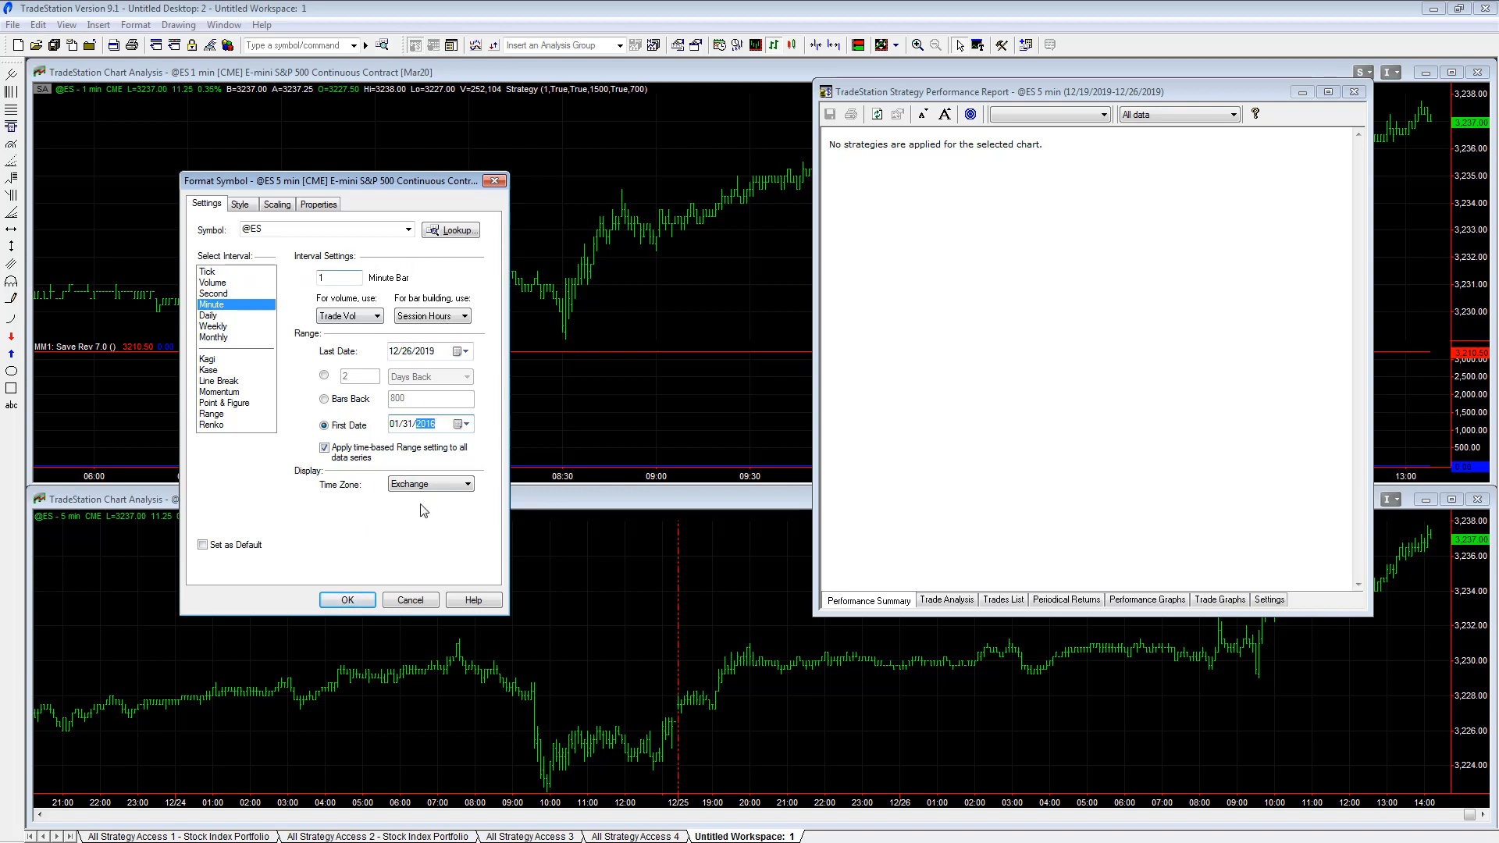
{"action": "left_click", "coordinate": [348, 601]}
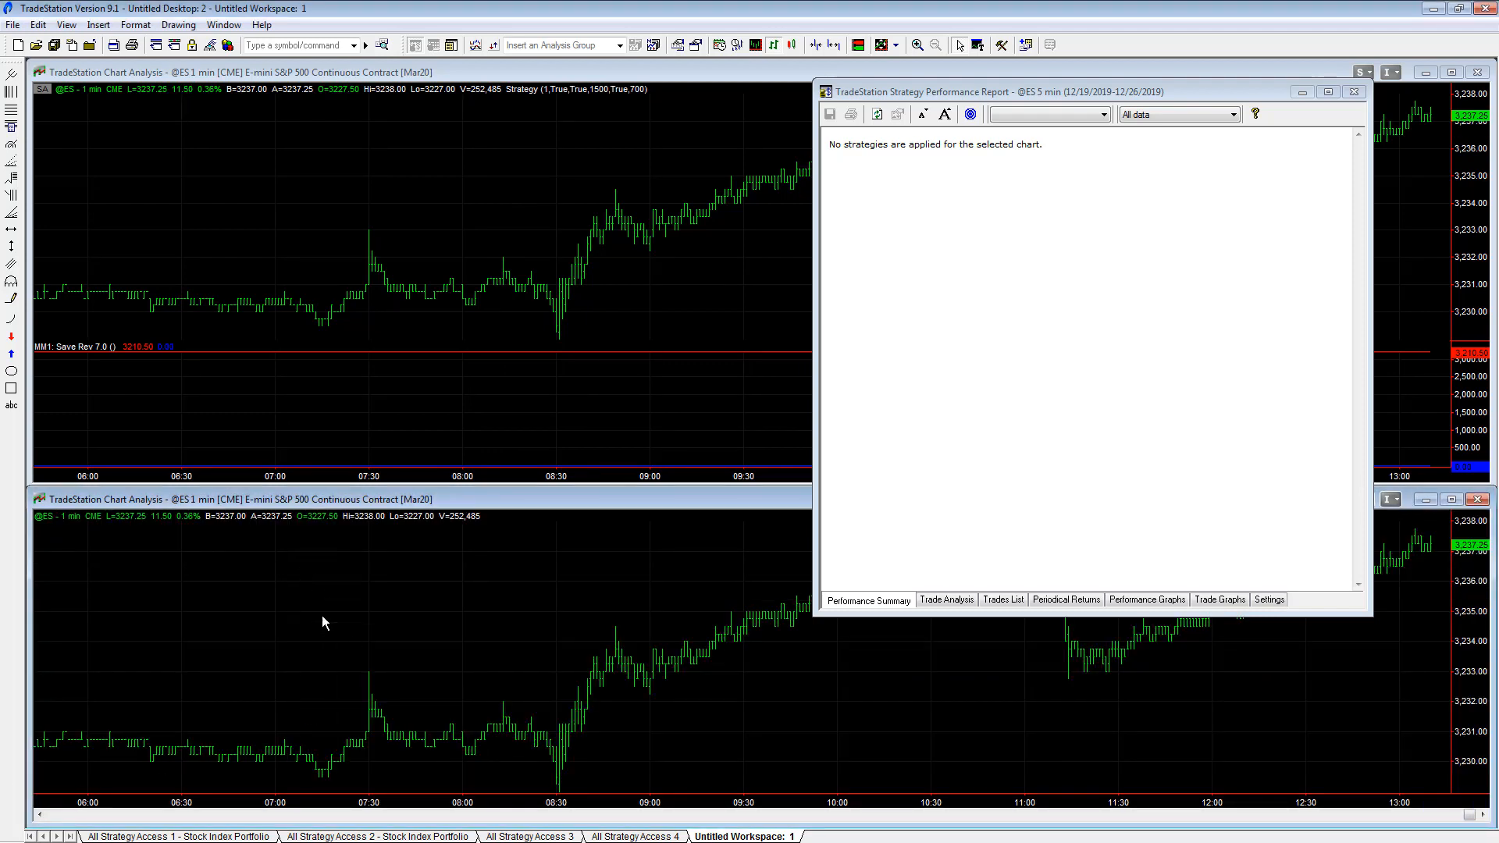
{"action": "left_click", "coordinate": [99, 25]}
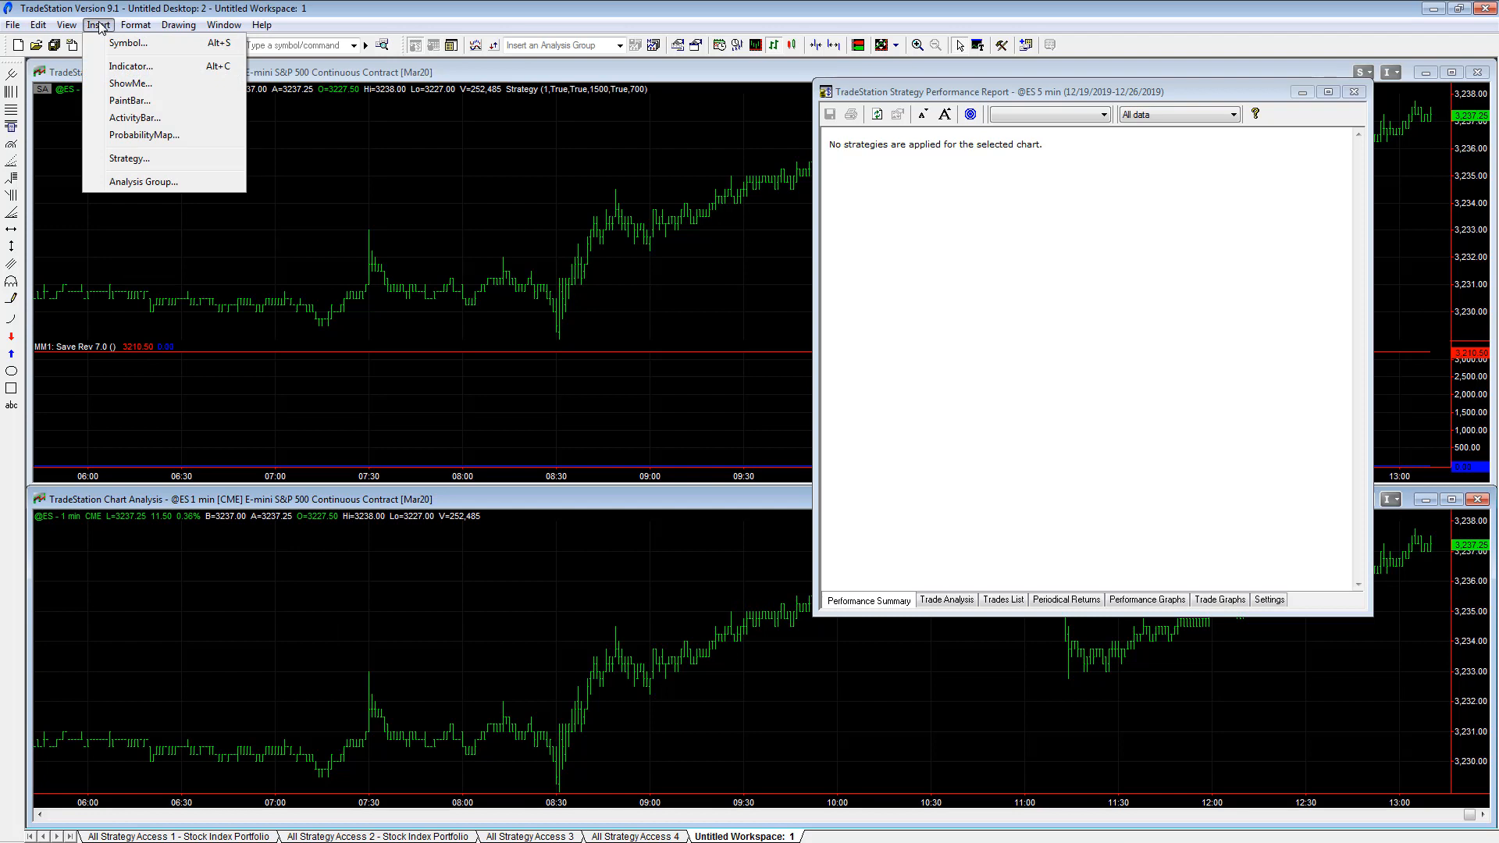
{"action": "left_click", "coordinate": [462, 578]}
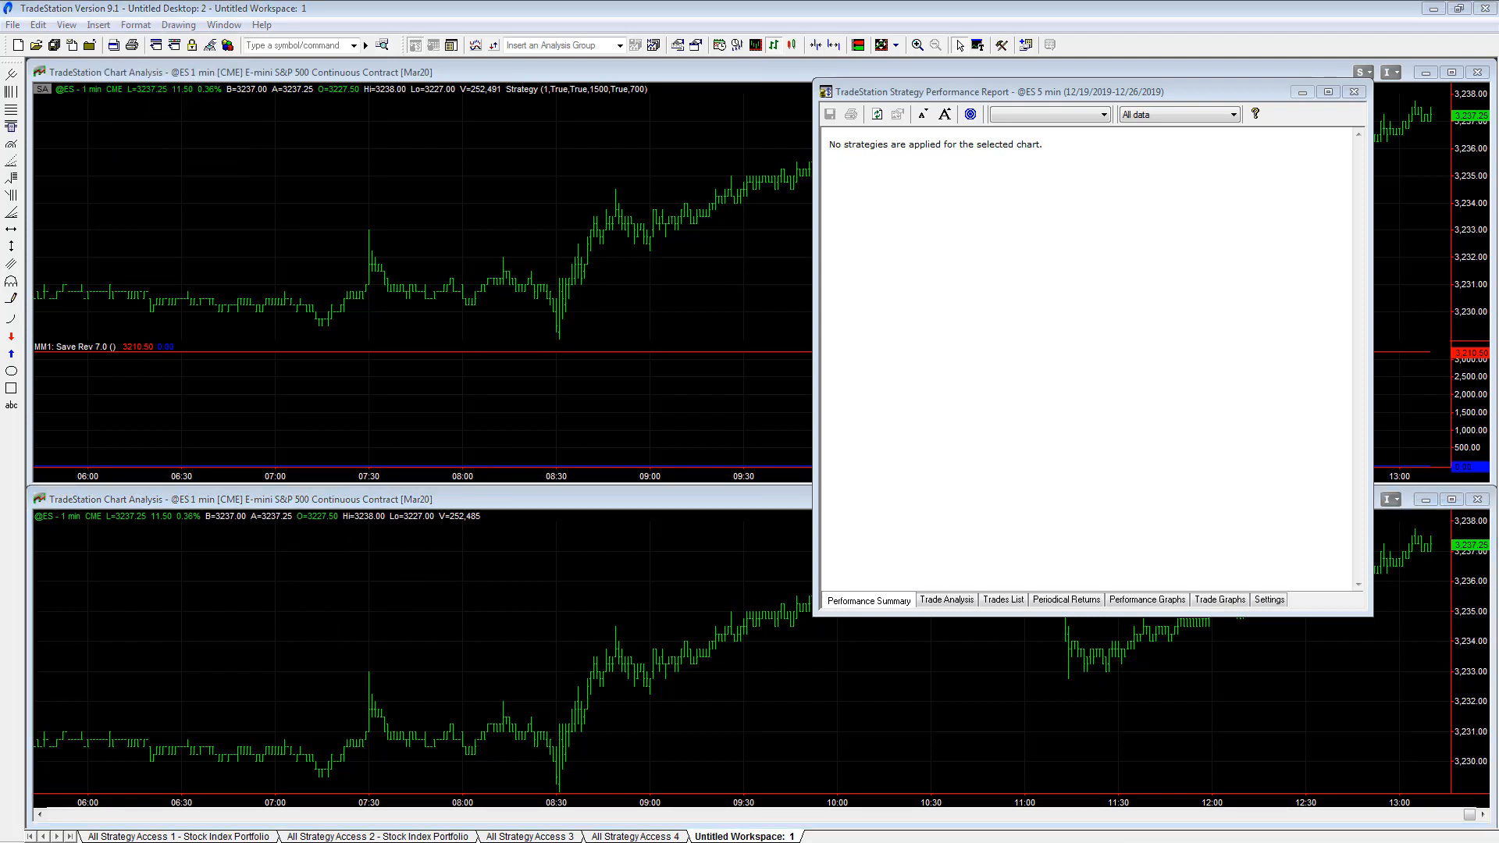
{"action": "left_click", "coordinate": [459, 450]}
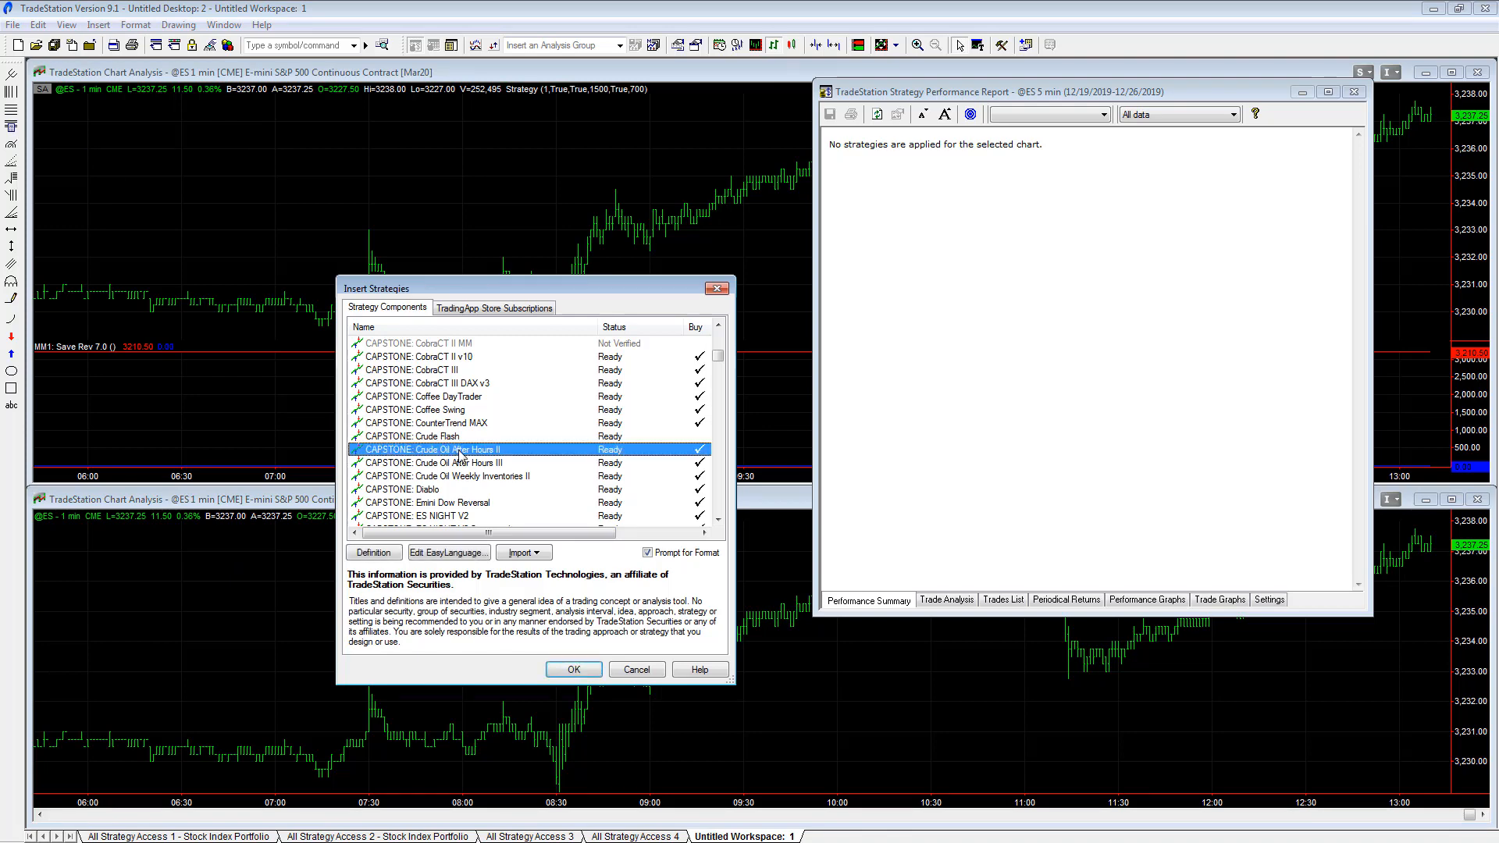
{"action": "type", "text": "mm"}
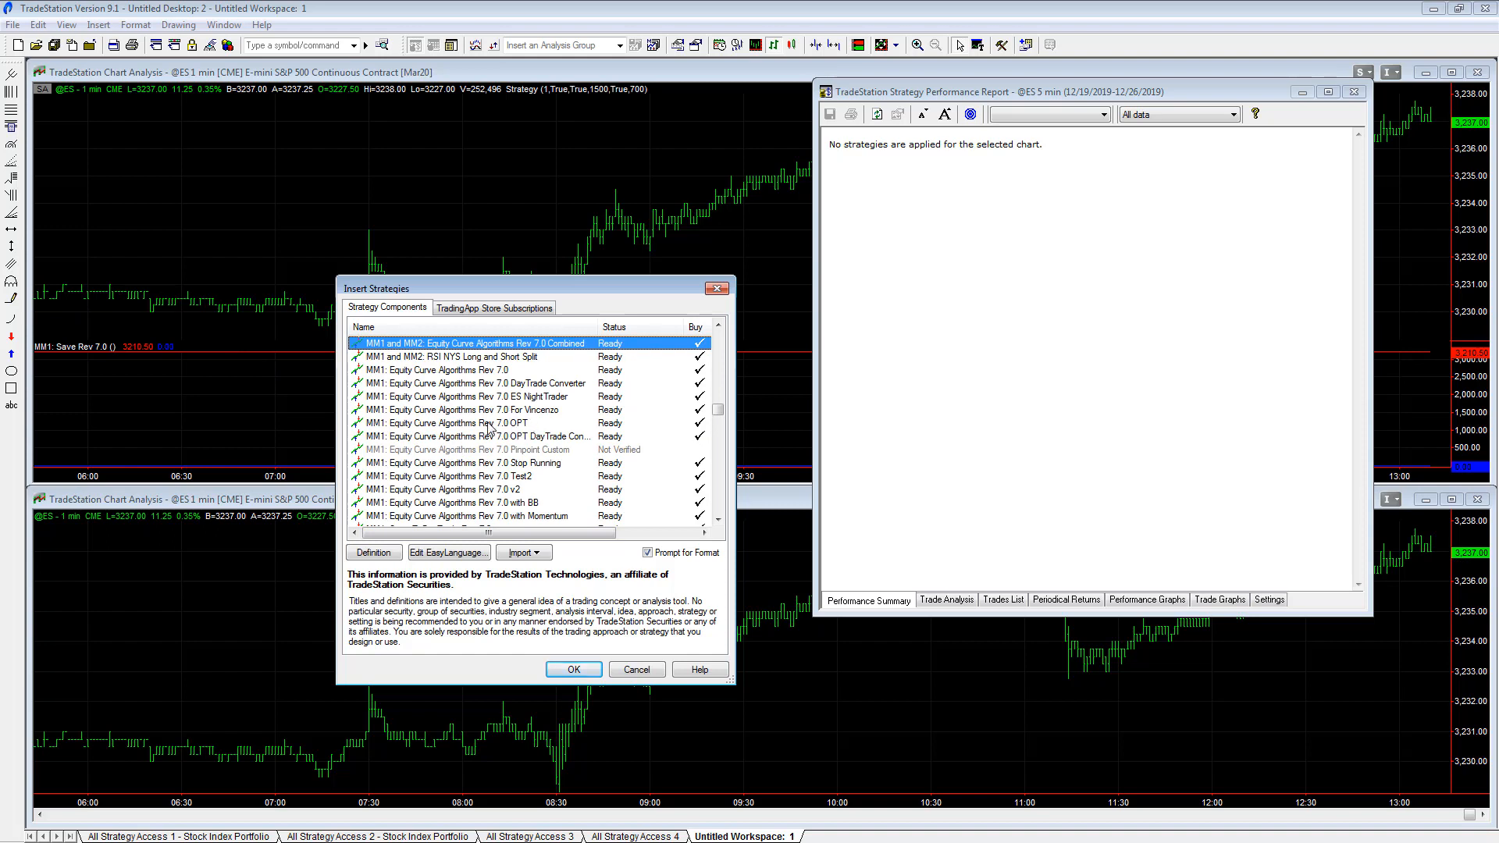
{"action": "left_click", "coordinate": [398, 372]}
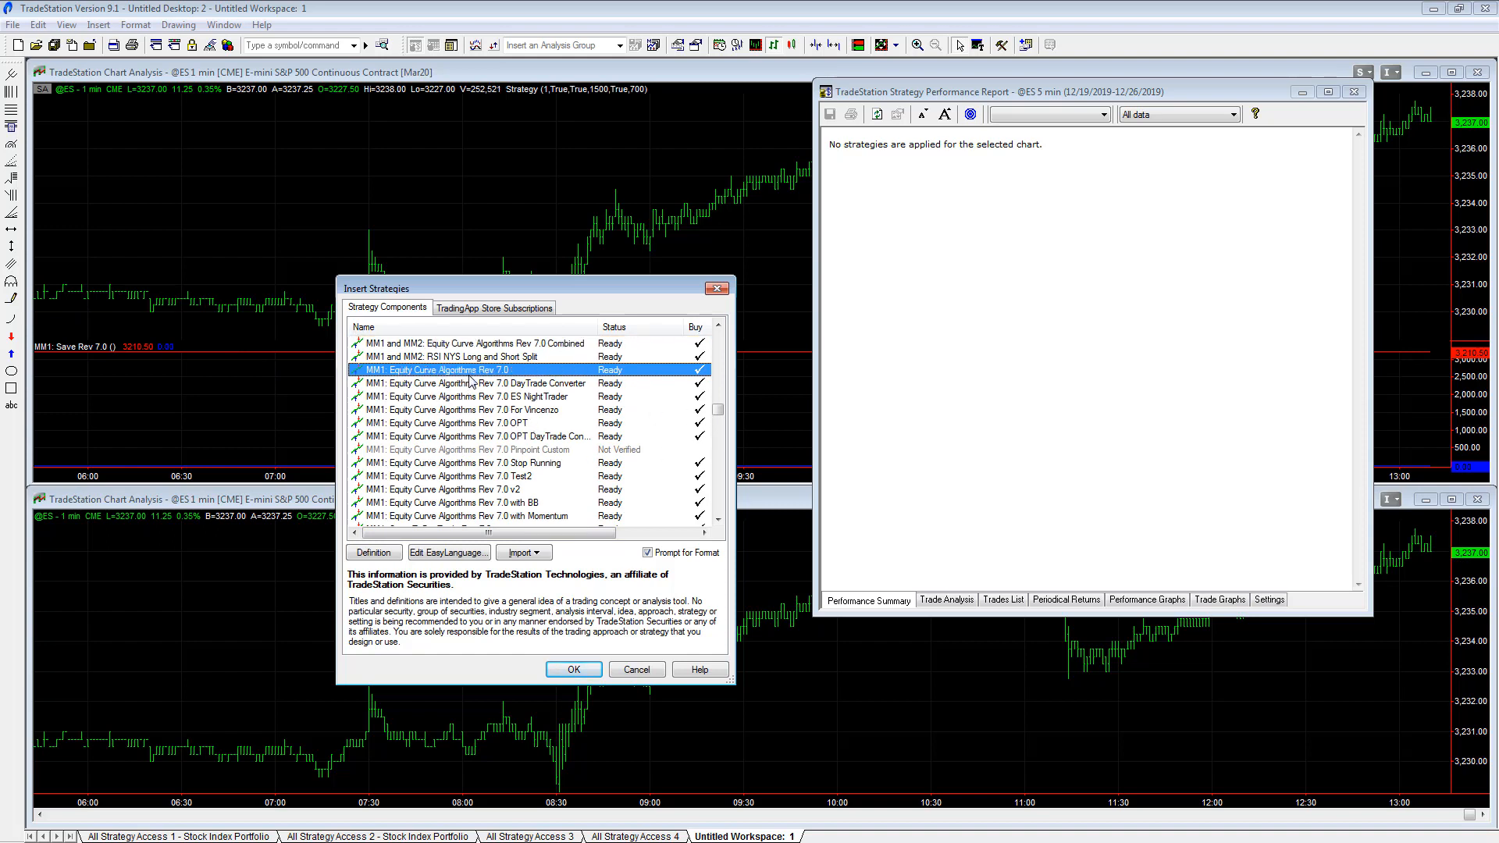
{"action": "left_click", "coordinate": [565, 668]}
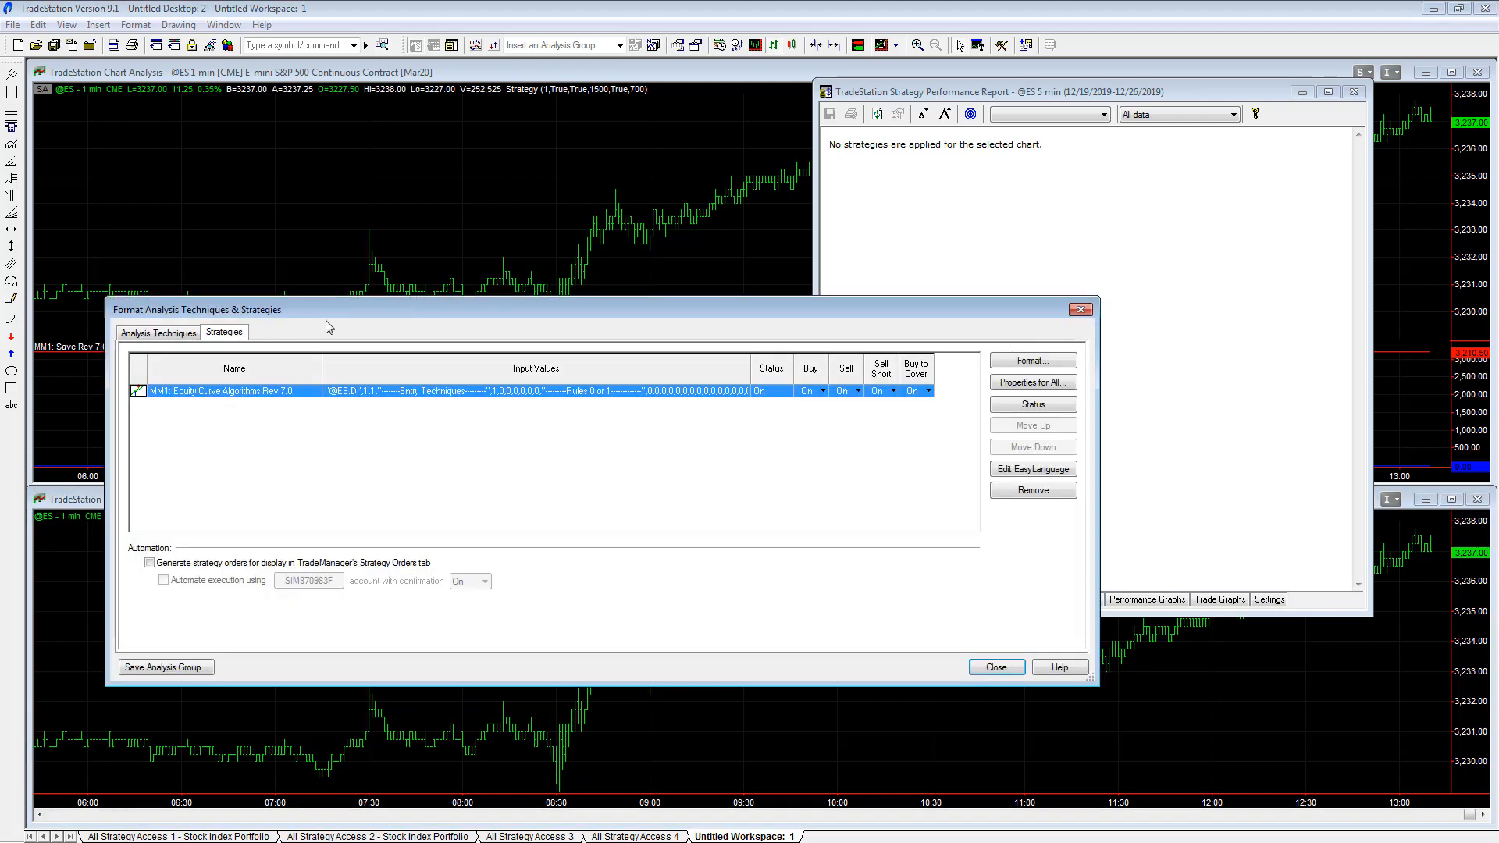
Step: Open the MM1: Equity Curve Algorithms Rev 7.0 input values, with the Sym input ready for editing
{"action": "double_click", "coordinate": [350, 390]}
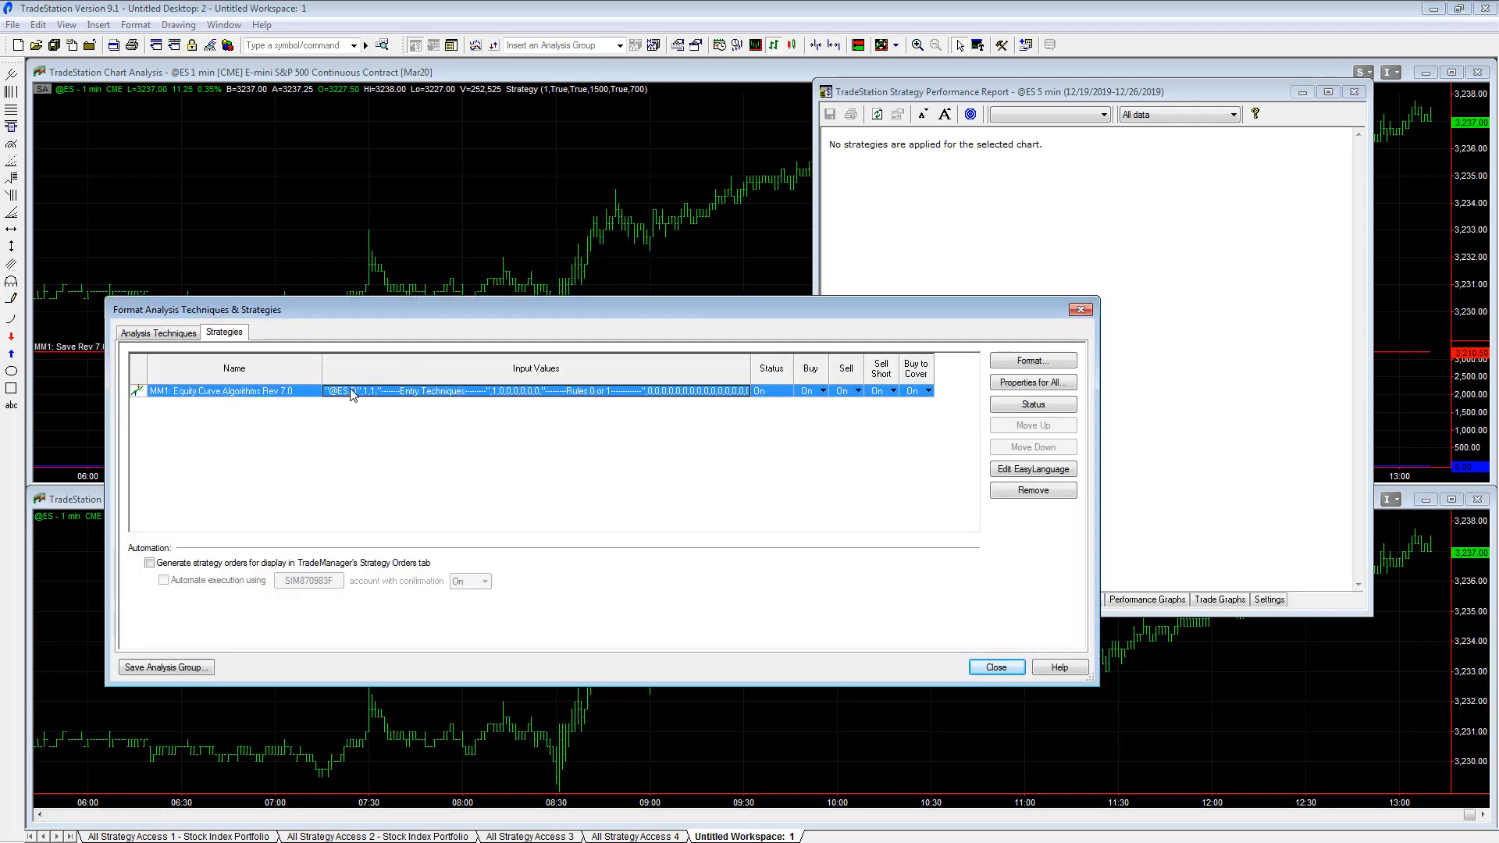
{"action": "left_click", "coordinate": [331, 413]}
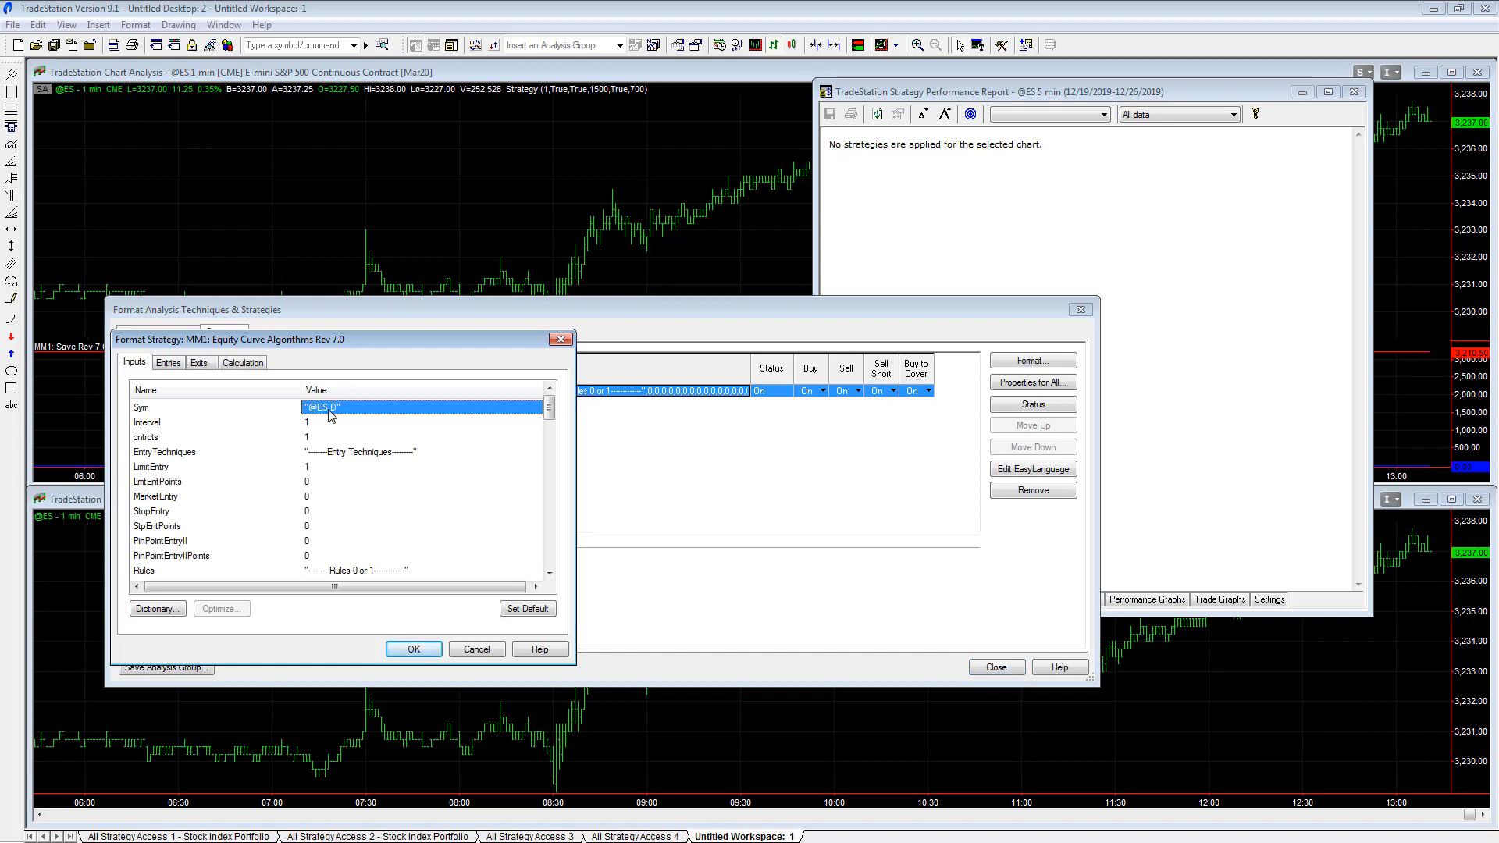
{"action": "left_click", "coordinate": [331, 412]}
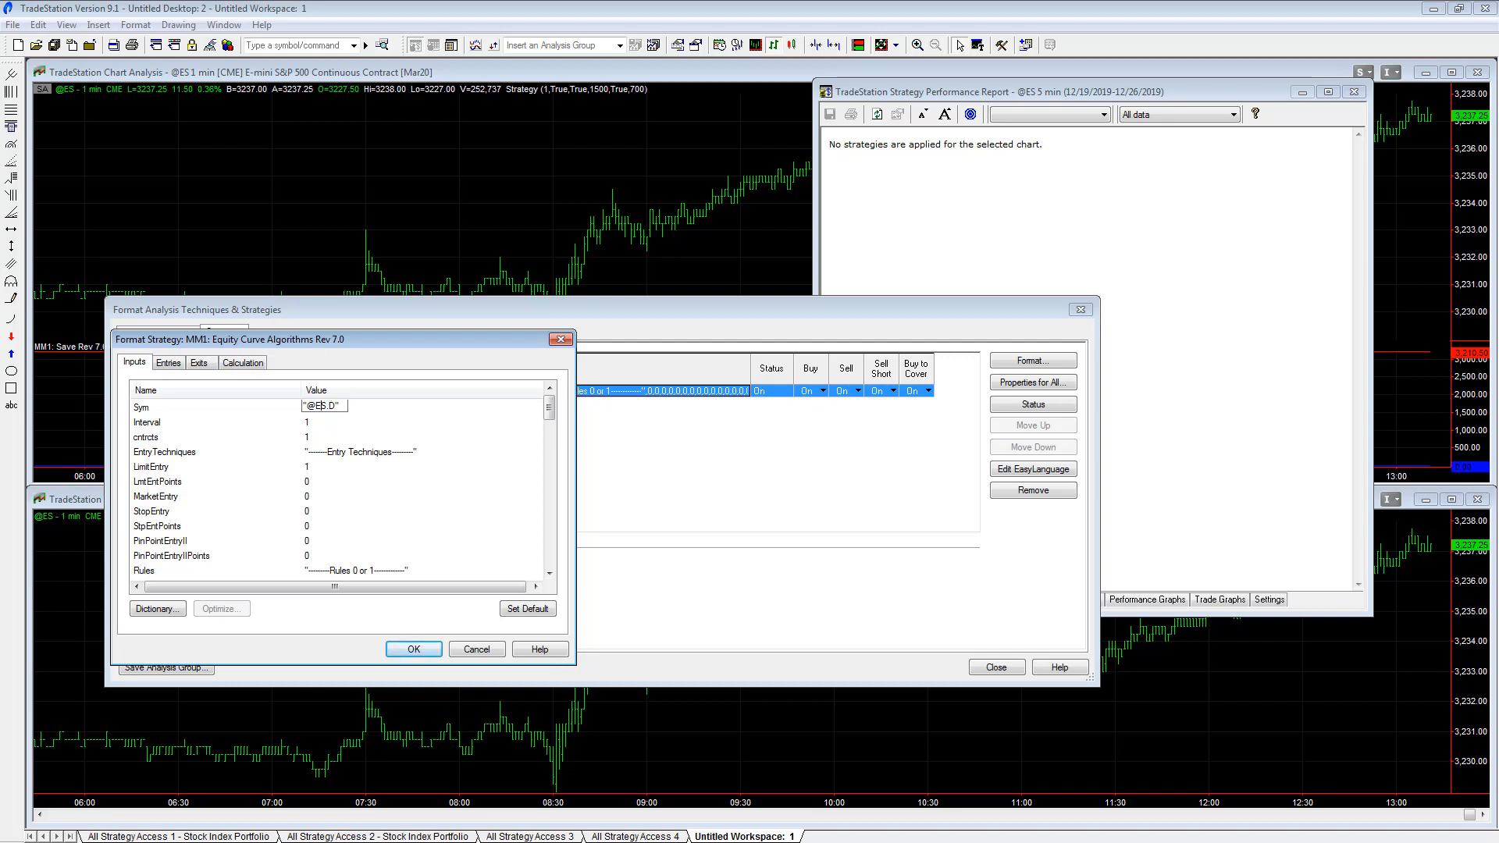
{"action": "key", "text": "ctrl+shift+d"}
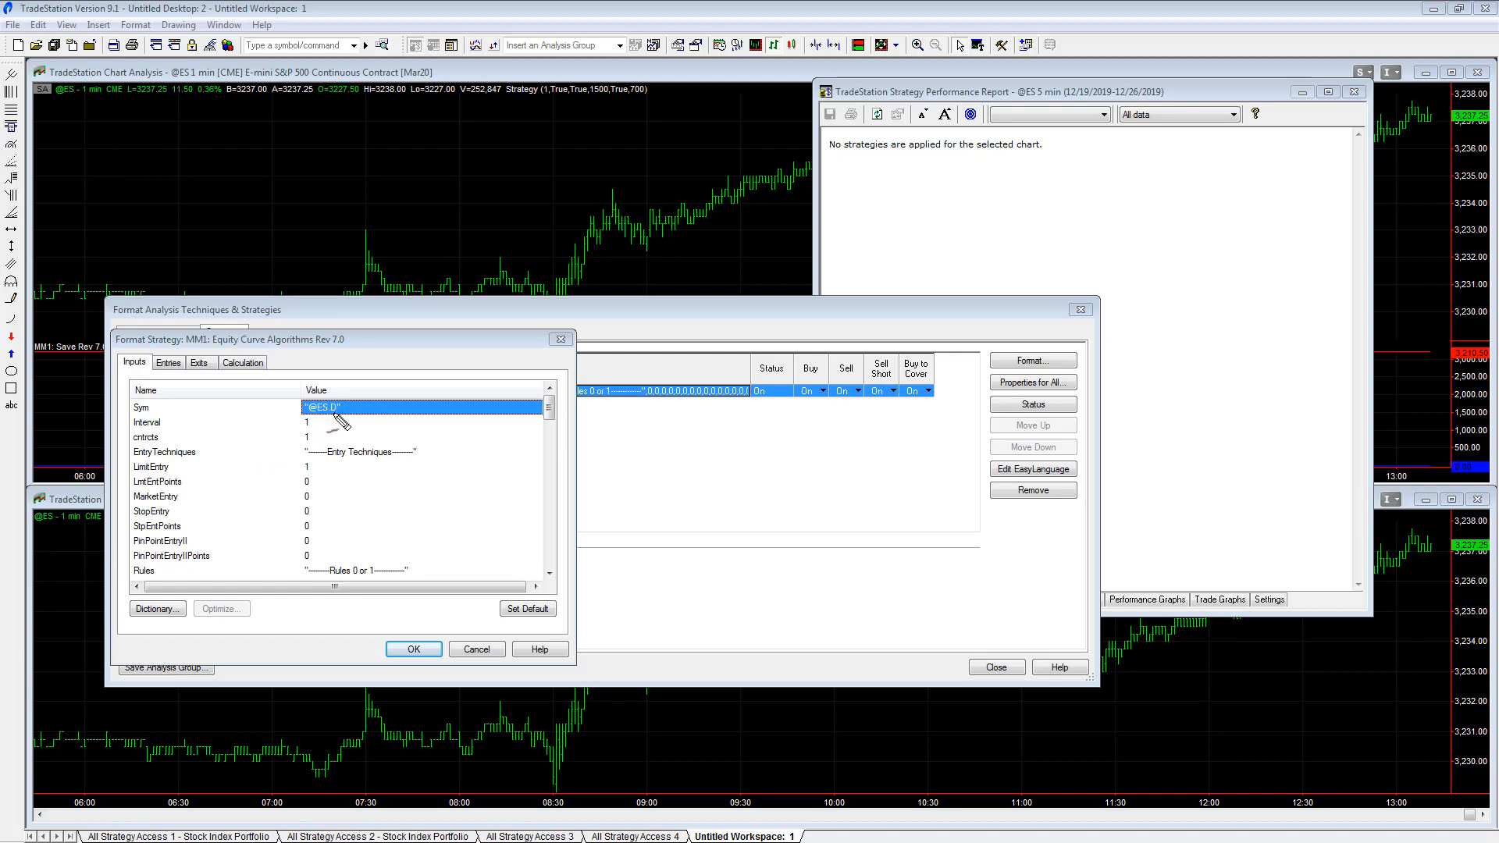
{"action": "mouse_move", "coordinate": [337, 412]}
{"action": "left_mouse_down"}
{"action": "mouse_move", "coordinate": [280, 442]}
{"action": "mouse_move", "coordinate": [383, 425]}
{"action": "mouse_move", "coordinate": [308, 402]}
{"action": "mouse_move", "coordinate": [288, 426]}
{"action": "left_mouse_up"}
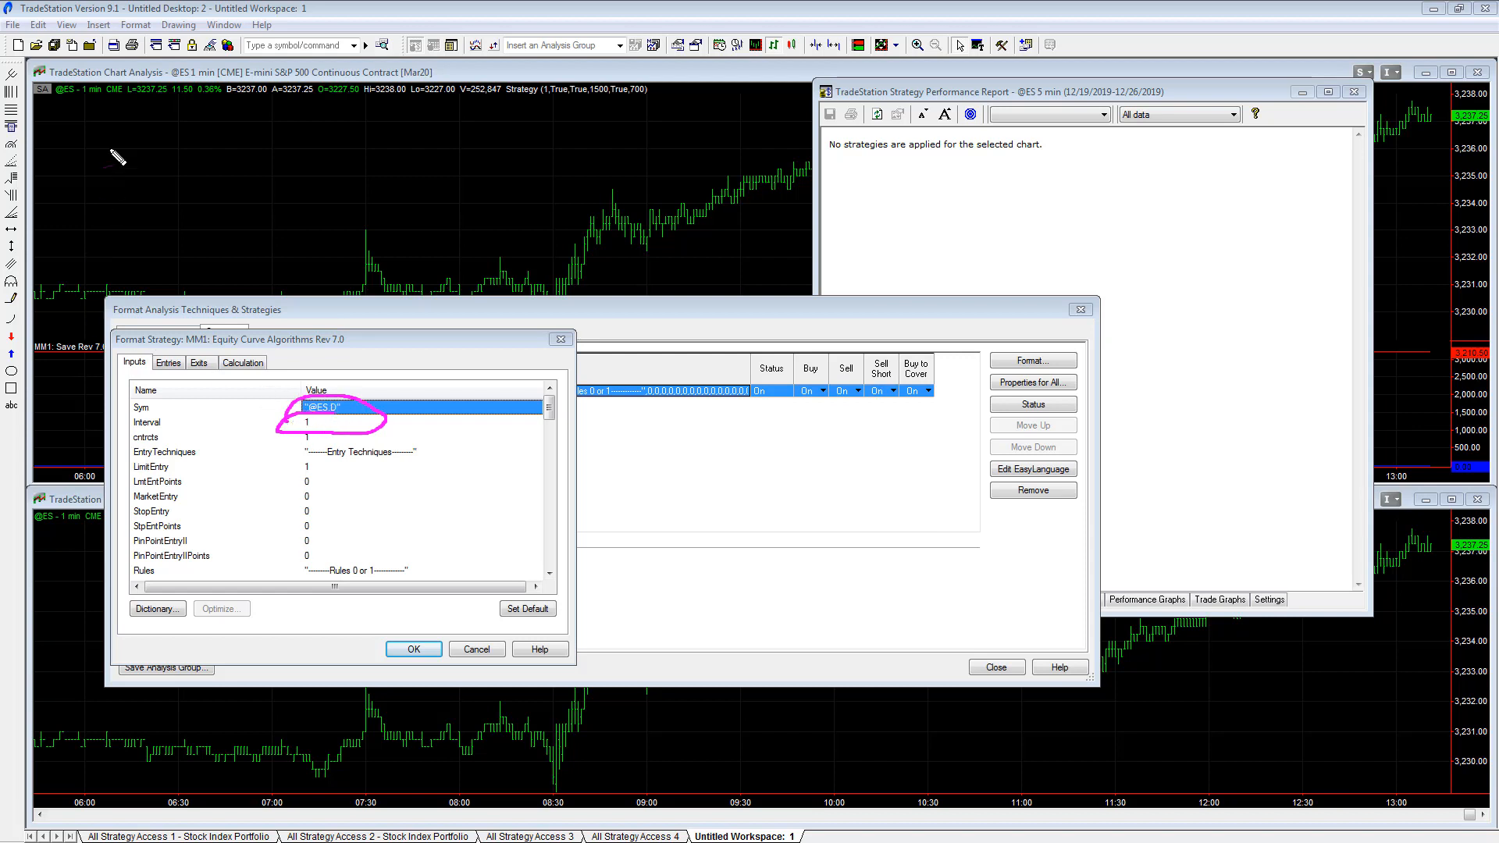
{"action": "mouse_move", "coordinate": [82, 117]}
{"action": "left_mouse_down"}
{"action": "mouse_move", "coordinate": [129, 82]}
{"action": "mouse_move", "coordinate": [54, 107]}
{"action": "mouse_move", "coordinate": [86, 110]}
{"action": "left_mouse_up"}
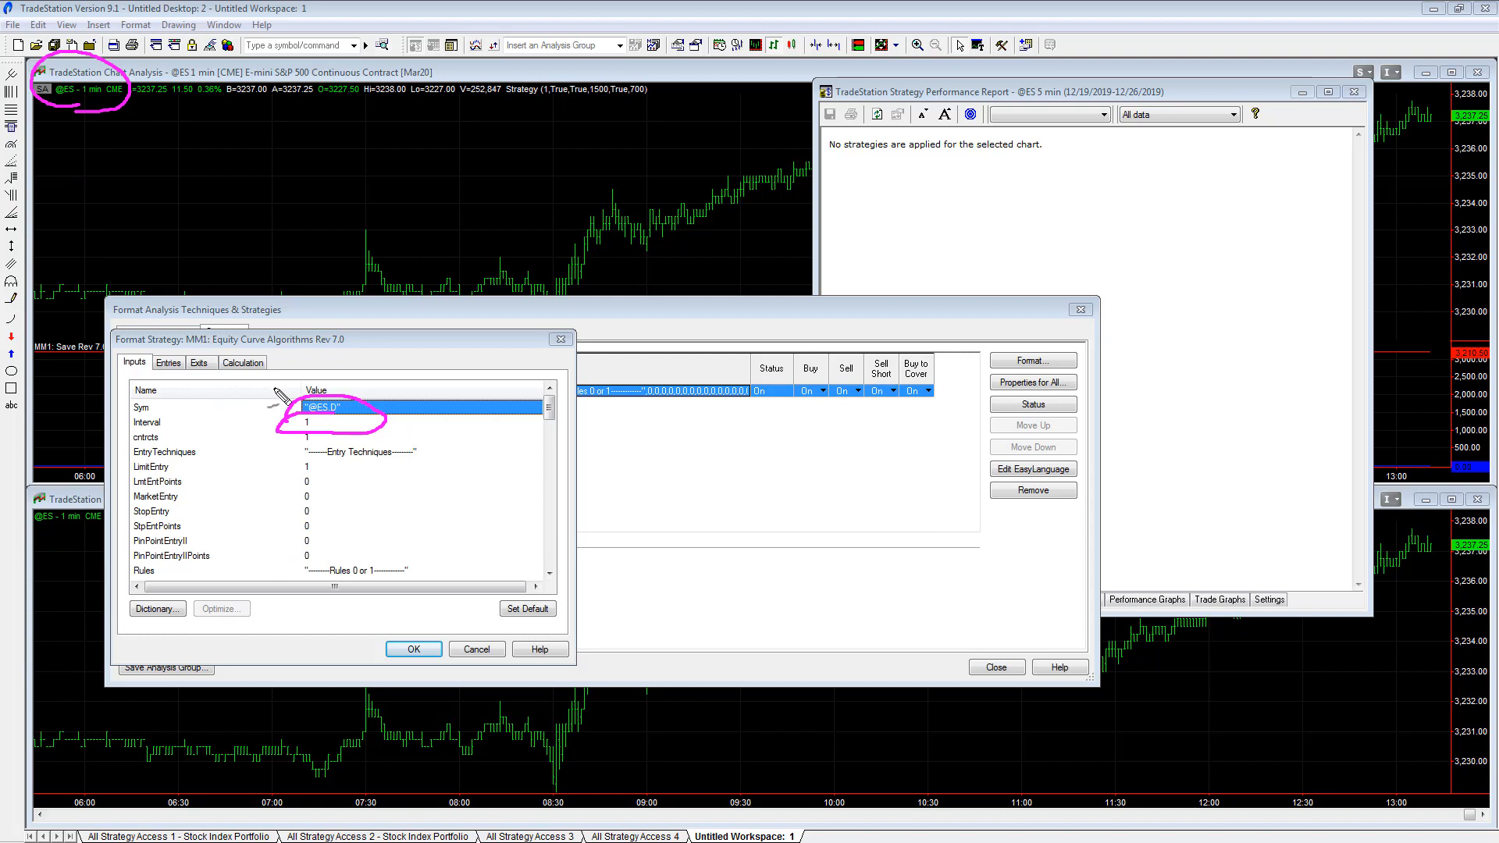
{"action": "left_click_drag", "start_coordinate": [334, 428], "coordinate": [346, 425]}
{"action": "mouse_move", "coordinate": [307, 406]}
{"action": "left_mouse_down"}
{"action": "mouse_move", "coordinate": [92, 110]}
{"action": "mouse_move", "coordinate": [78, 118]}
{"action": "mouse_move", "coordinate": [98, 105]}
{"action": "left_mouse_up"}
{"action": "left_click_drag", "start_coordinate": [306, 429], "coordinate": [102, 105]}
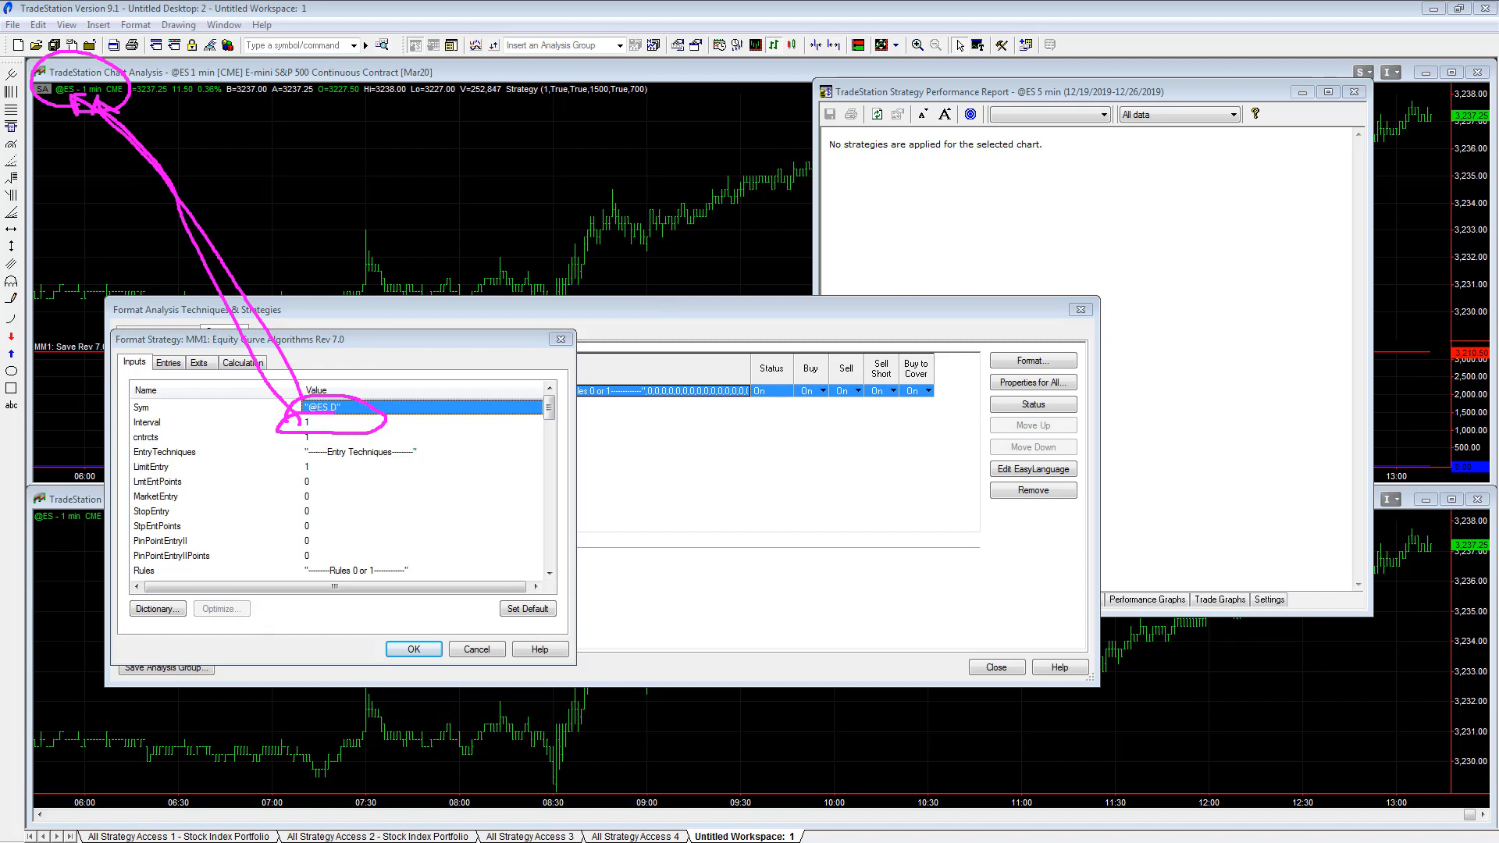
{"action": "key", "text": "Escape"}
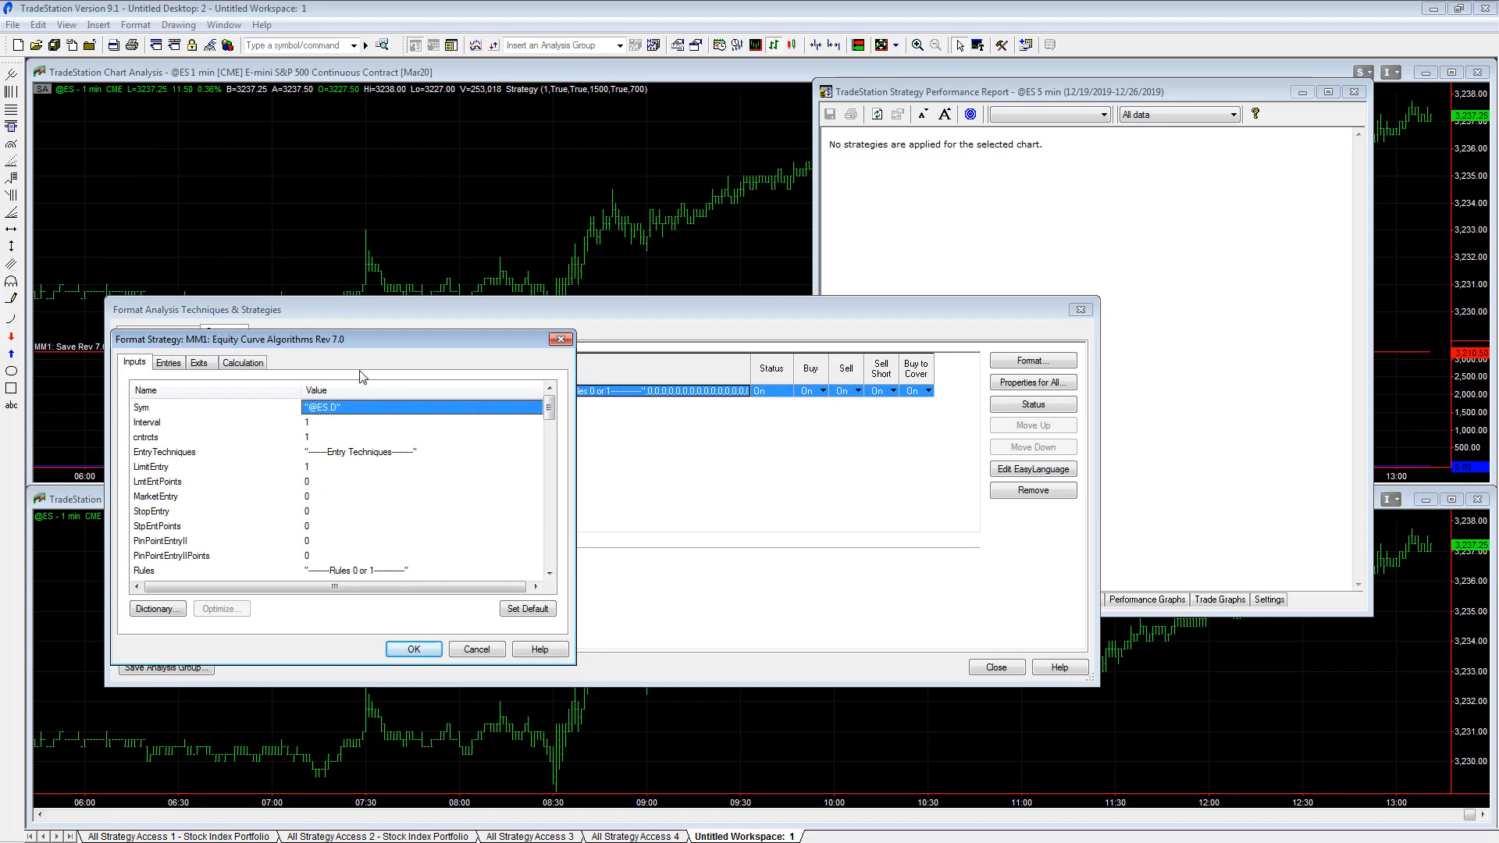
{"action": "left_click", "coordinate": [329, 411]}
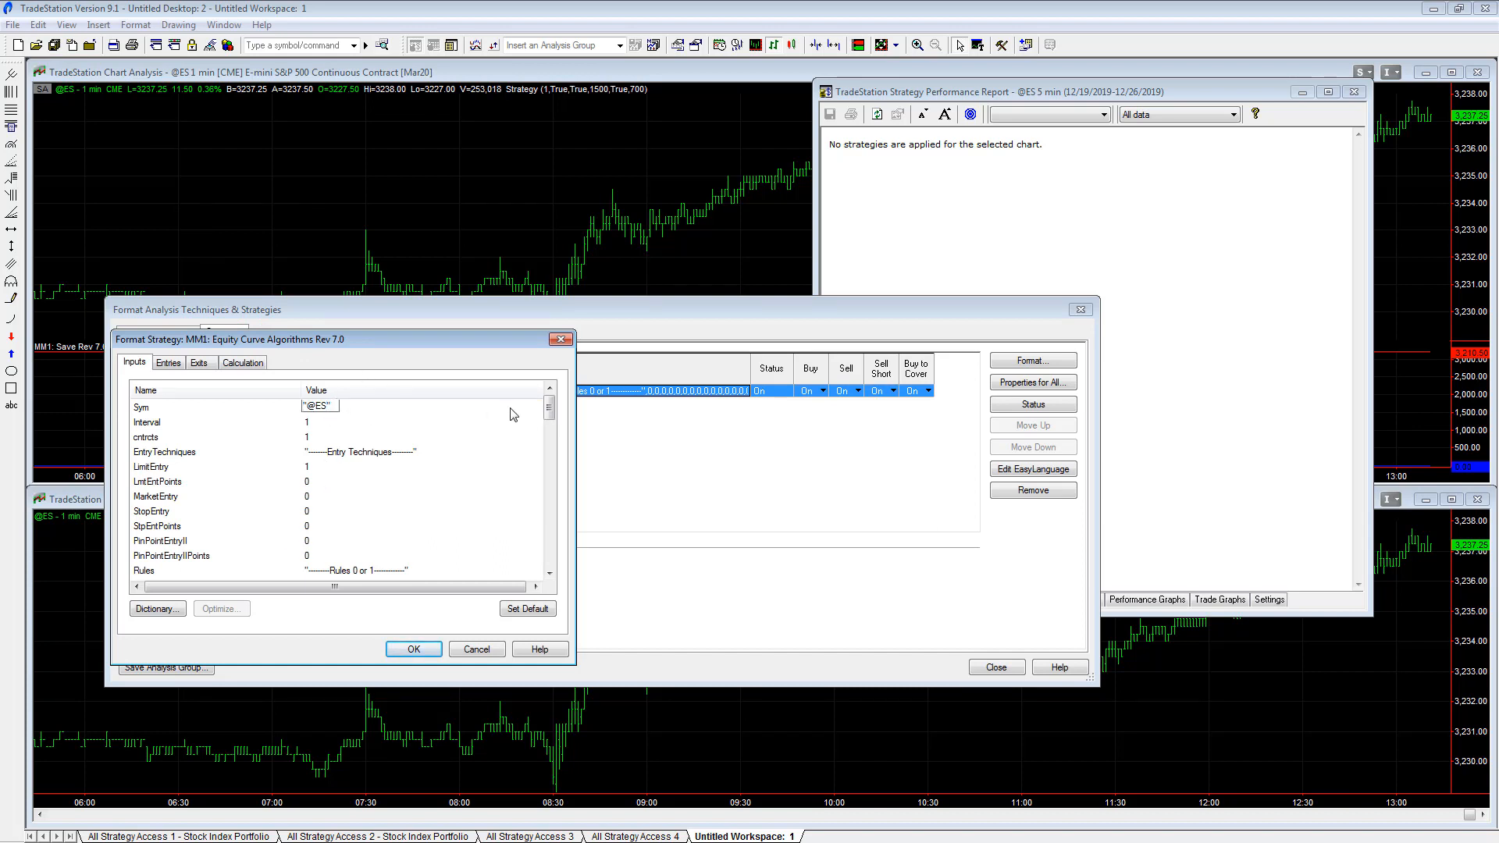
{"action": "left_click", "coordinate": [403, 422]}
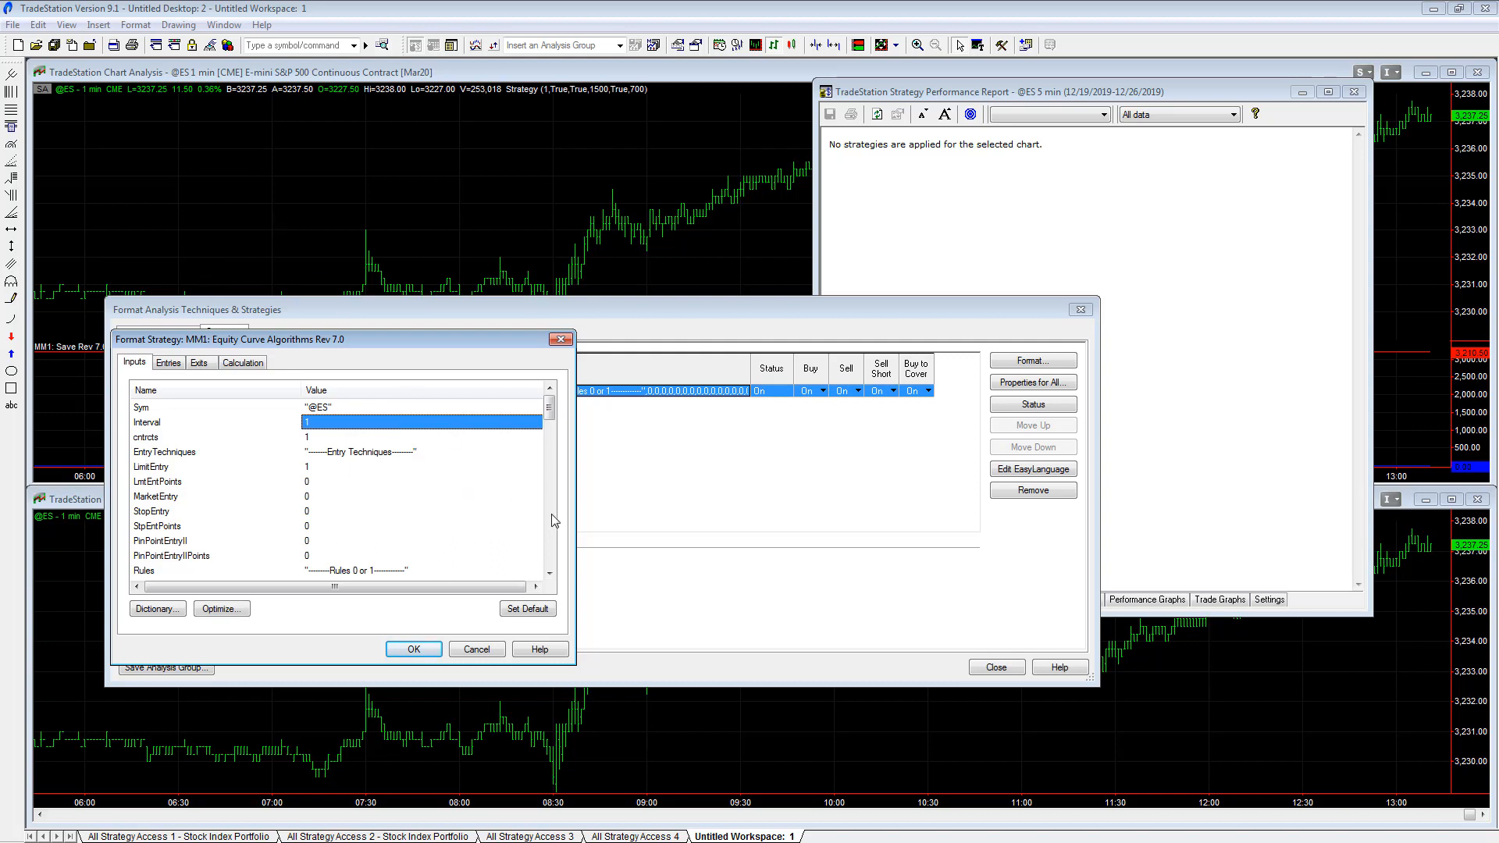
Step: Examine the strategy's entry technique inputs from LimitEntry through PinPointEntryIIPoints
{"action": "left_click", "coordinate": [334, 468]}
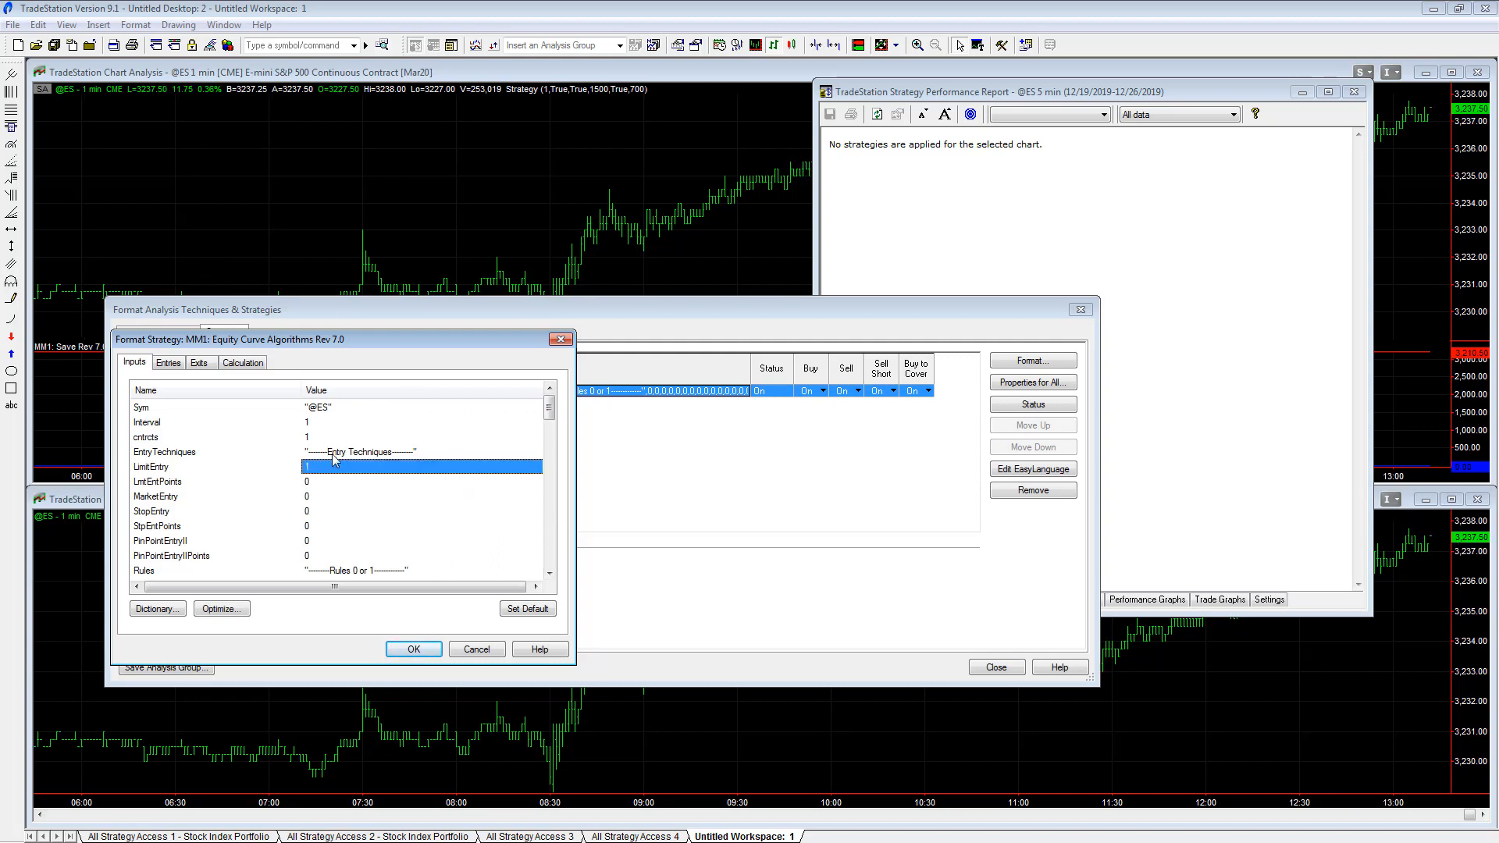
{"action": "left_click", "coordinate": [144, 468]}
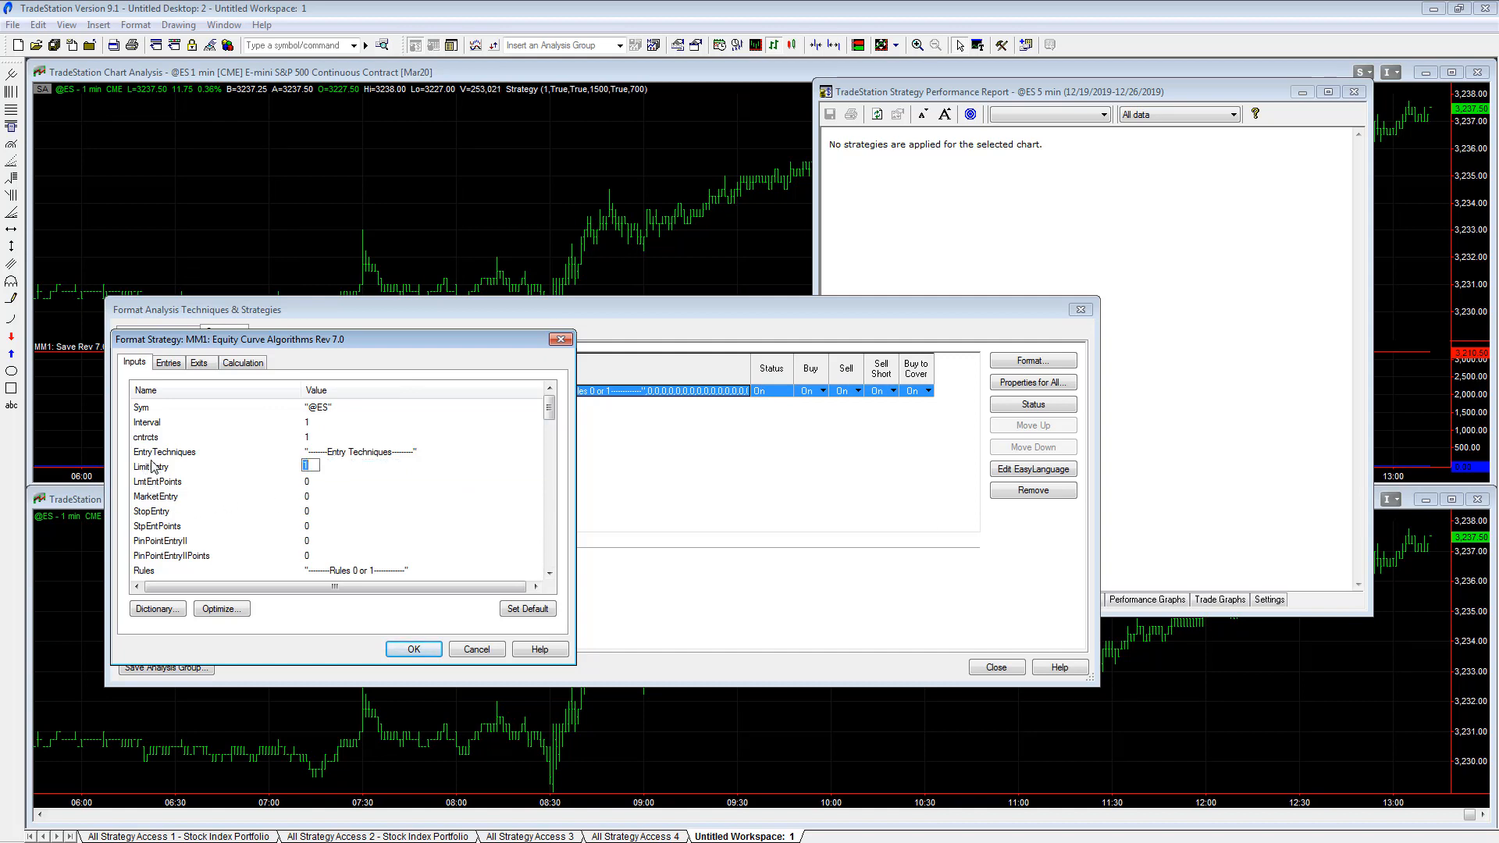
{"action": "key", "text": "Return"}
{"action": "left_click", "coordinate": [305, 482]}
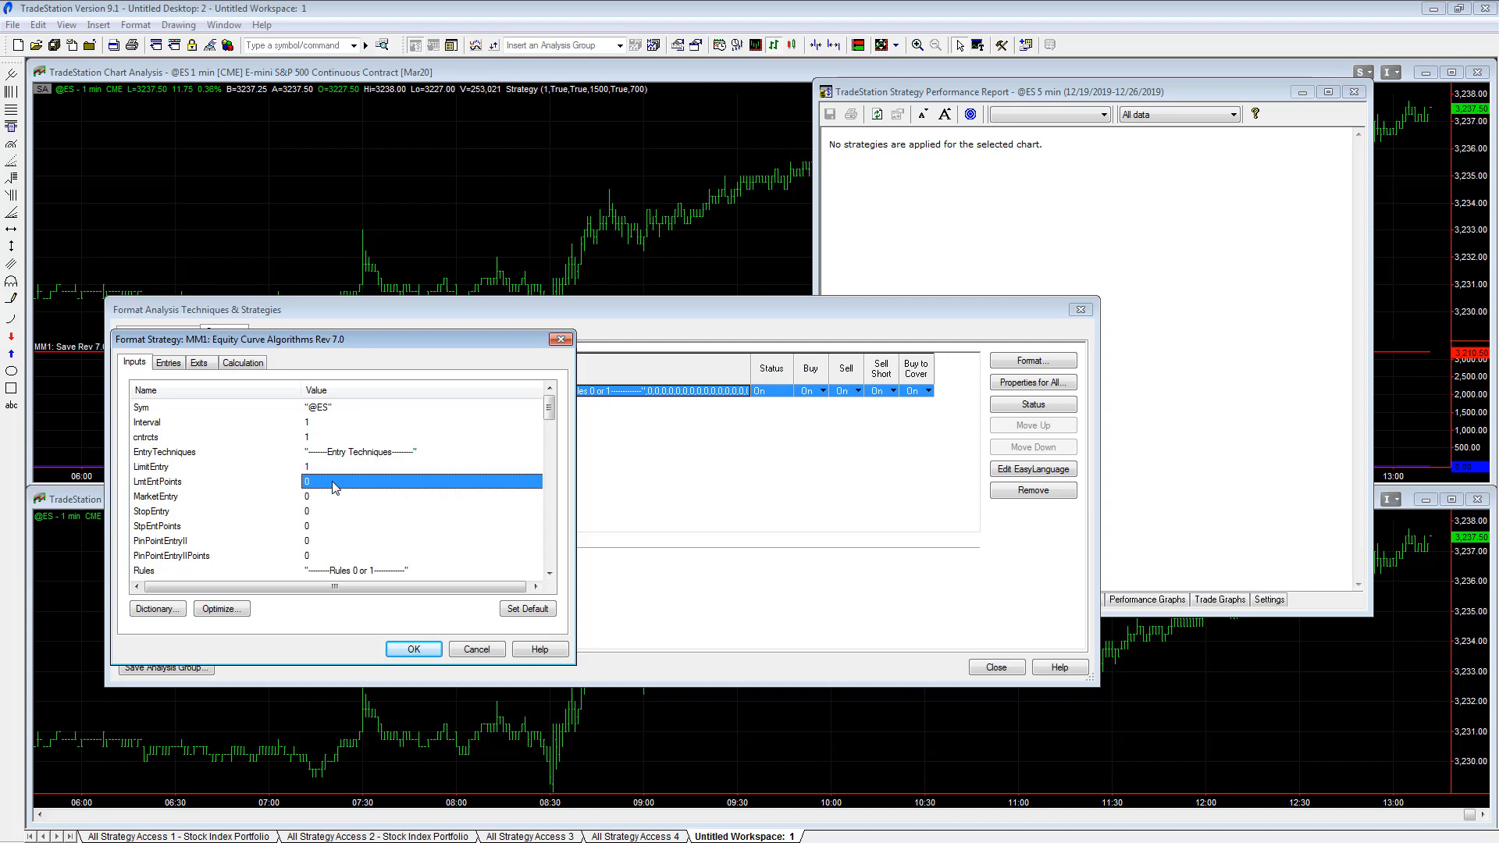
{"action": "left_click", "coordinate": [171, 503]}
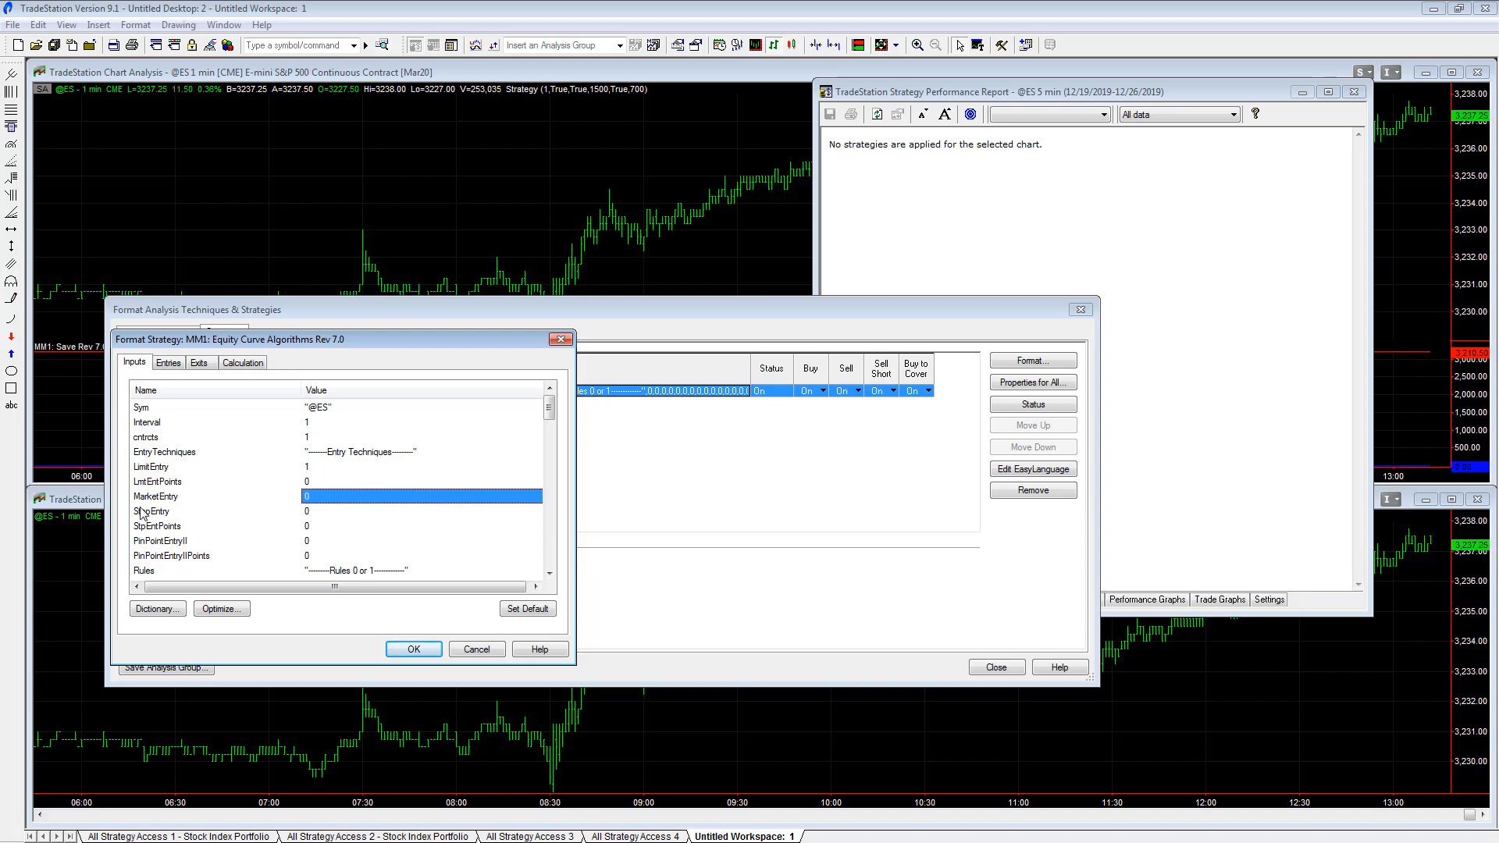
{"action": "left_click", "coordinate": [148, 516]}
{"action": "left_click", "coordinate": [322, 529]}
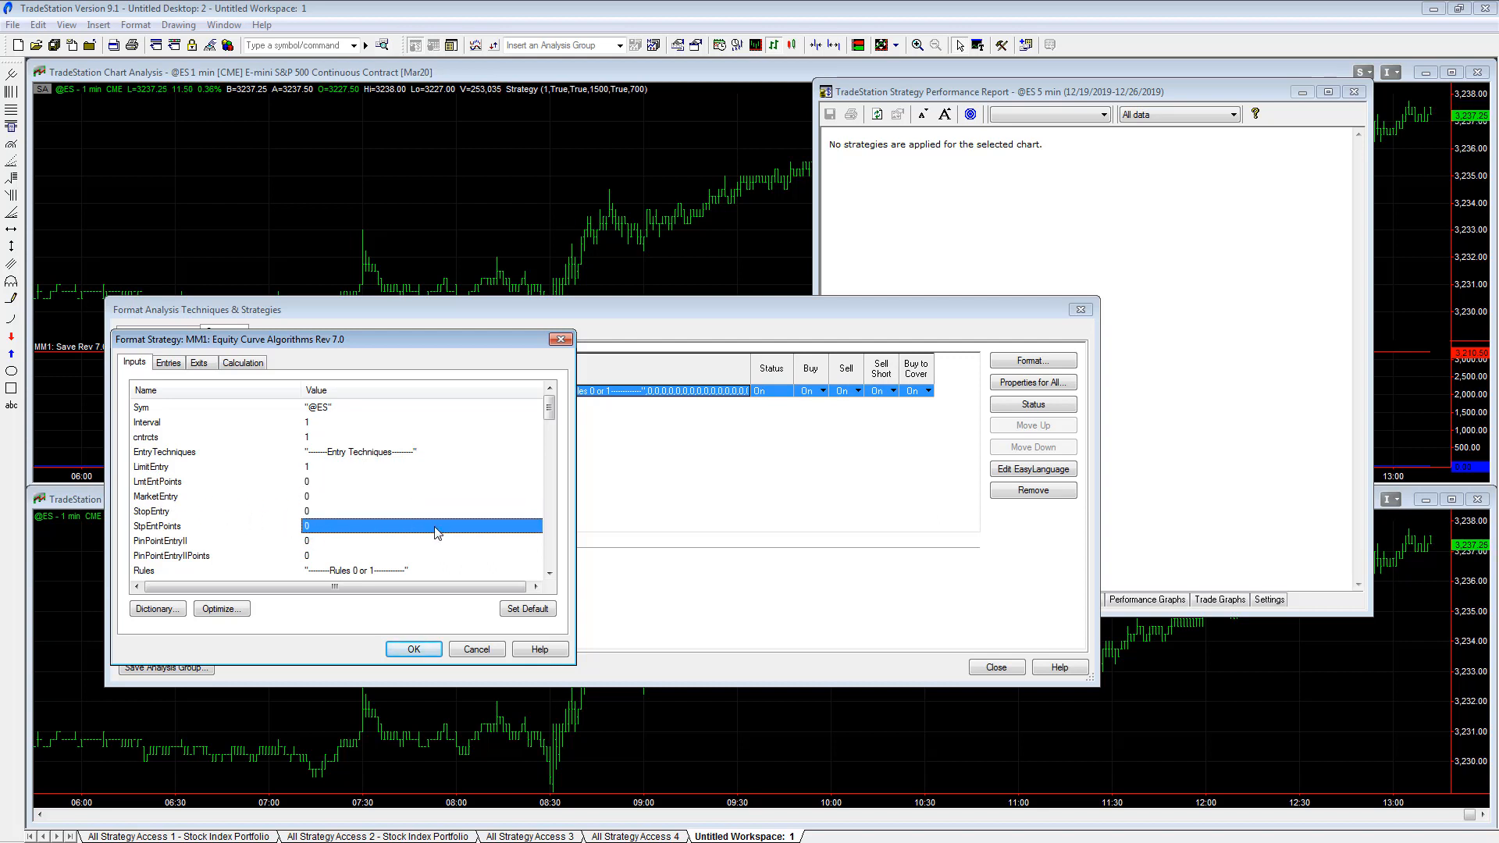
{"action": "left_click", "coordinate": [153, 542]}
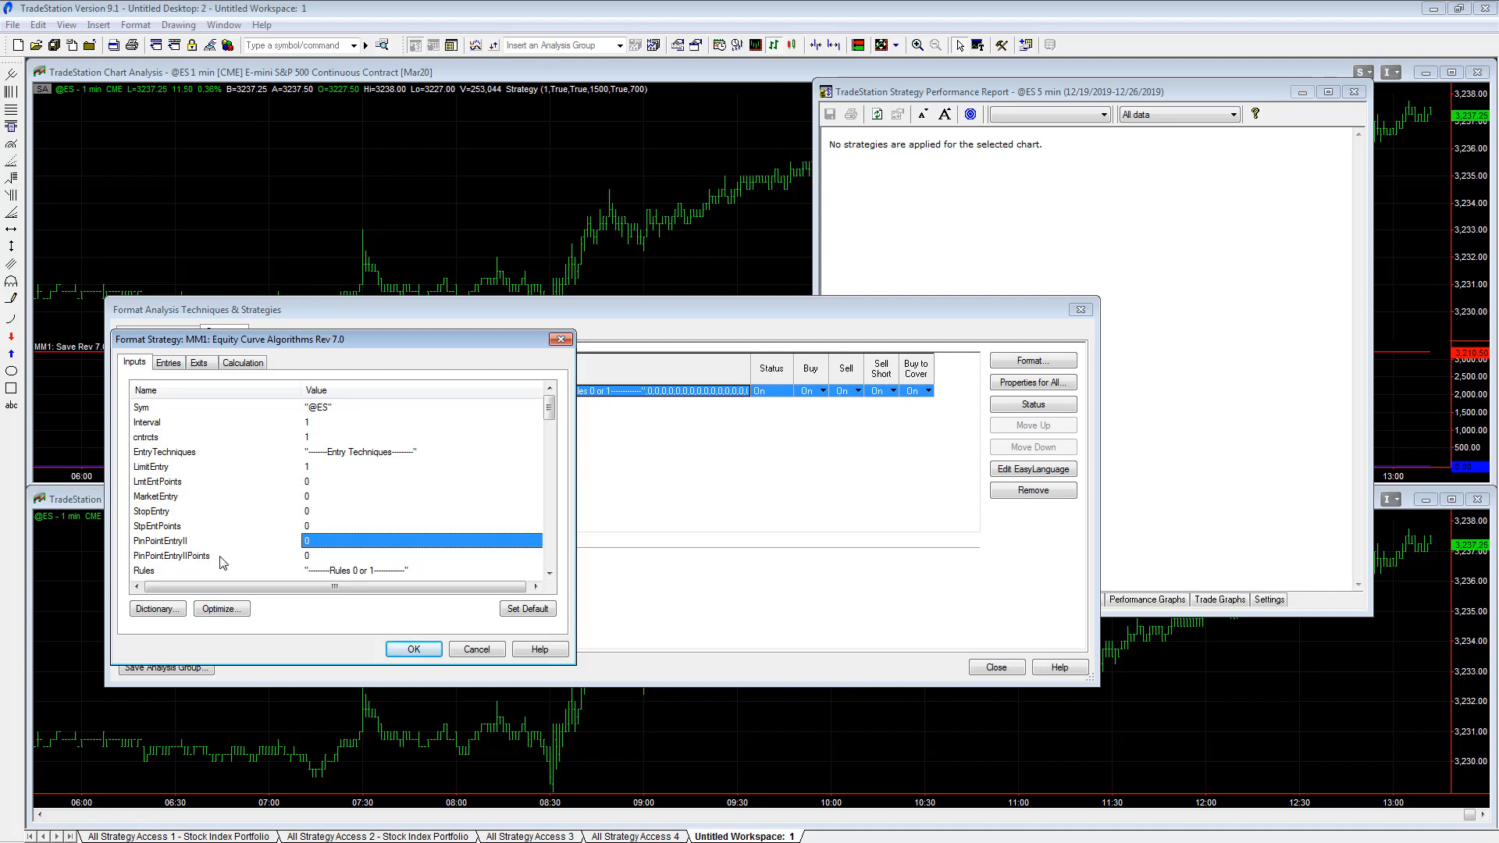
{"action": "left_click", "coordinate": [319, 557]}
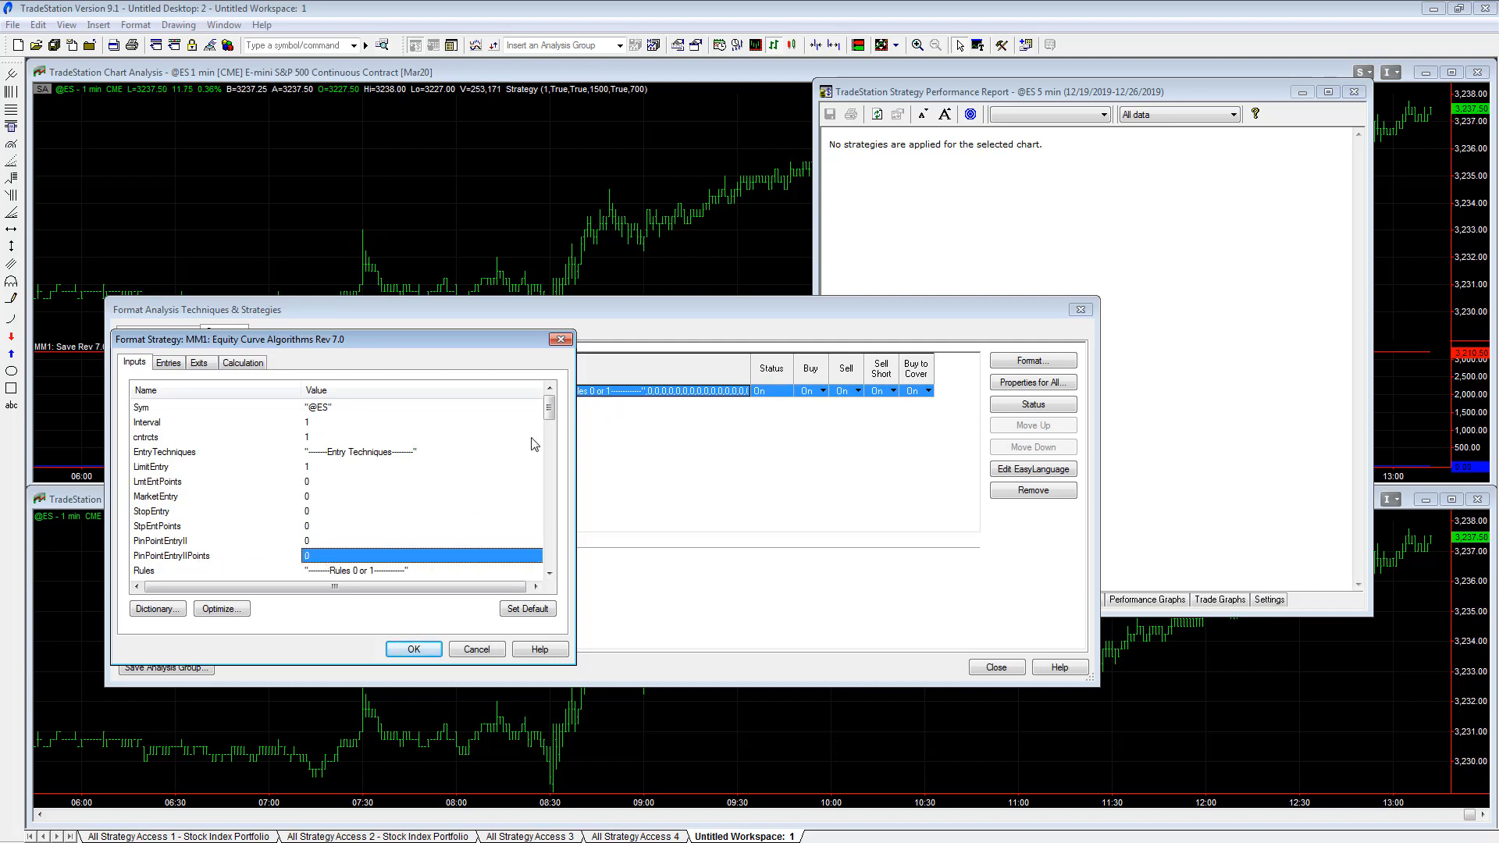
{"action": "left_click", "coordinate": [173, 470]}
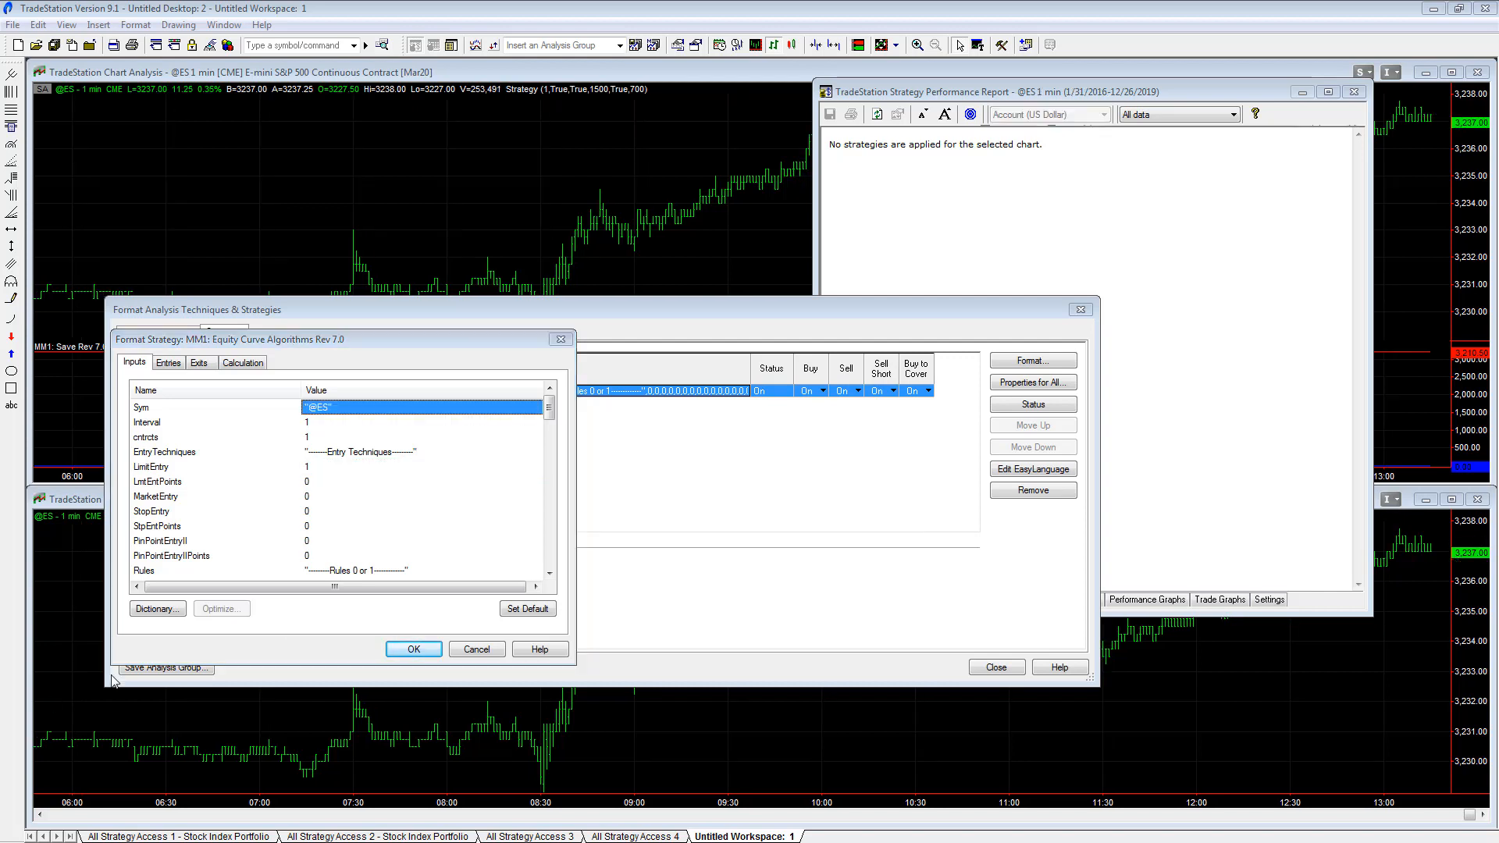
Step: Enable the pinpoint entry rule by setting the Rule6_PinpointEntry input to 1
{"action": "scroll", "coordinate": [551, 576], "scroll_direction": "down", "scroll_amount": 3}
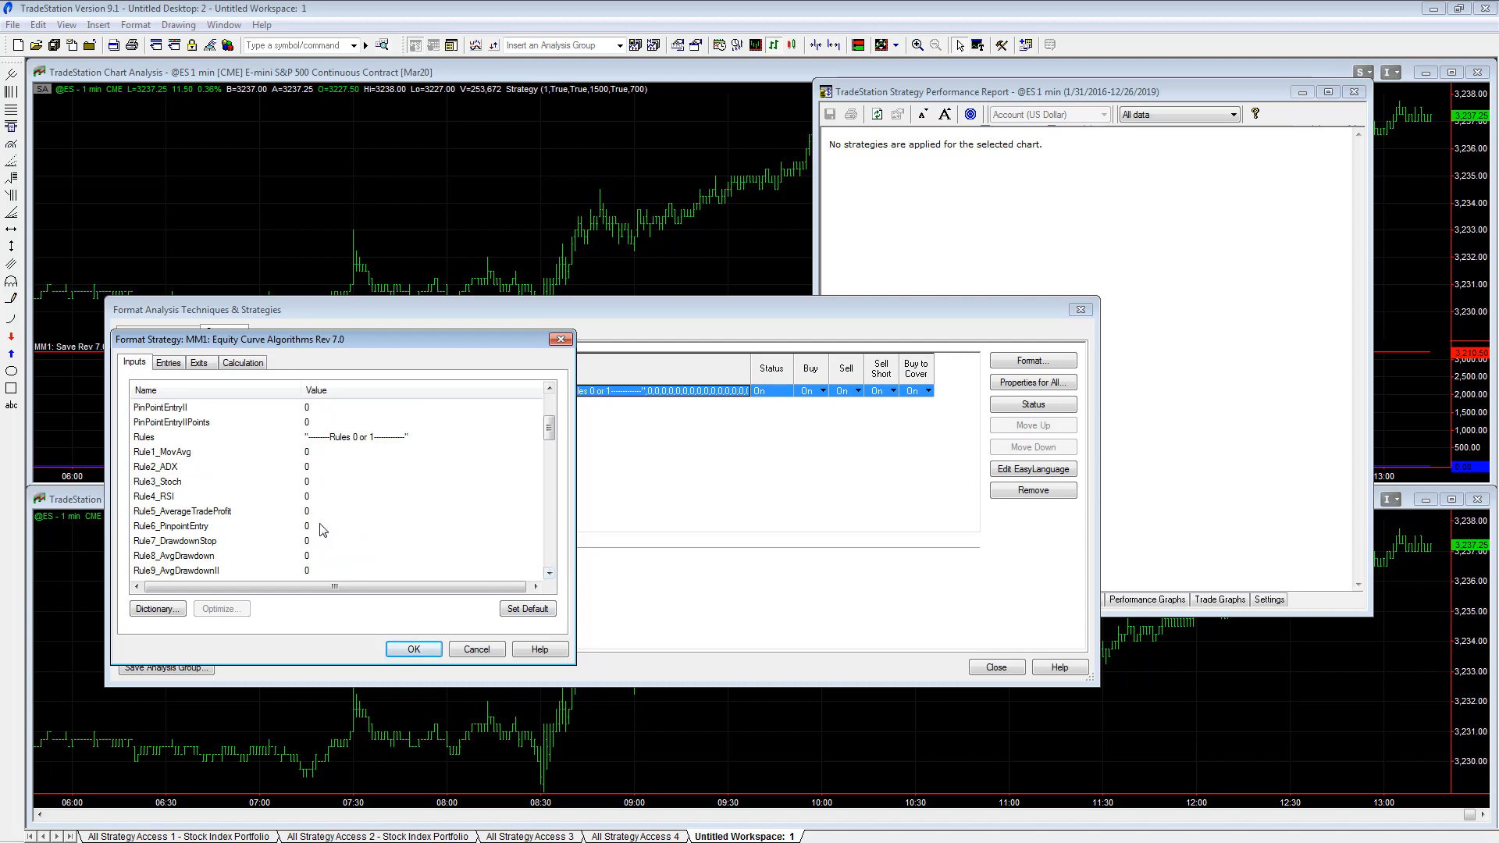
{"action": "left_click", "coordinate": [364, 527]}
{"action": "type", "text": "1"}
{"action": "left_click", "coordinate": [414, 541]}
{"action": "scroll", "coordinate": [393, 543], "scroll_direction": "down", "scroll_amount": 2}
{"action": "left_click", "coordinate": [336, 481]}
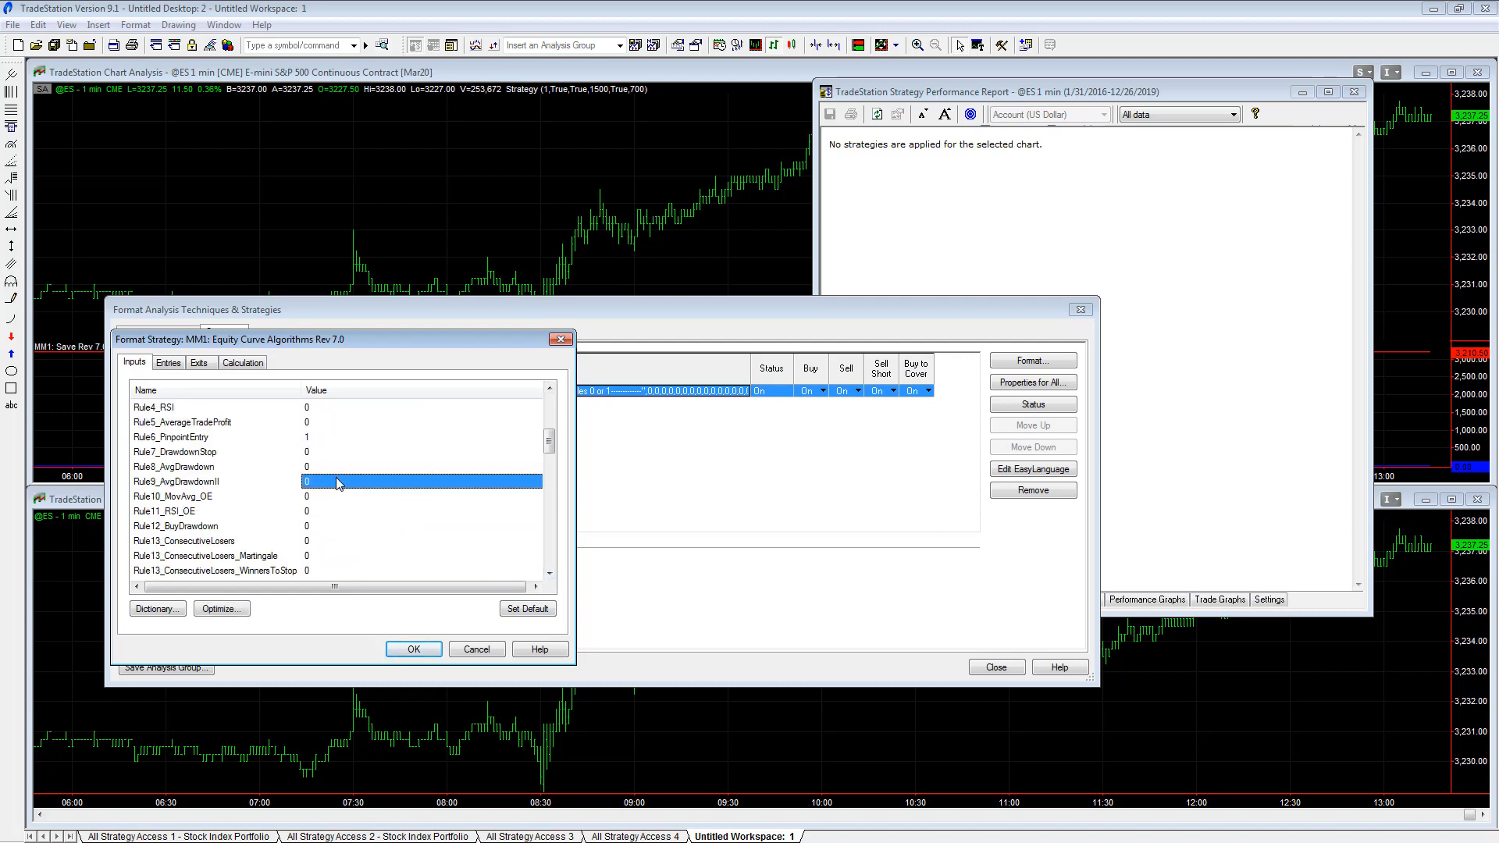
Step: Enable the second average drawdown rule by setting the Rule9_AvgDrawdownII input to 1
{"action": "type", "text": "1"}
{"action": "left_click", "coordinate": [458, 511]}
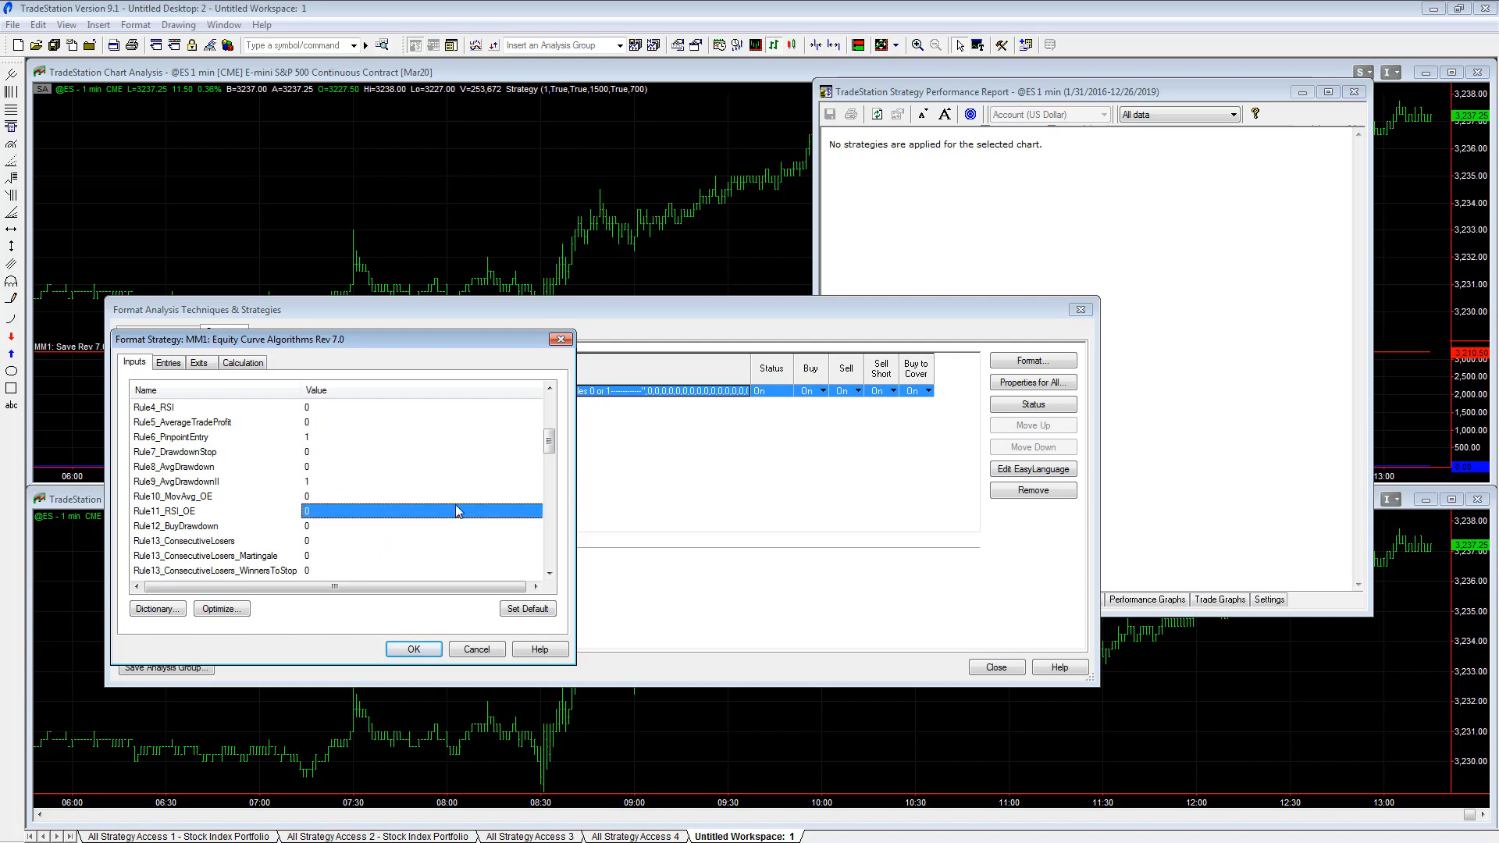
{"action": "scroll", "coordinate": [458, 500], "scroll_direction": "down", "scroll_amount": 1}
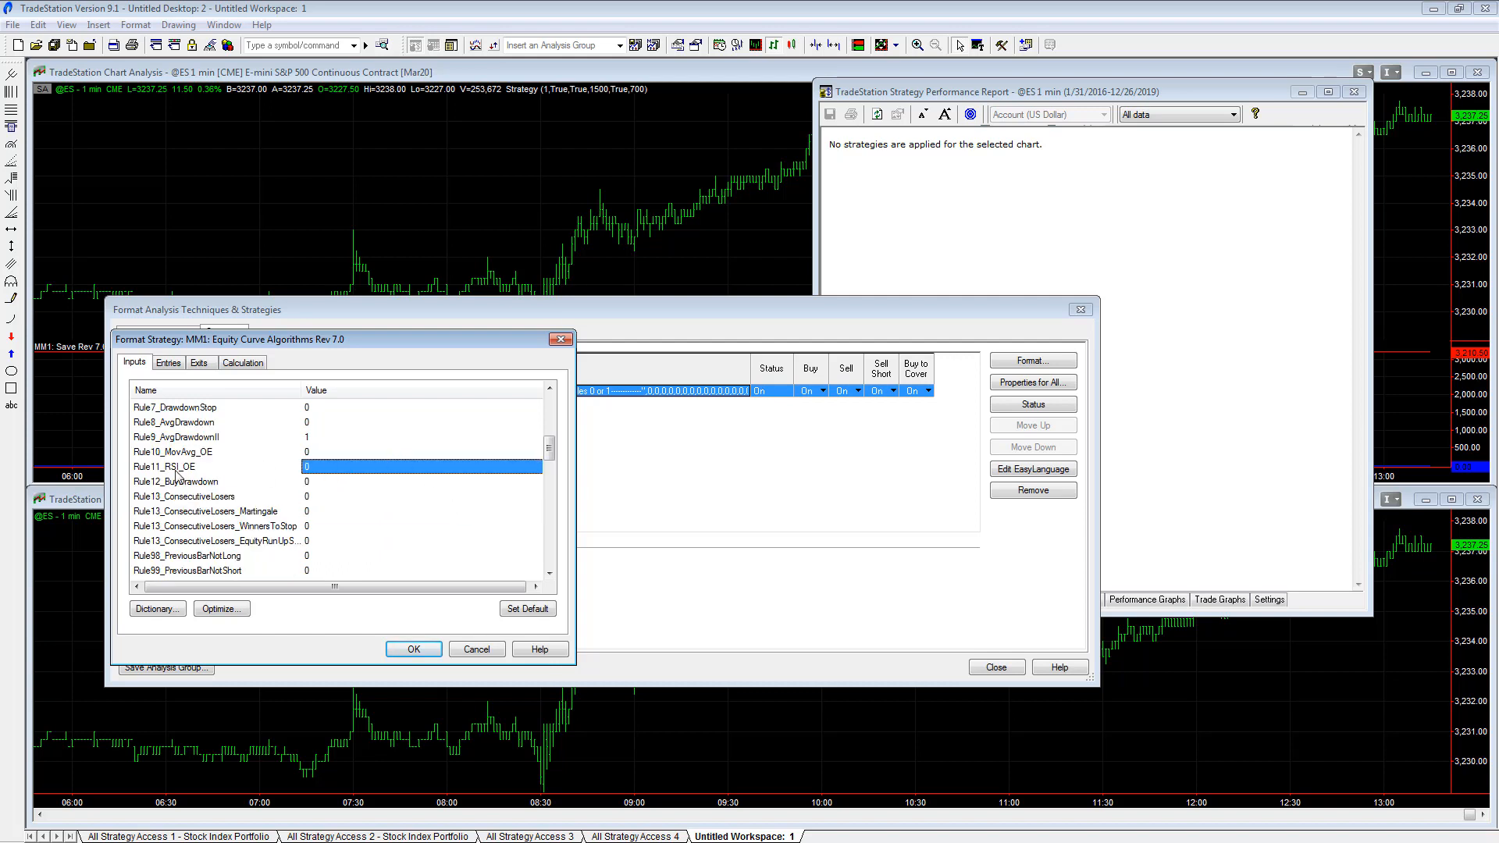
{"action": "left_click", "coordinate": [198, 440]}
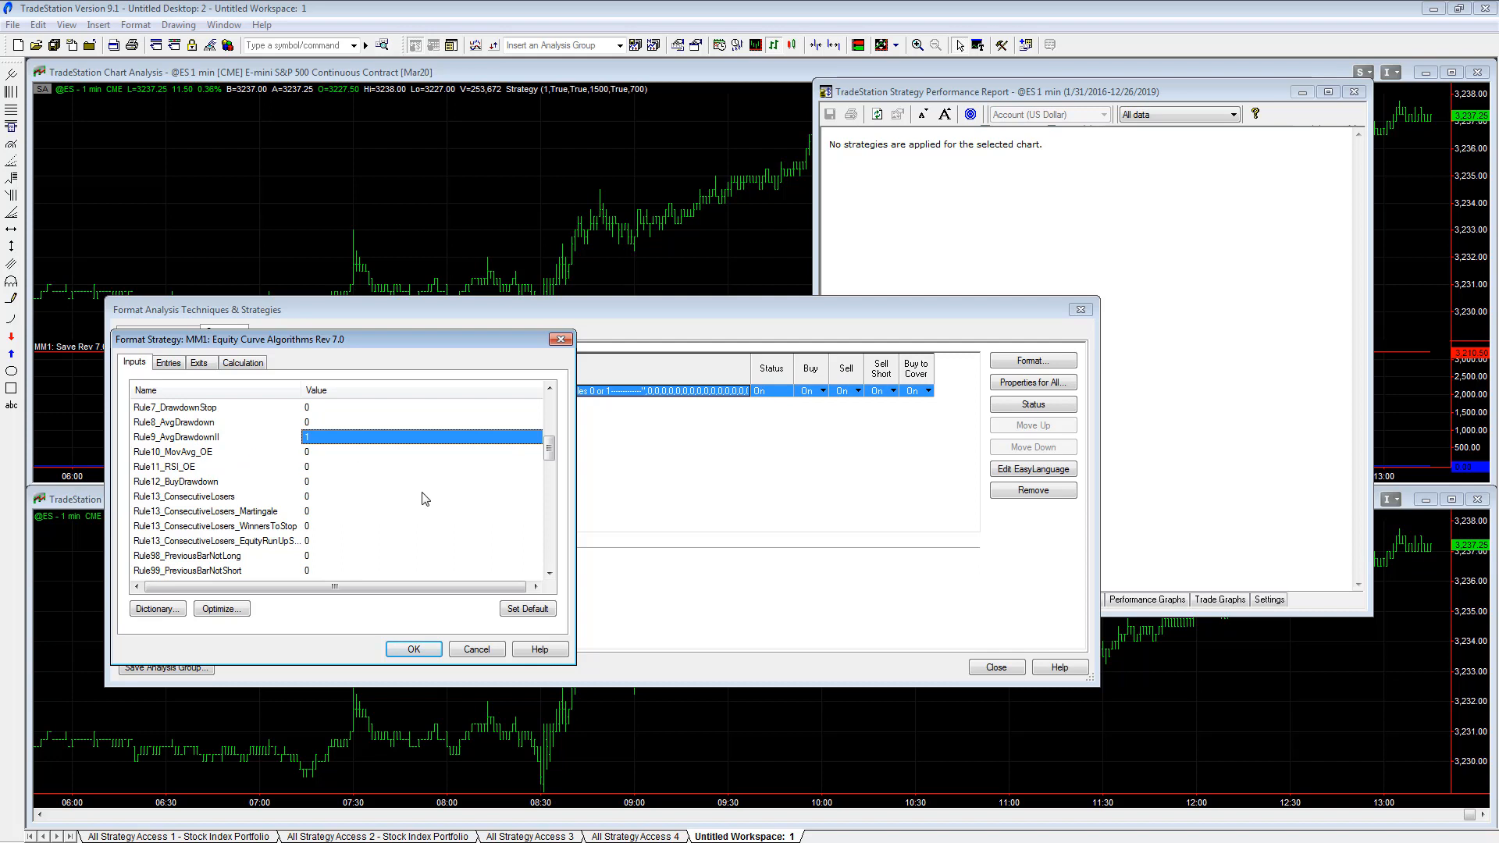
{"action": "scroll", "coordinate": [425, 499], "scroll_direction": "up", "scroll_amount": 4}
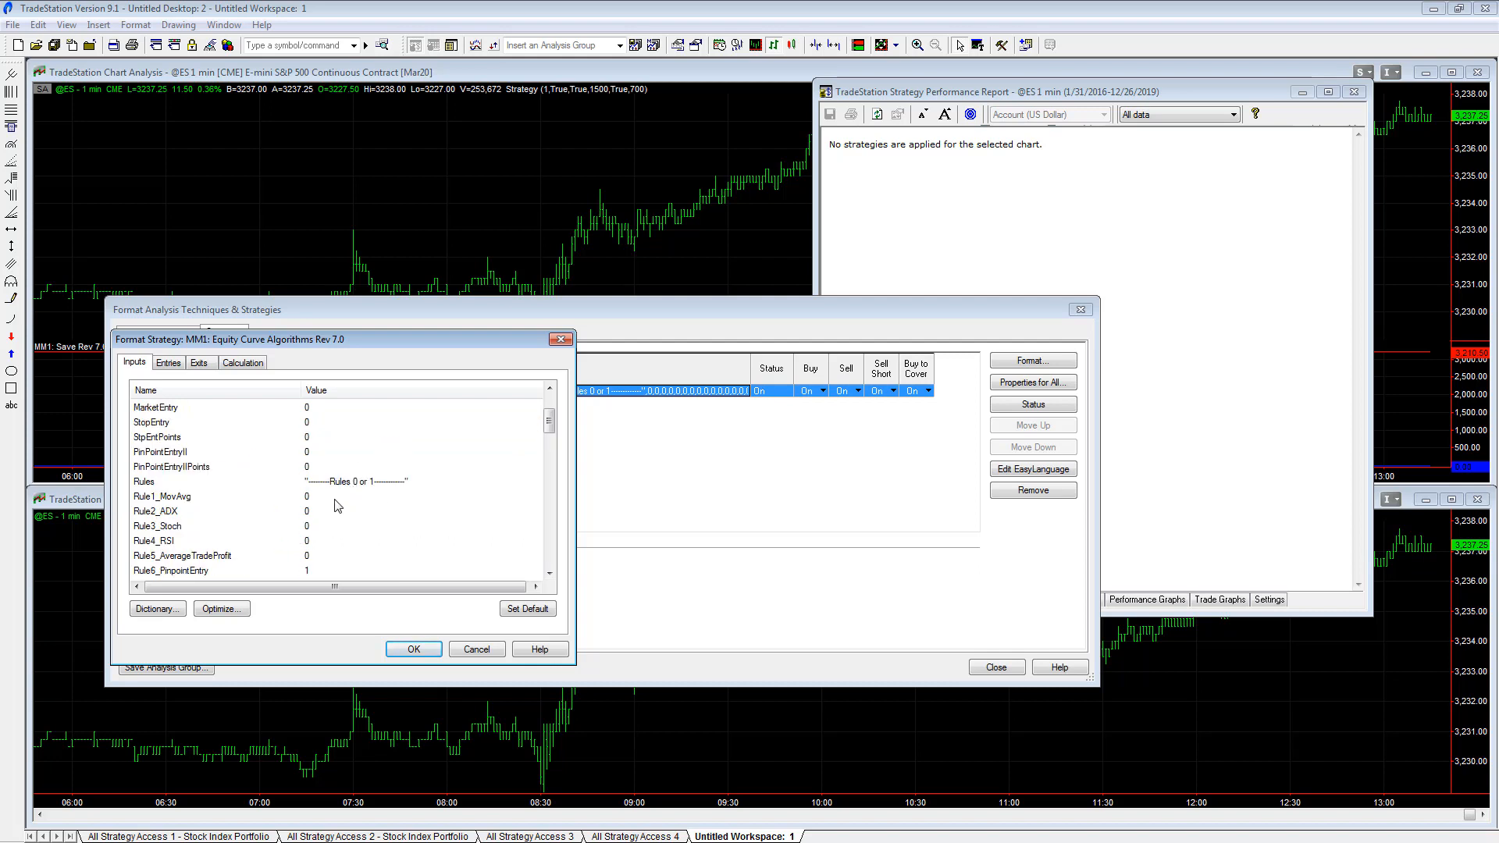
Step: Set the pinpoint entry rule's loss parameter, Rule6_PinpointEntry_Loss, to 25
{"action": "scroll", "coordinate": [338, 506], "scroll_direction": "down", "scroll_amount": 7}
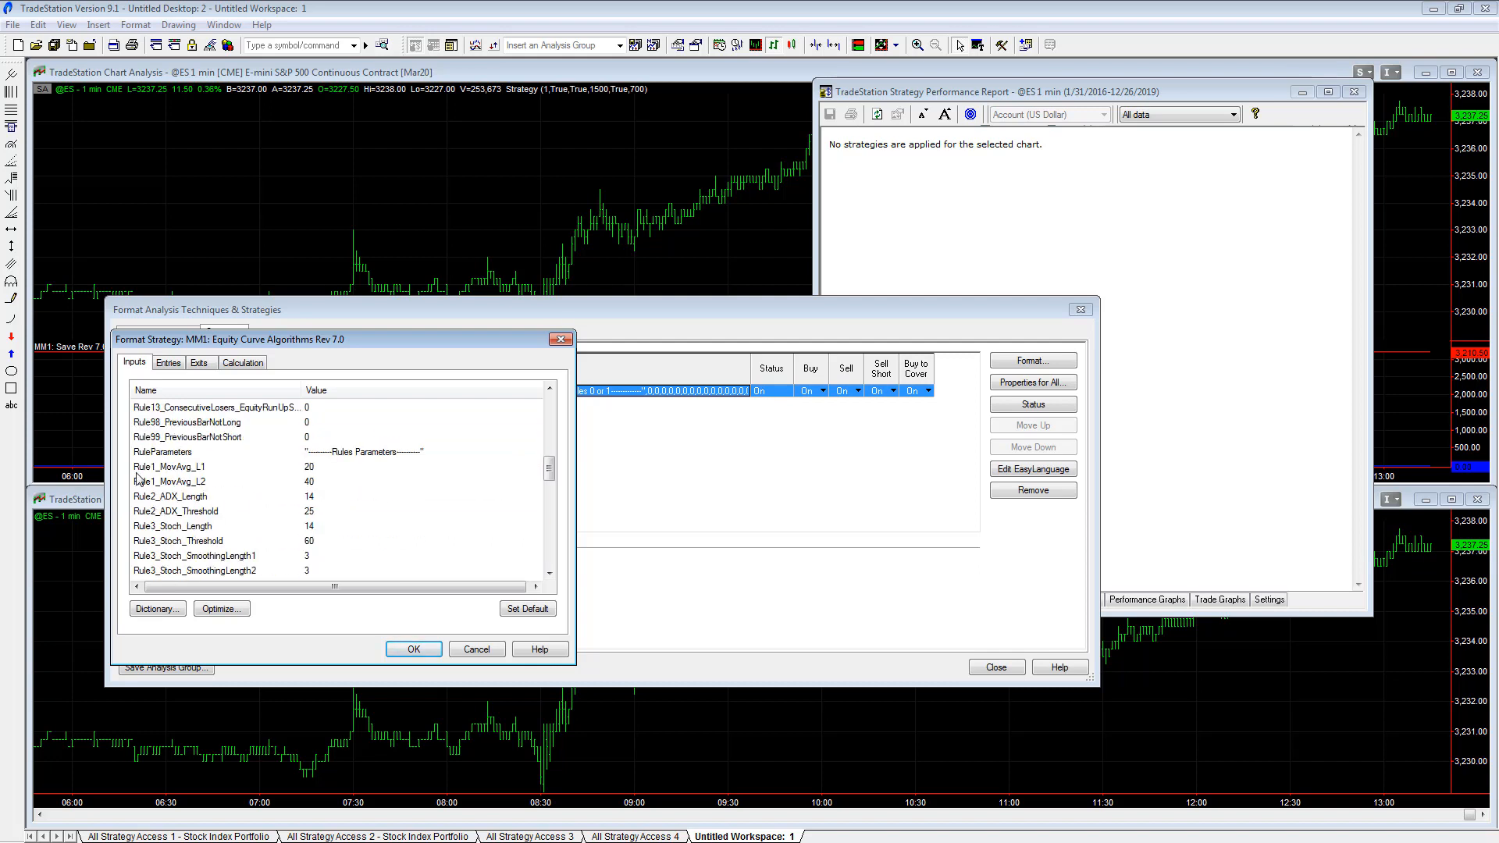
{"action": "scroll", "coordinate": [173, 485], "scroll_direction": "down", "scroll_amount": 1}
{"action": "scroll", "coordinate": [173, 486], "scroll_direction": "down", "scroll_amount": 3}
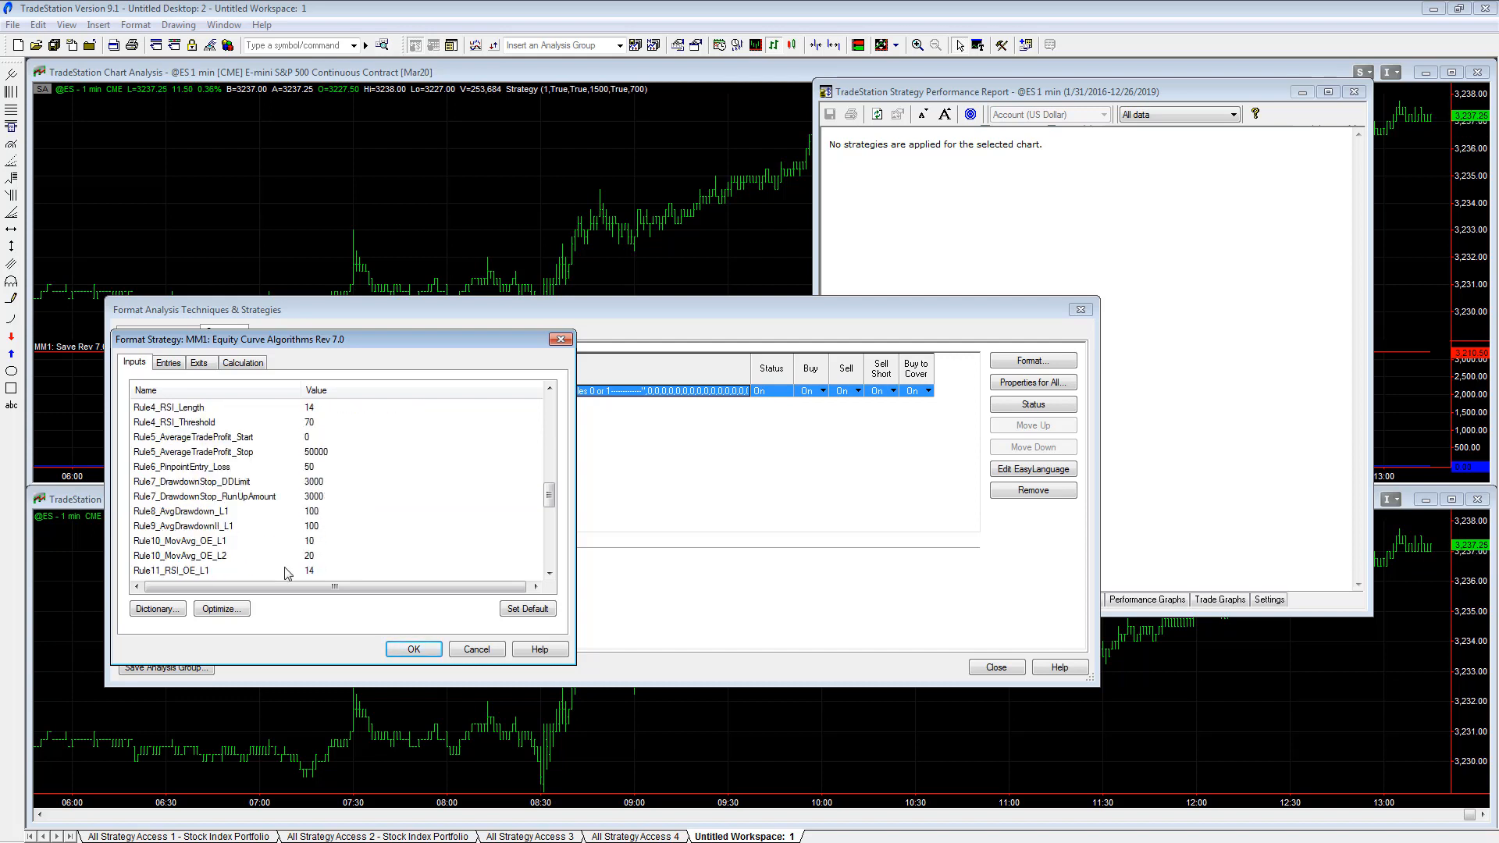
{"action": "left_click", "coordinate": [327, 469]}
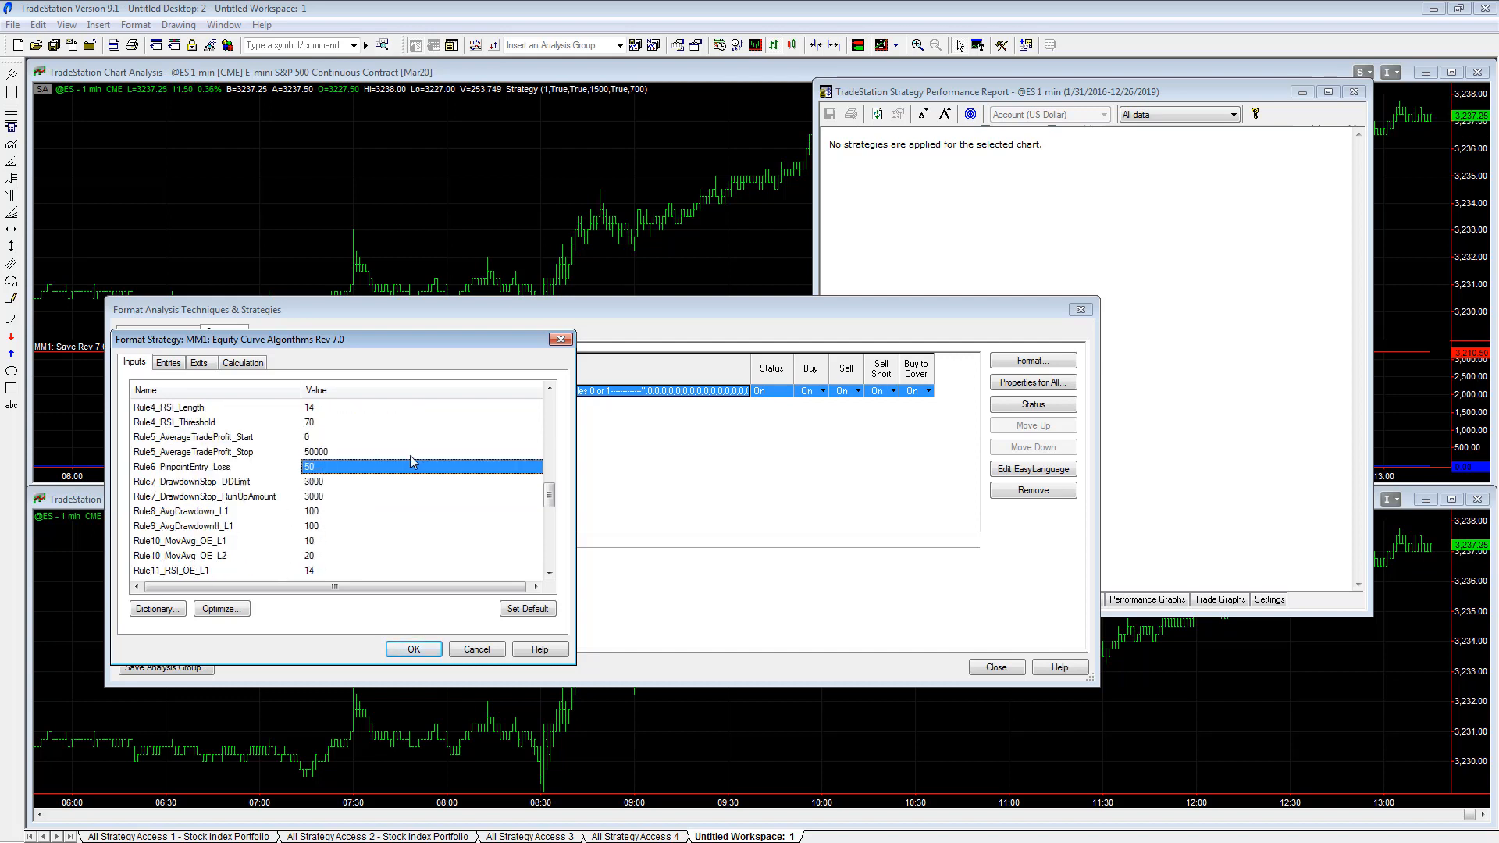
{"action": "scroll", "coordinate": [410, 467], "scroll_direction": "up", "scroll_amount": 5}
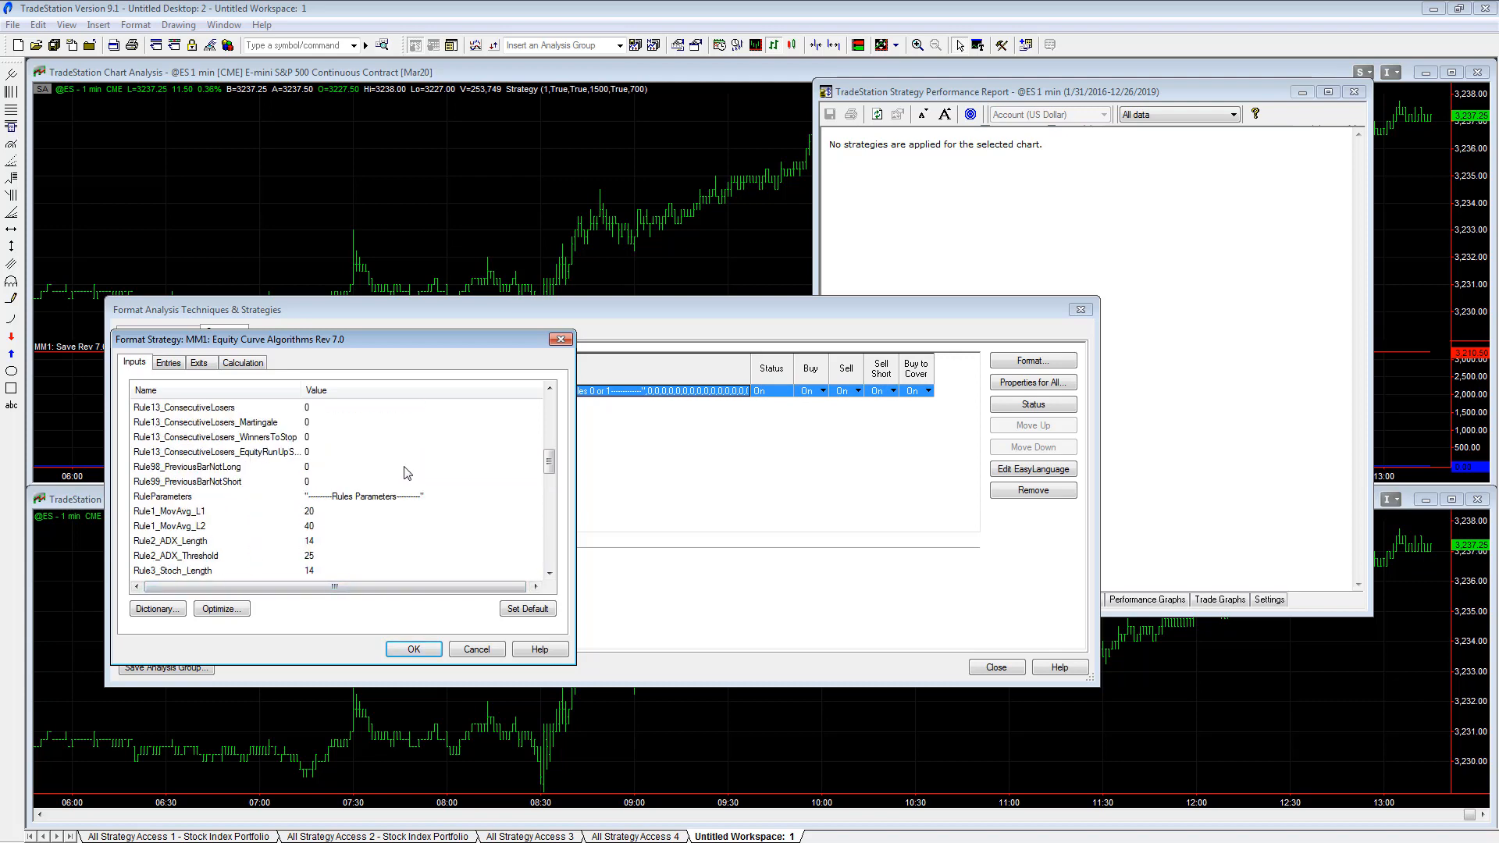
{"action": "scroll", "coordinate": [407, 480], "scroll_direction": "up", "scroll_amount": 3}
{"action": "scroll", "coordinate": [415, 480], "scroll_direction": "down", "scroll_amount": 8}
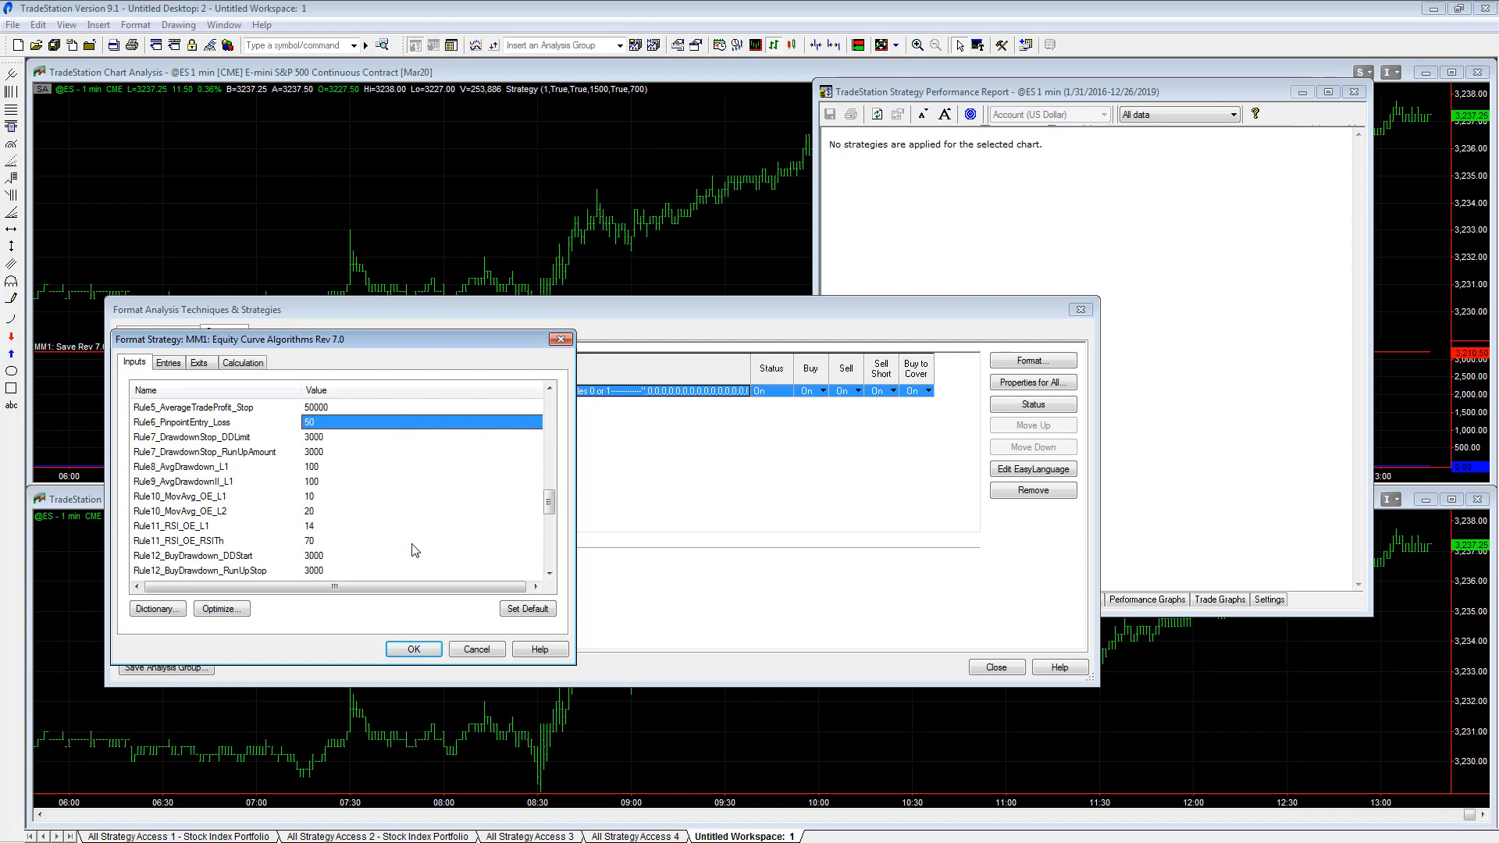
{"action": "scroll", "coordinate": [409, 546], "scroll_direction": "down", "scroll_amount": 2}
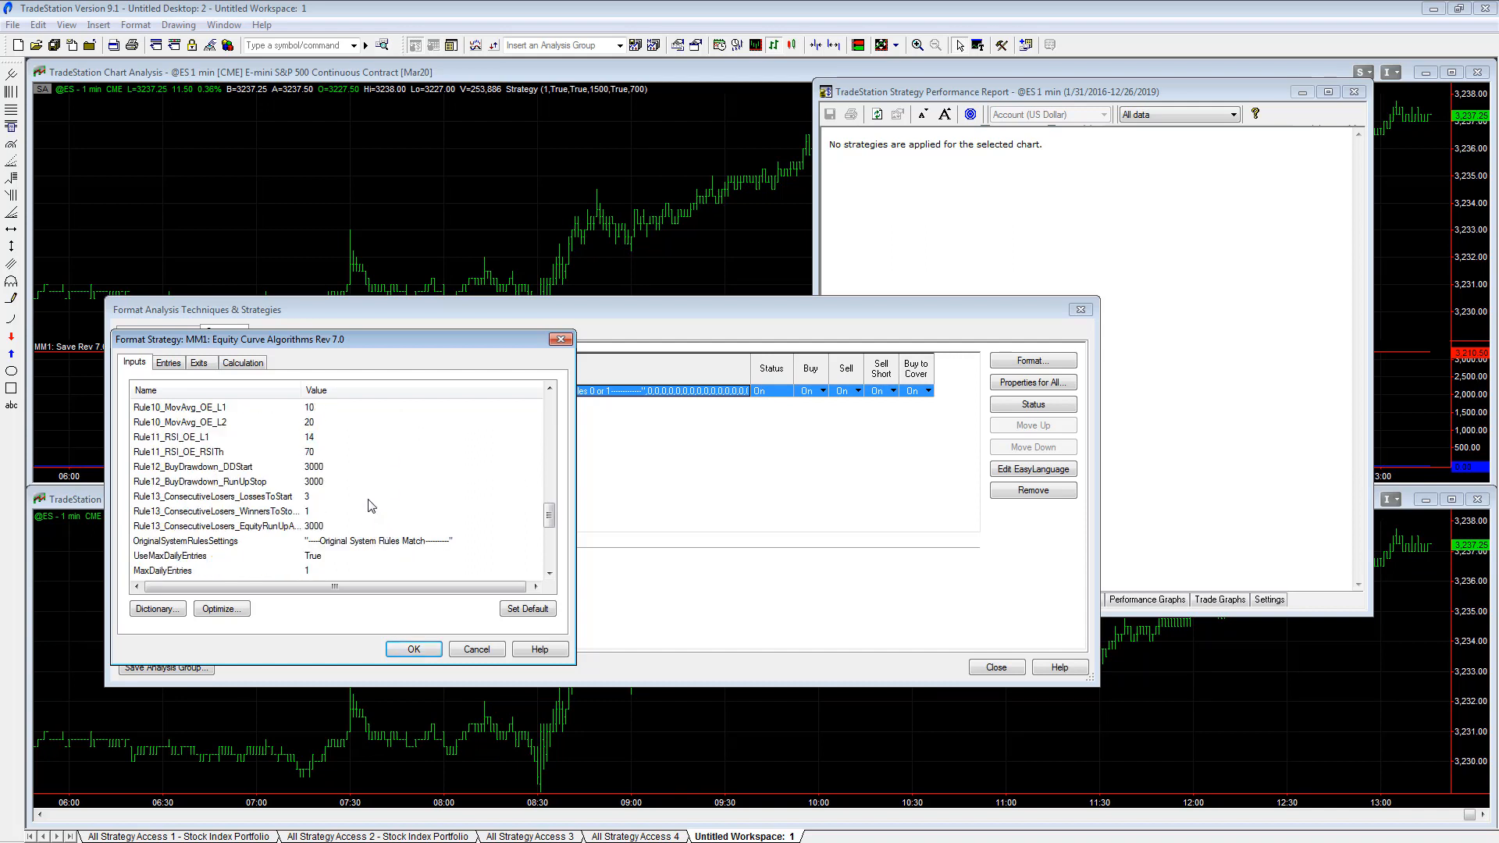
{"action": "scroll", "coordinate": [372, 506], "scroll_direction": "up", "scroll_amount": 1}
{"action": "scroll", "coordinate": [345, 467], "scroll_direction": "up", "scroll_amount": 1}
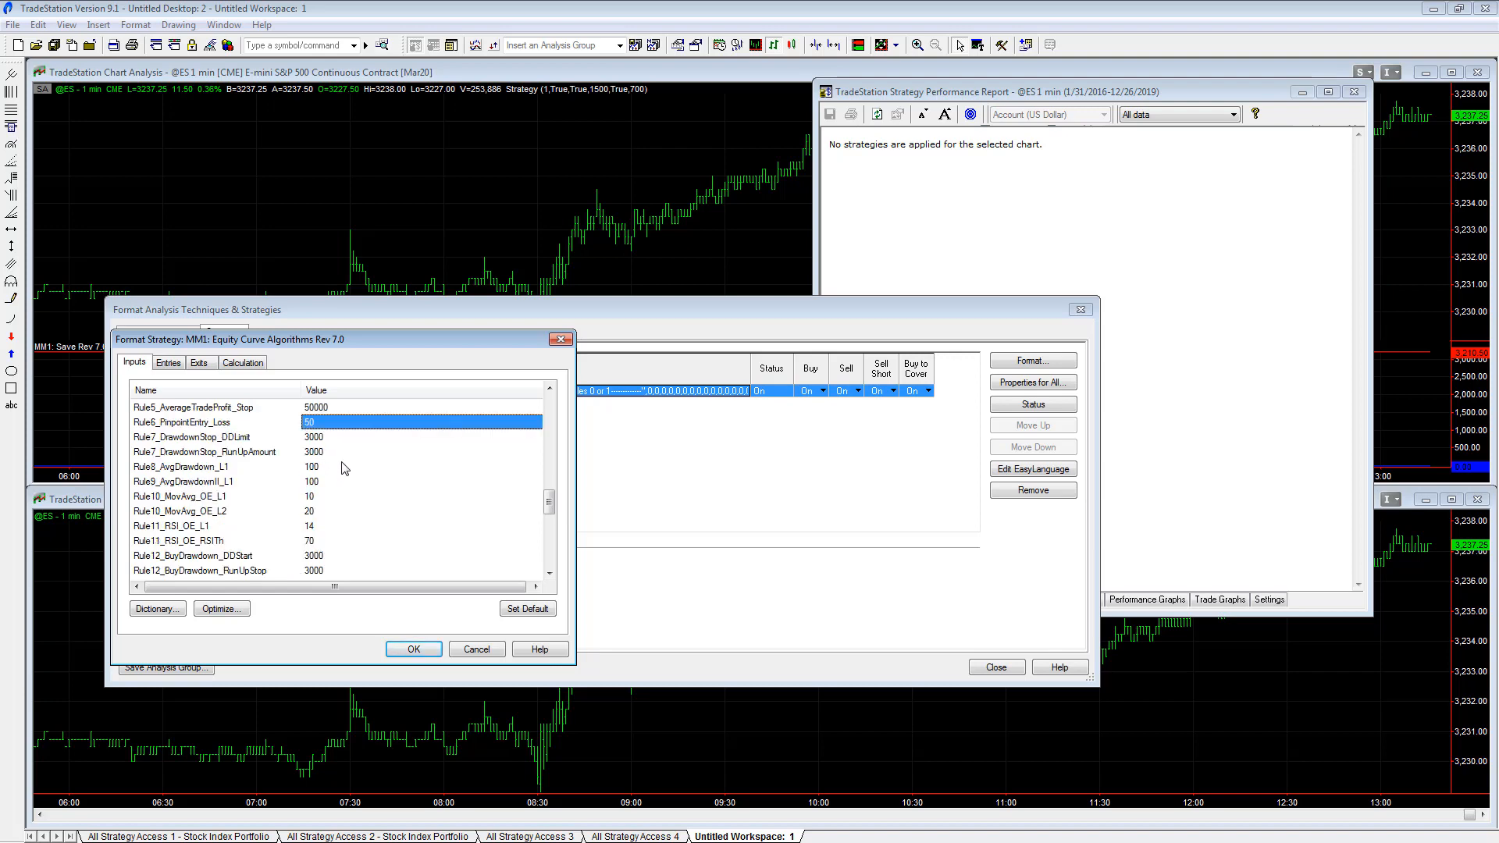
{"action": "scroll", "coordinate": [411, 460], "scroll_direction": "down", "scroll_amount": 3}
{"action": "scroll", "coordinate": [414, 453], "scroll_direction": "up", "scroll_amount": 4}
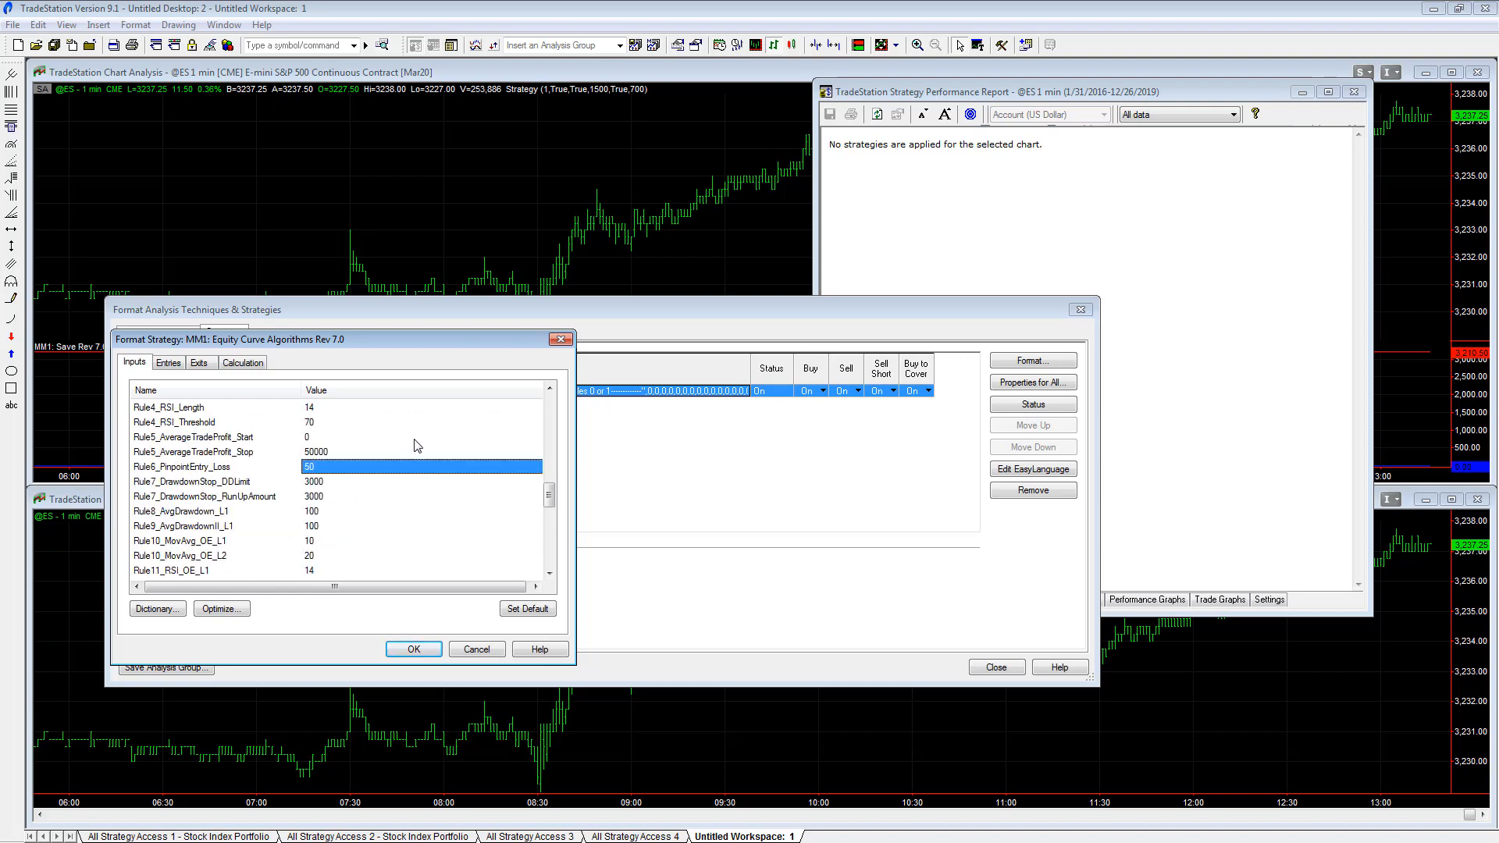
{"action": "type", "text": "25"}
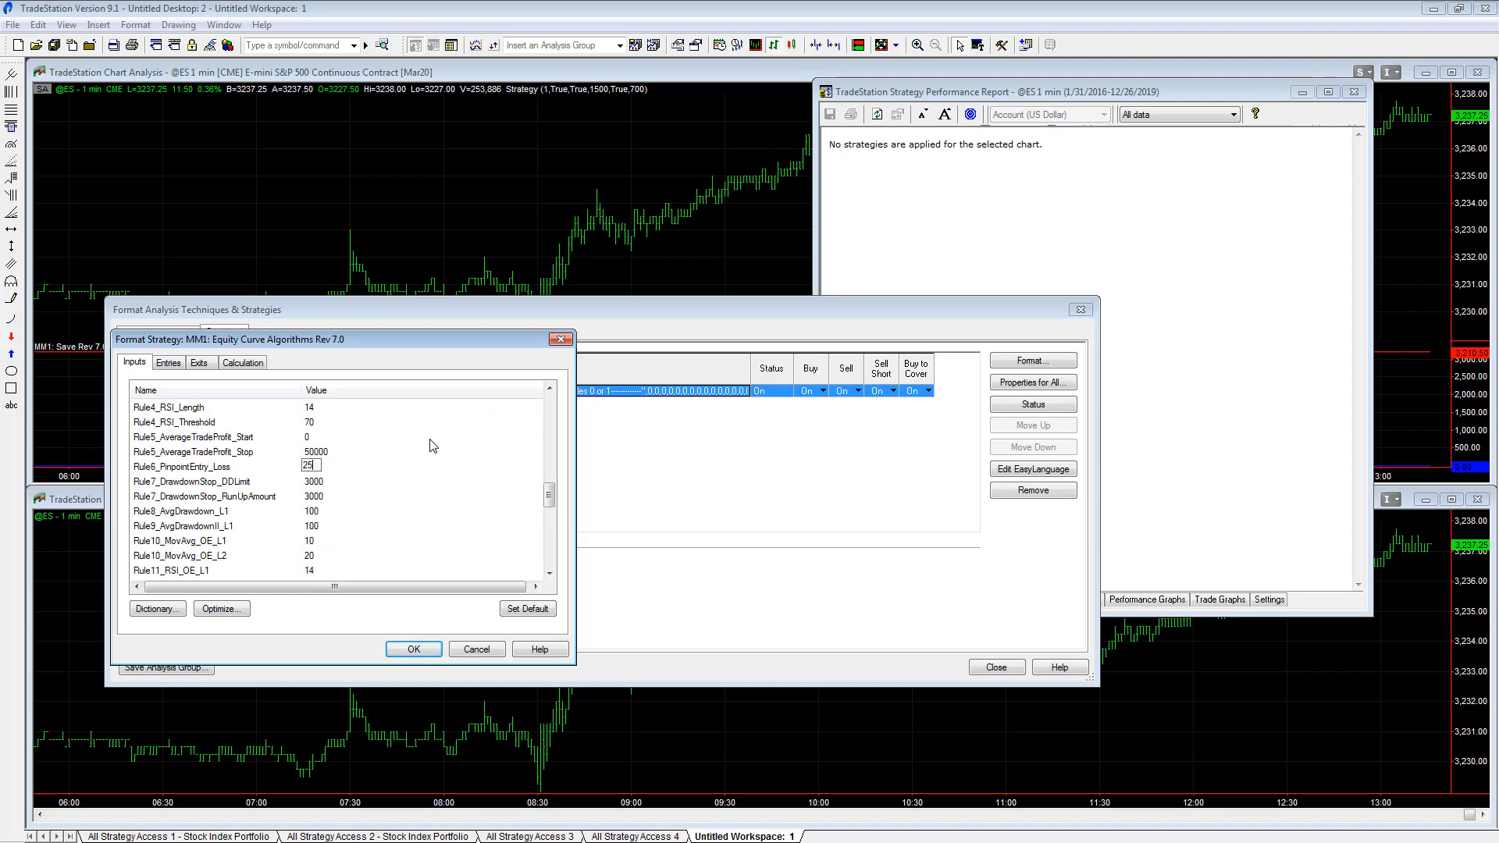
{"action": "left_click", "coordinate": [441, 453]}
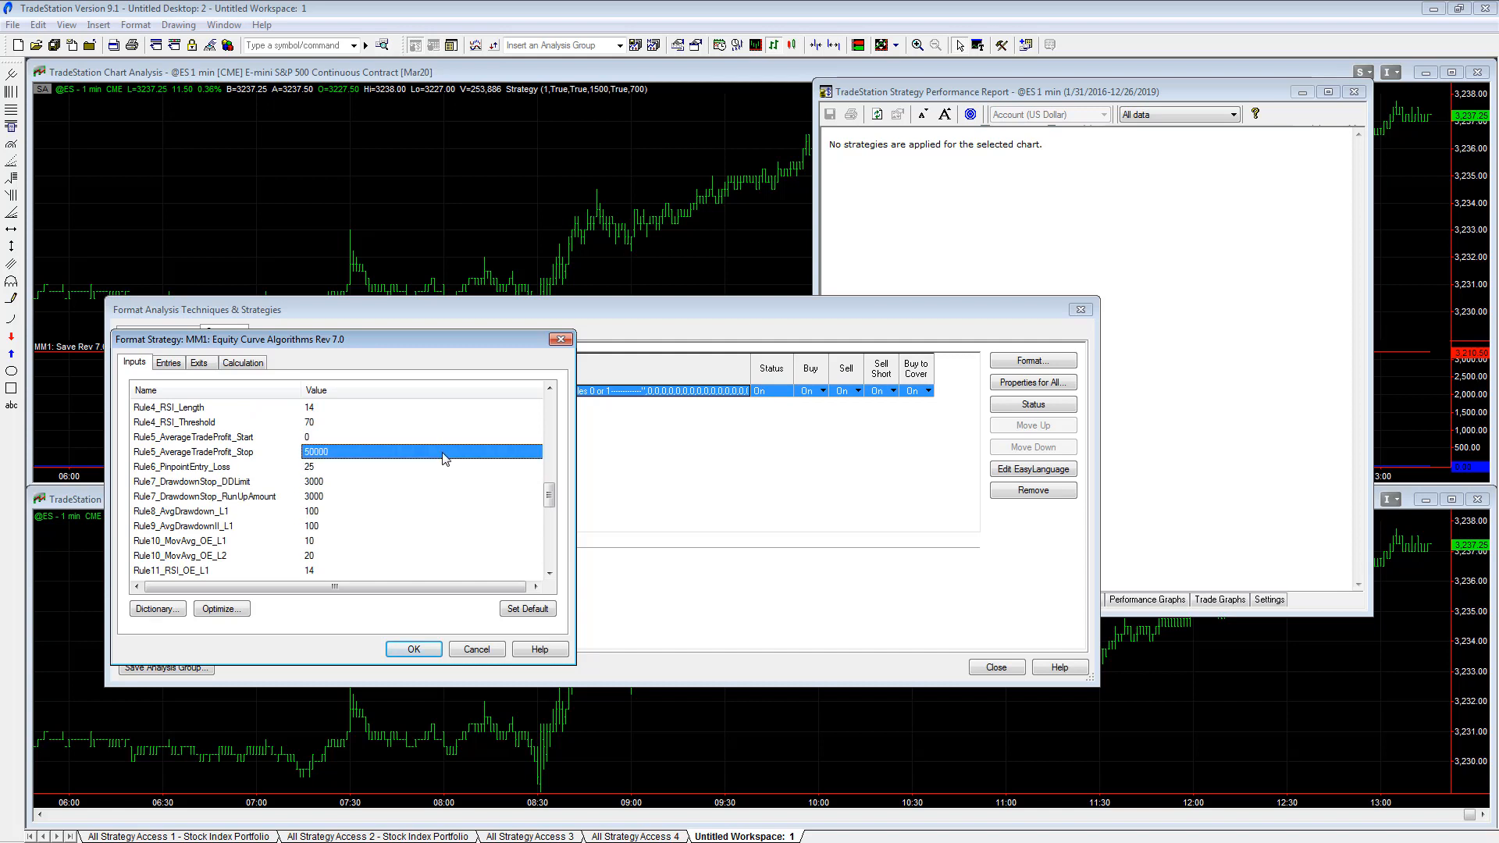
Step: Set the second average drawdown rule's length parameter, Rule9_AvgDrawdownII_L1, to 10
{"action": "left_click", "coordinate": [349, 530]}
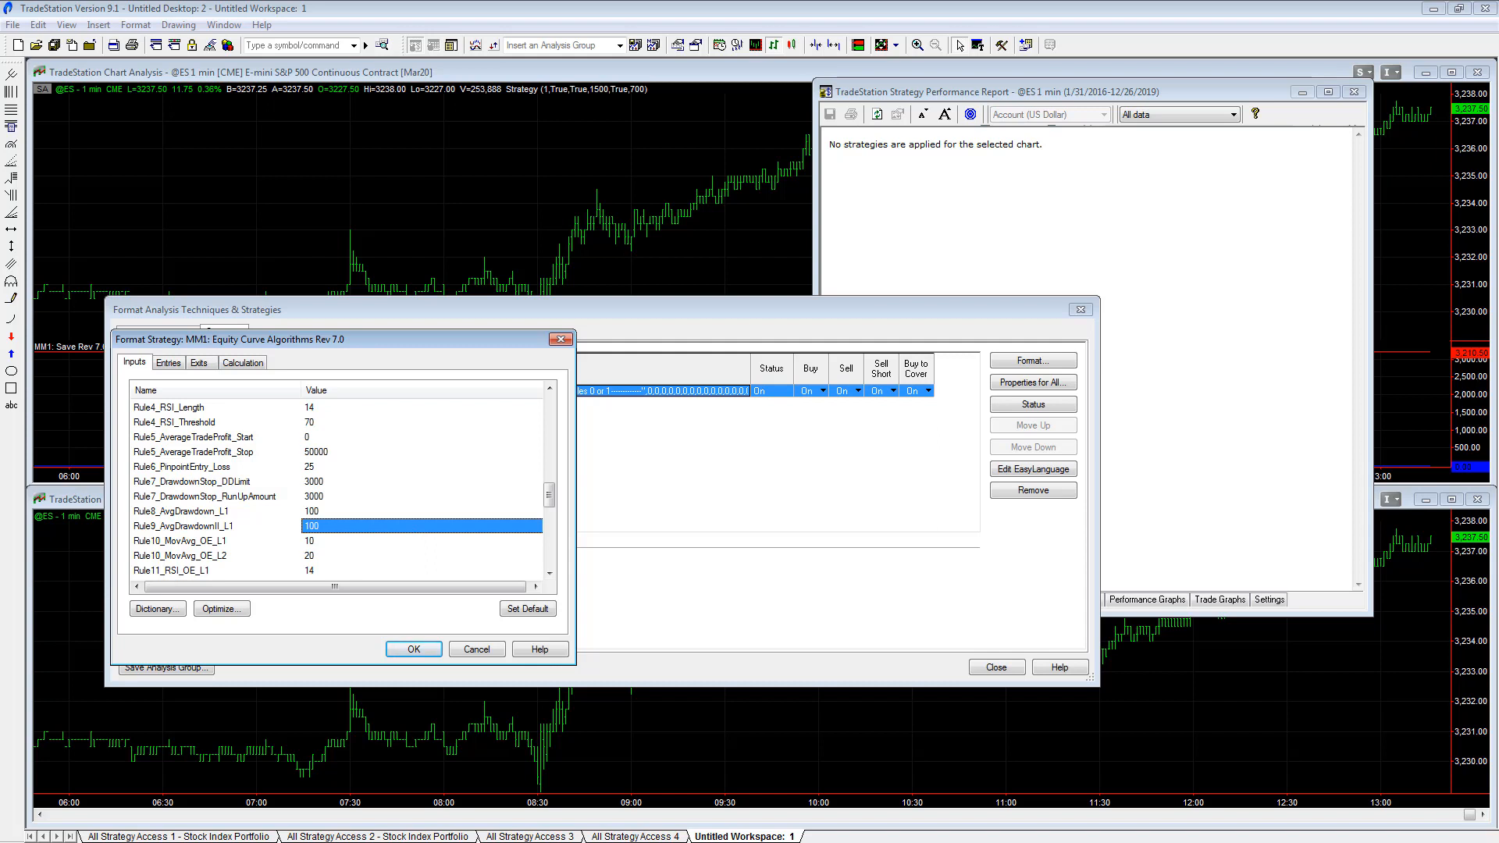
{"action": "type", "text": "1"}
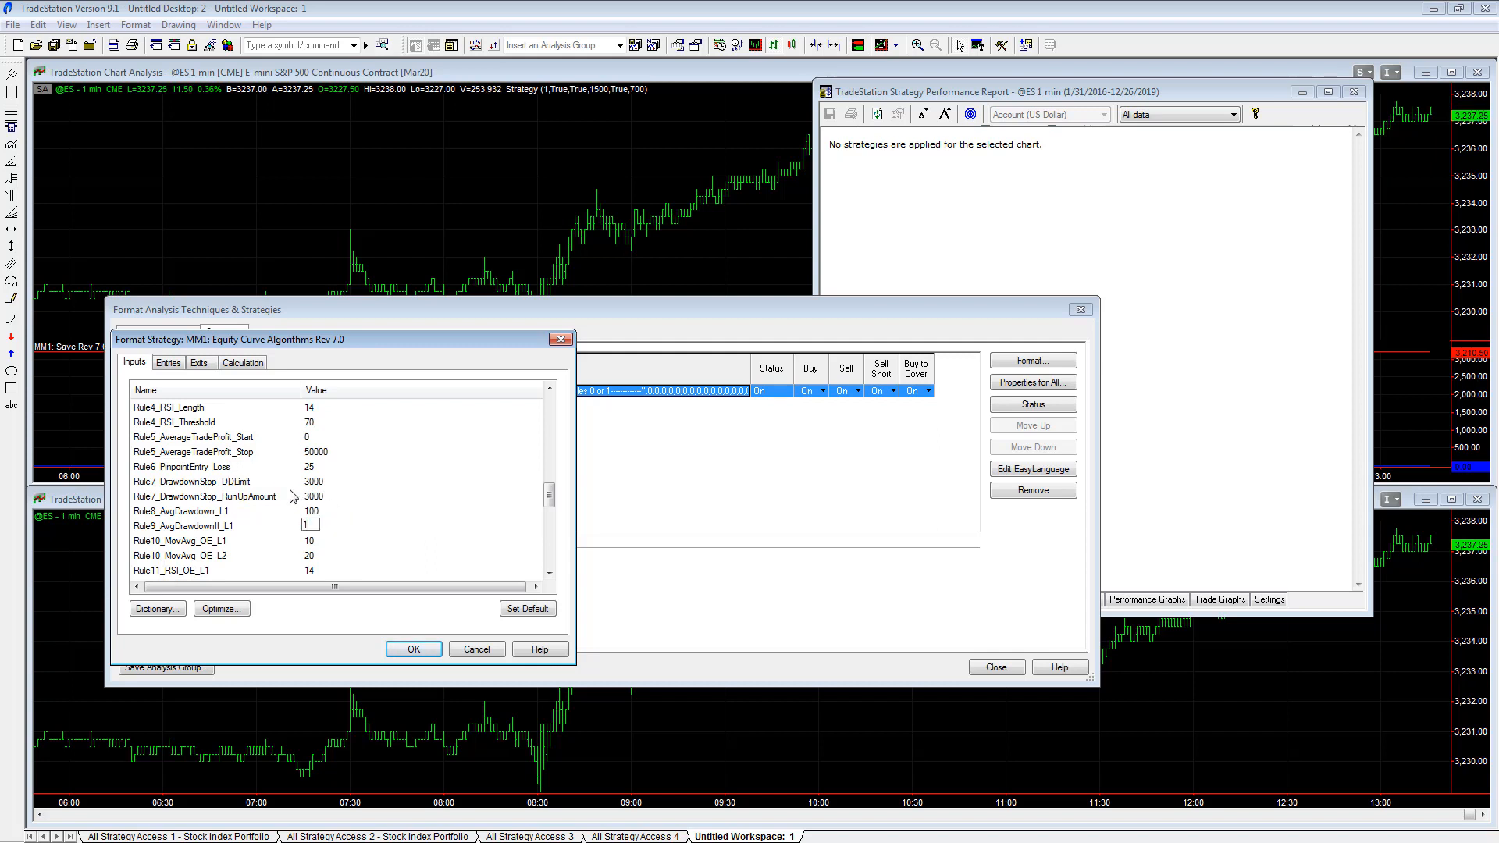
{"action": "type", "text": "0"}
{"action": "left_click", "coordinate": [391, 528]}
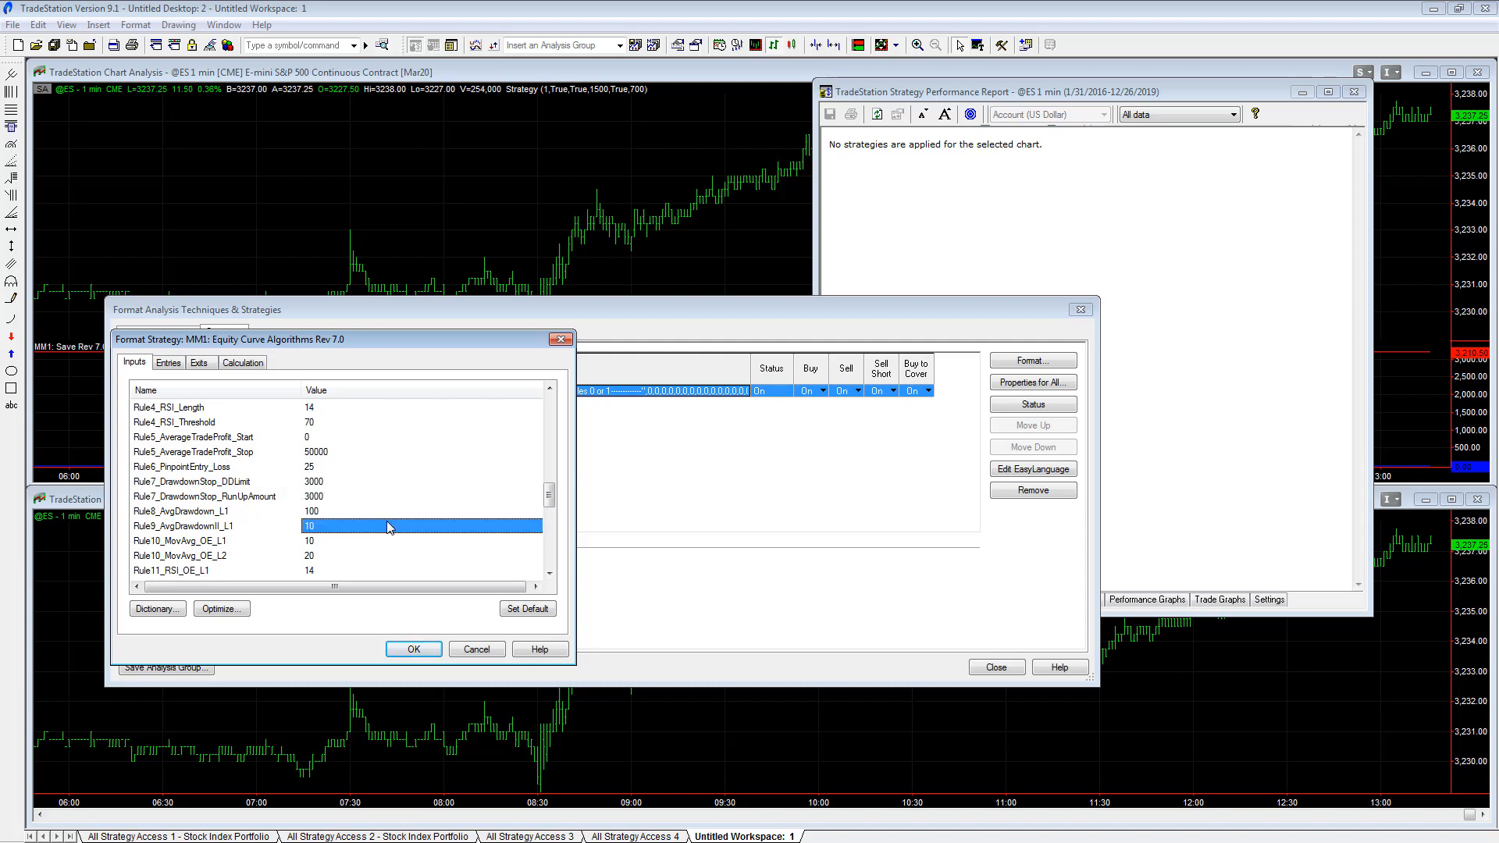
{"action": "scroll", "coordinate": [391, 527], "scroll_direction": "down", "scroll_amount": 1}
{"action": "left_click", "coordinate": [393, 527]}
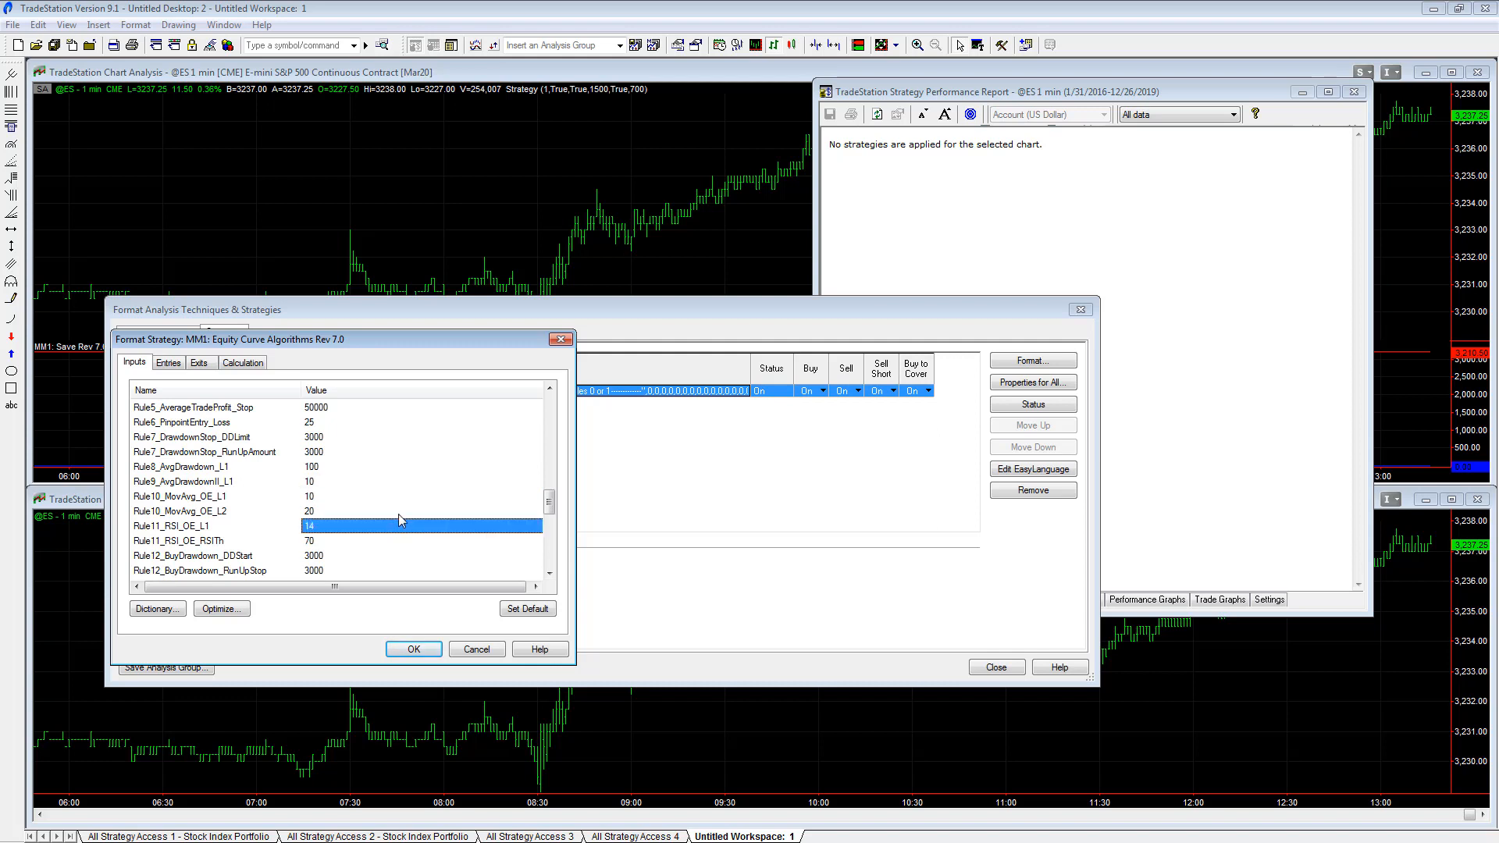
Step: Turn off the entry time restriction in the original system settings by setting UseEntryTime to False
{"action": "scroll", "coordinate": [399, 508], "scroll_direction": "down", "scroll_amount": 2}
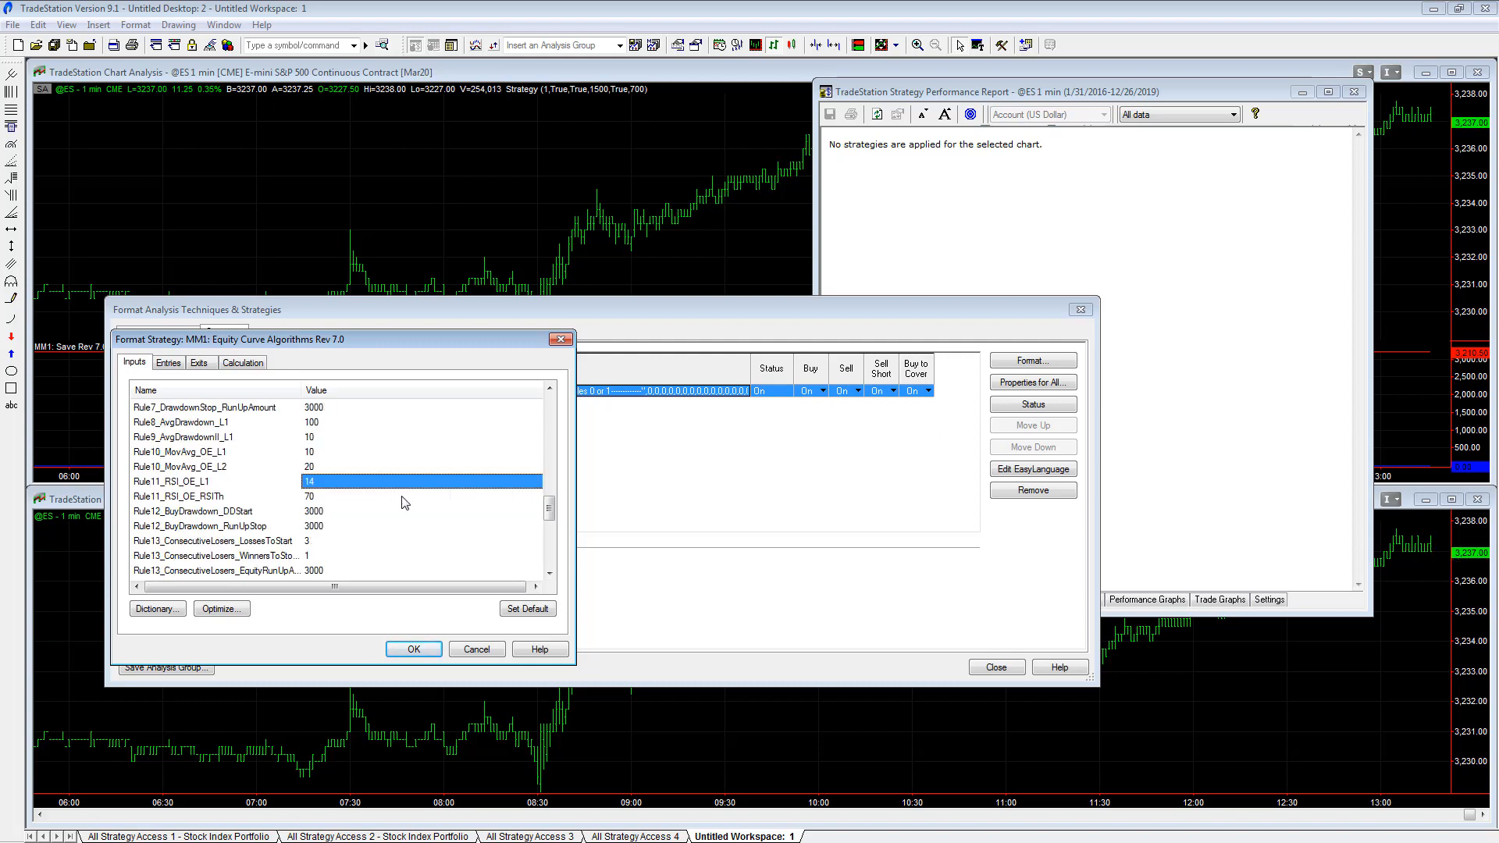
{"action": "scroll", "coordinate": [401, 504], "scroll_direction": "down", "scroll_amount": 1}
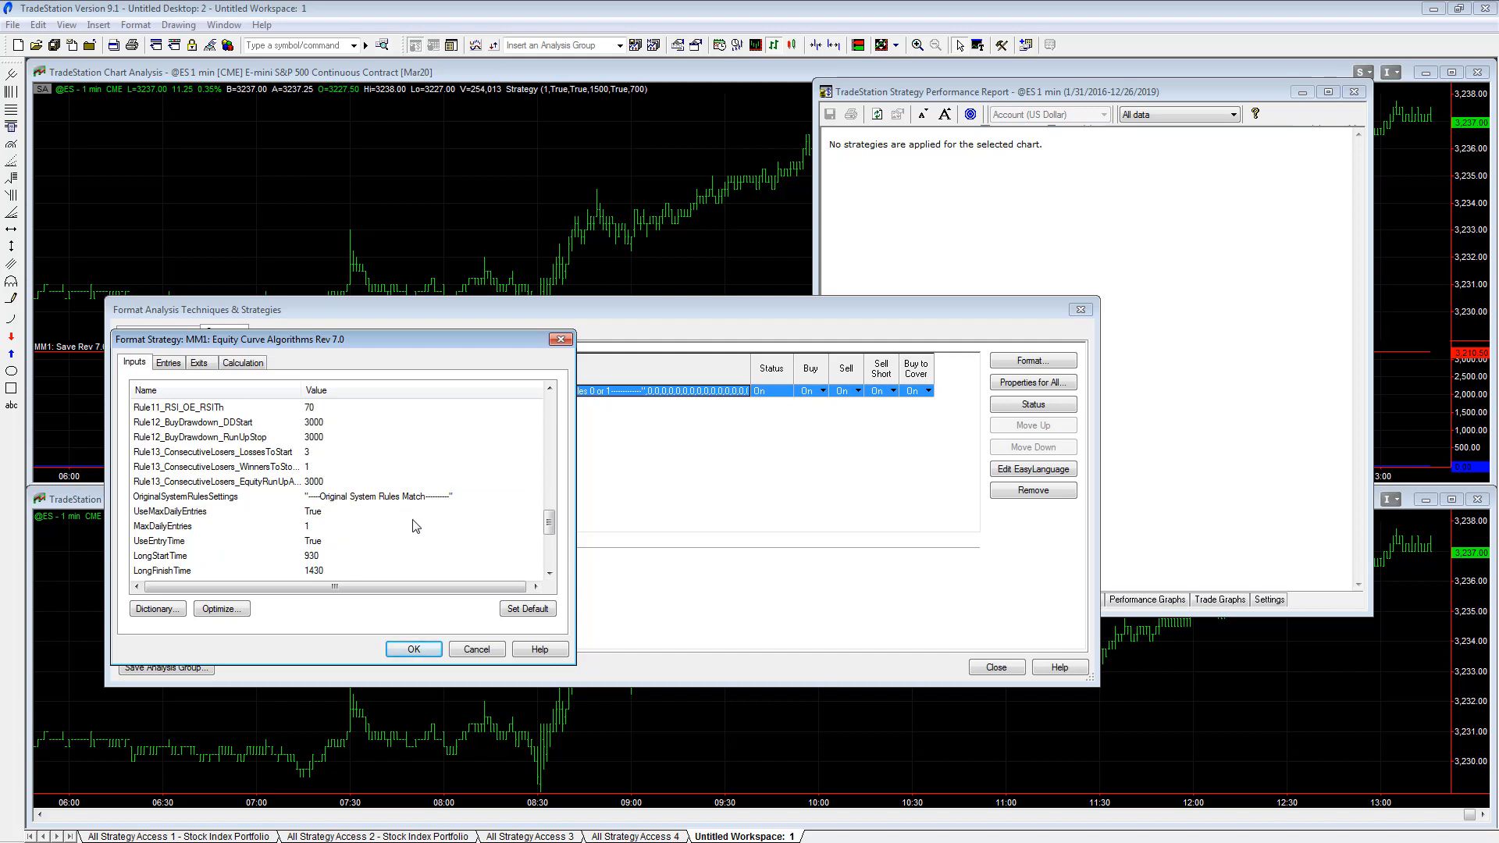
{"action": "left_click", "coordinate": [339, 540]}
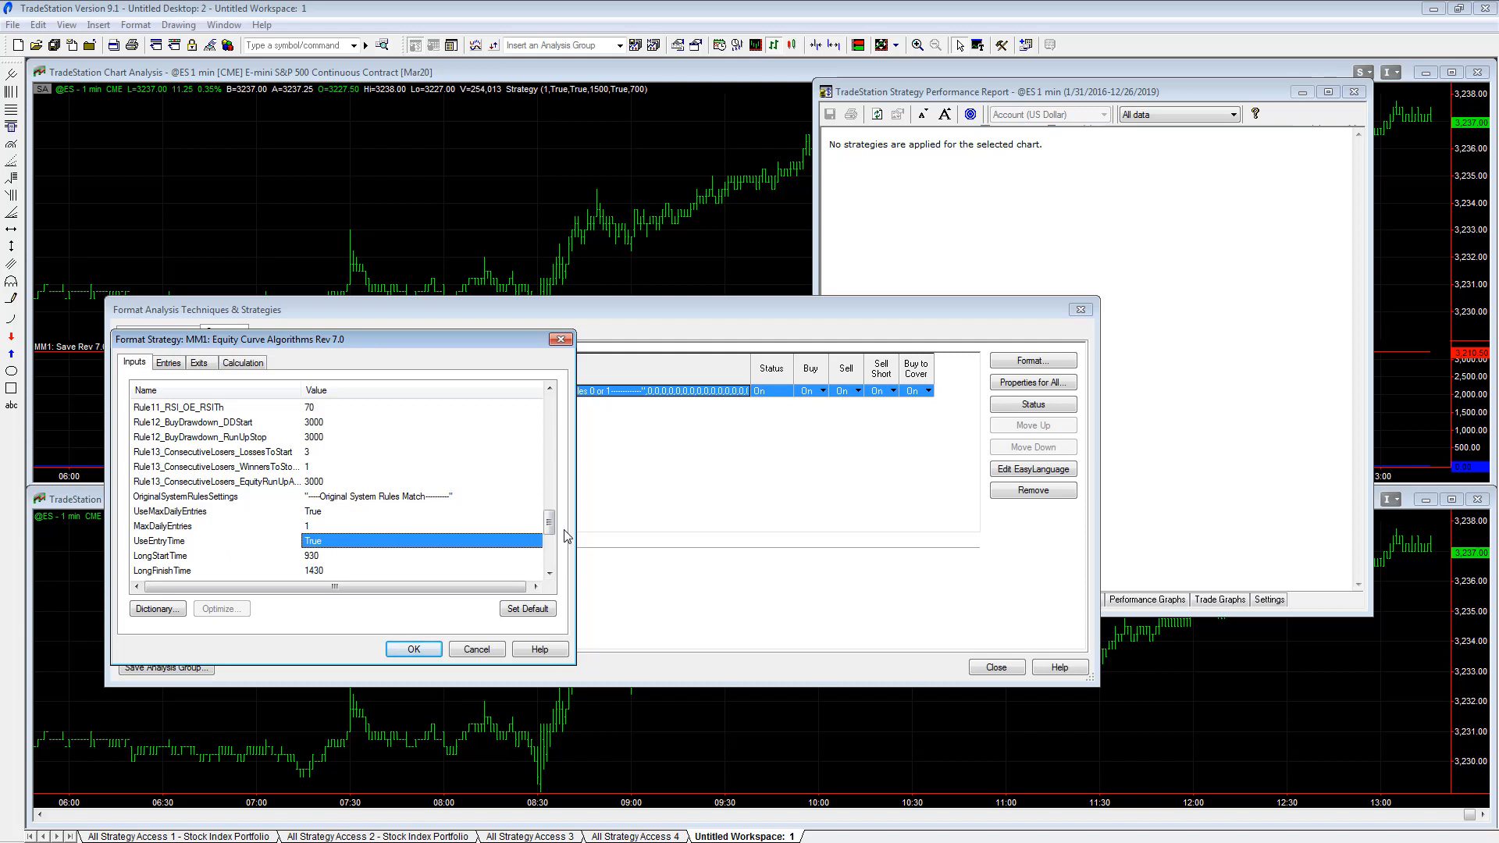
{"action": "type", "text": "False"}
{"action": "key", "text": "Return"}
Step: Turn off the timed exit in the original system settings by setting UseExitTime to False
{"action": "scroll", "coordinate": [383, 497], "scroll_direction": "down", "scroll_amount": 2}
{"action": "left_click", "coordinate": [342, 527]}
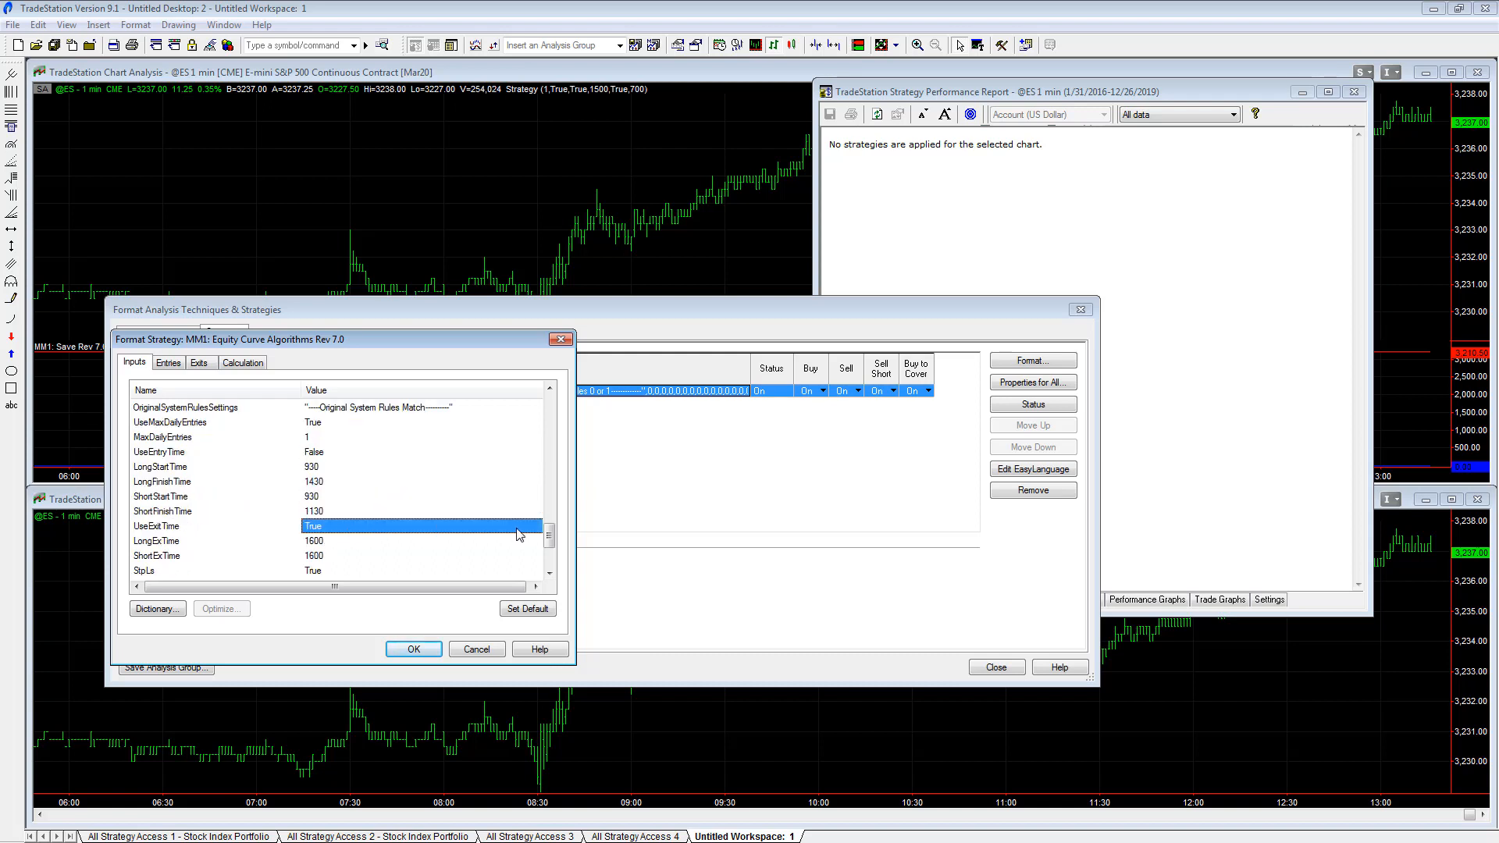
{"action": "type", "text": "False"}
{"action": "key", "text": "Return"}
Step: Set the stop loss amount input, StpLsAmt, to 1500
{"action": "scroll", "coordinate": [388, 503], "scroll_direction": "down", "scroll_amount": 1}
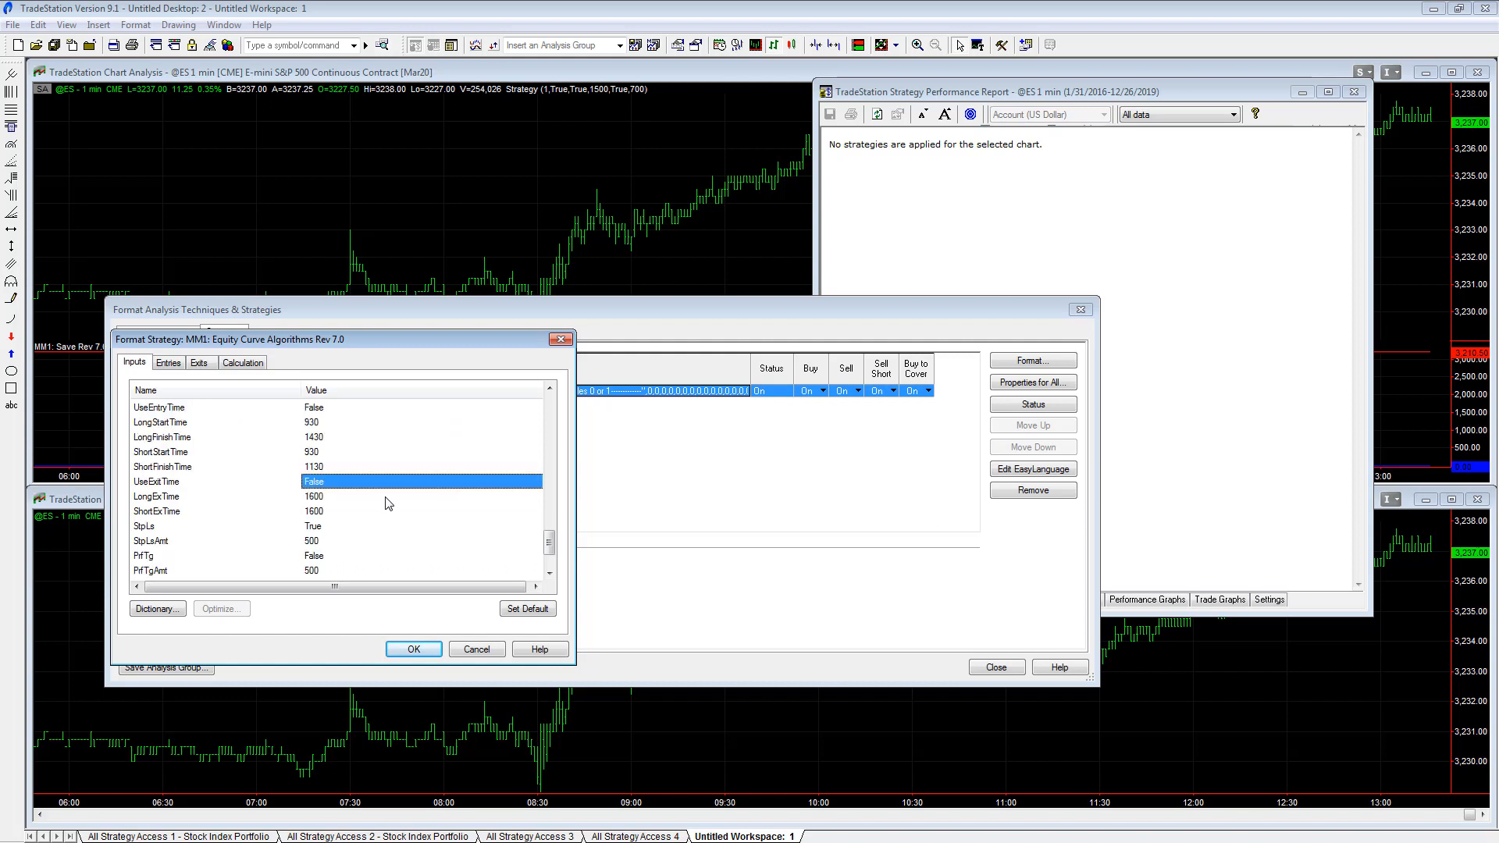
{"action": "scroll", "coordinate": [385, 507], "scroll_direction": "down", "scroll_amount": 1}
{"action": "left_click", "coordinate": [335, 484]}
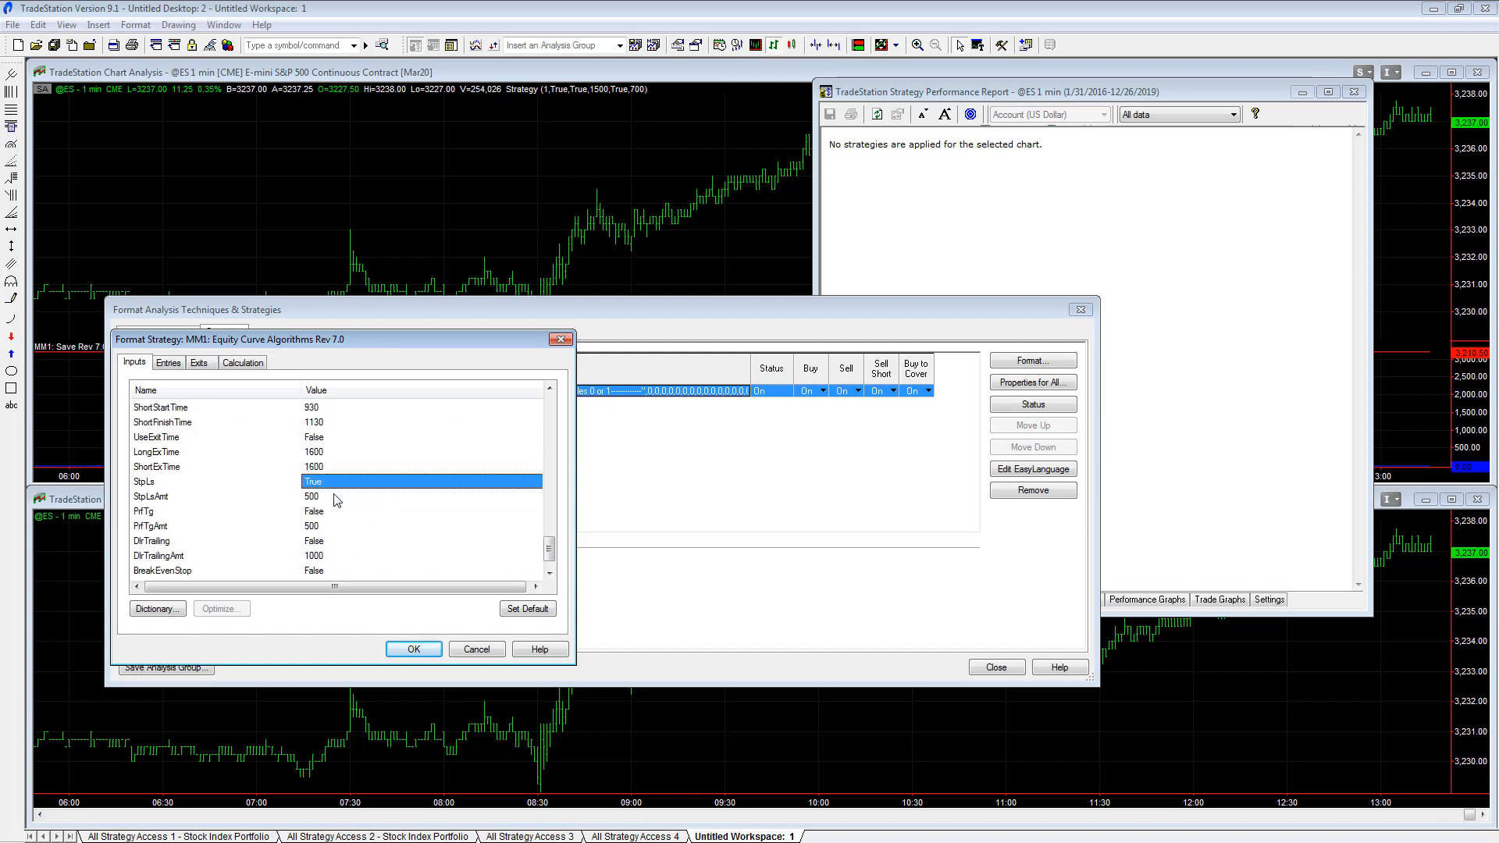
{"action": "left_click", "coordinate": [336, 498]}
{"action": "type", "text": "15"}
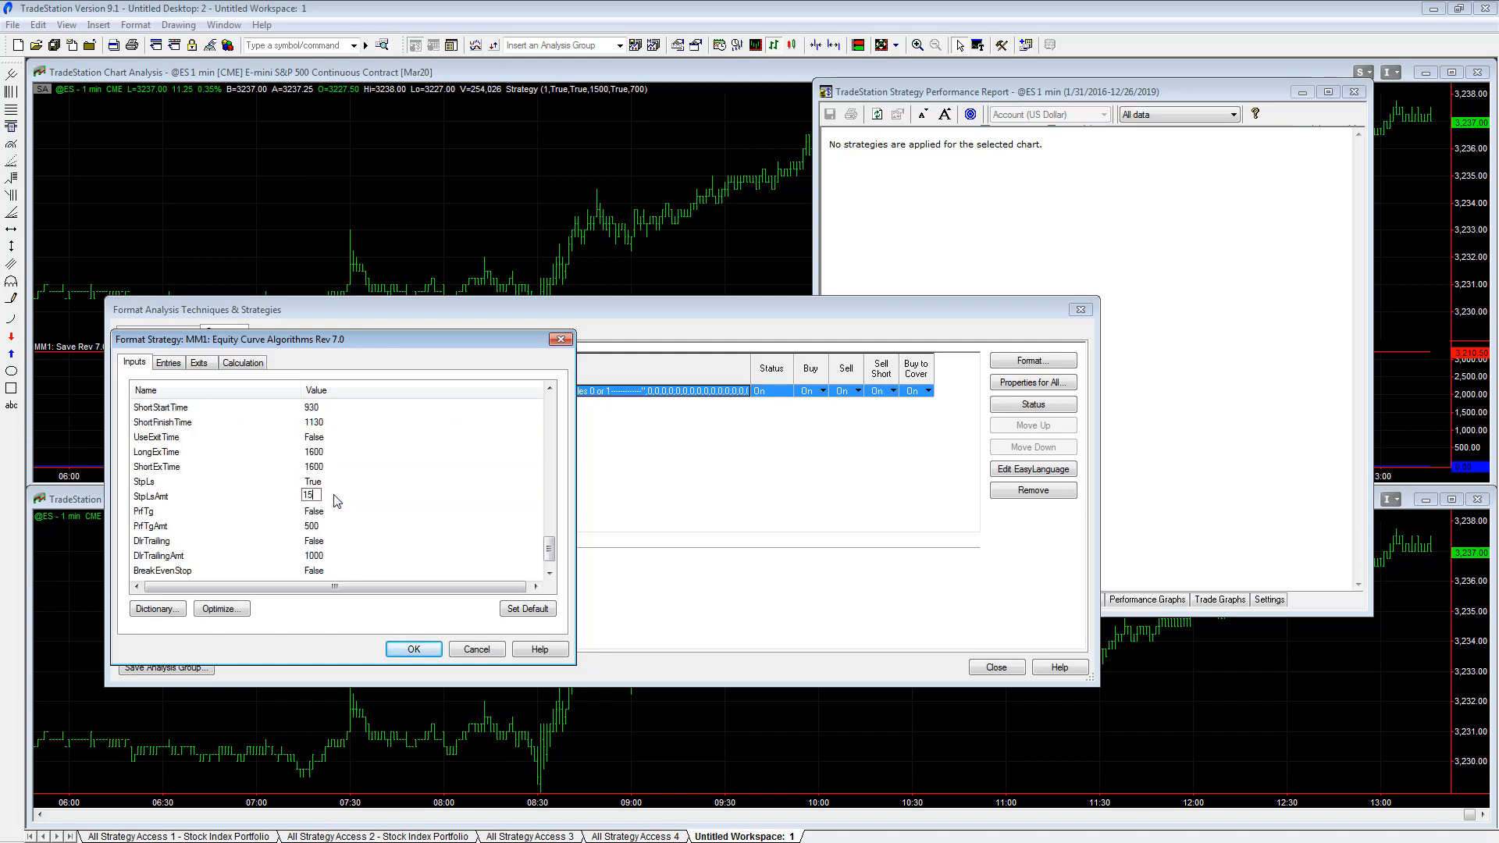
{"action": "type", "text": "00"}
{"action": "key", "text": "Return"}
Step: Enable the profit target by setting PrfTg to True, and set its amount, PrfTgAmt, to 700
{"action": "left_click", "coordinate": [359, 543]}
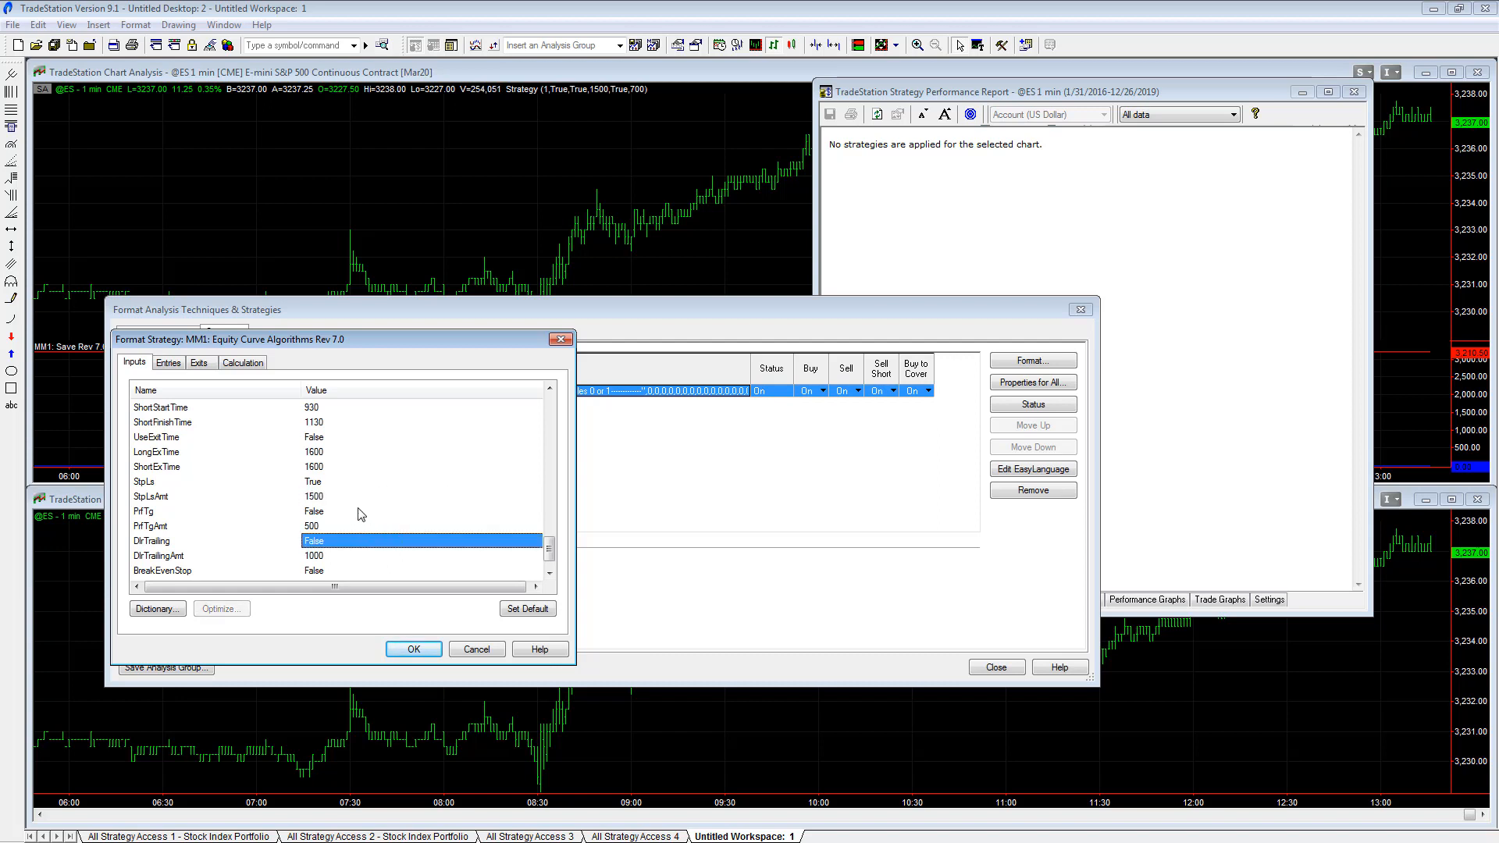
{"action": "left_click", "coordinate": [361, 512]}
{"action": "type", "text": "Tr"}
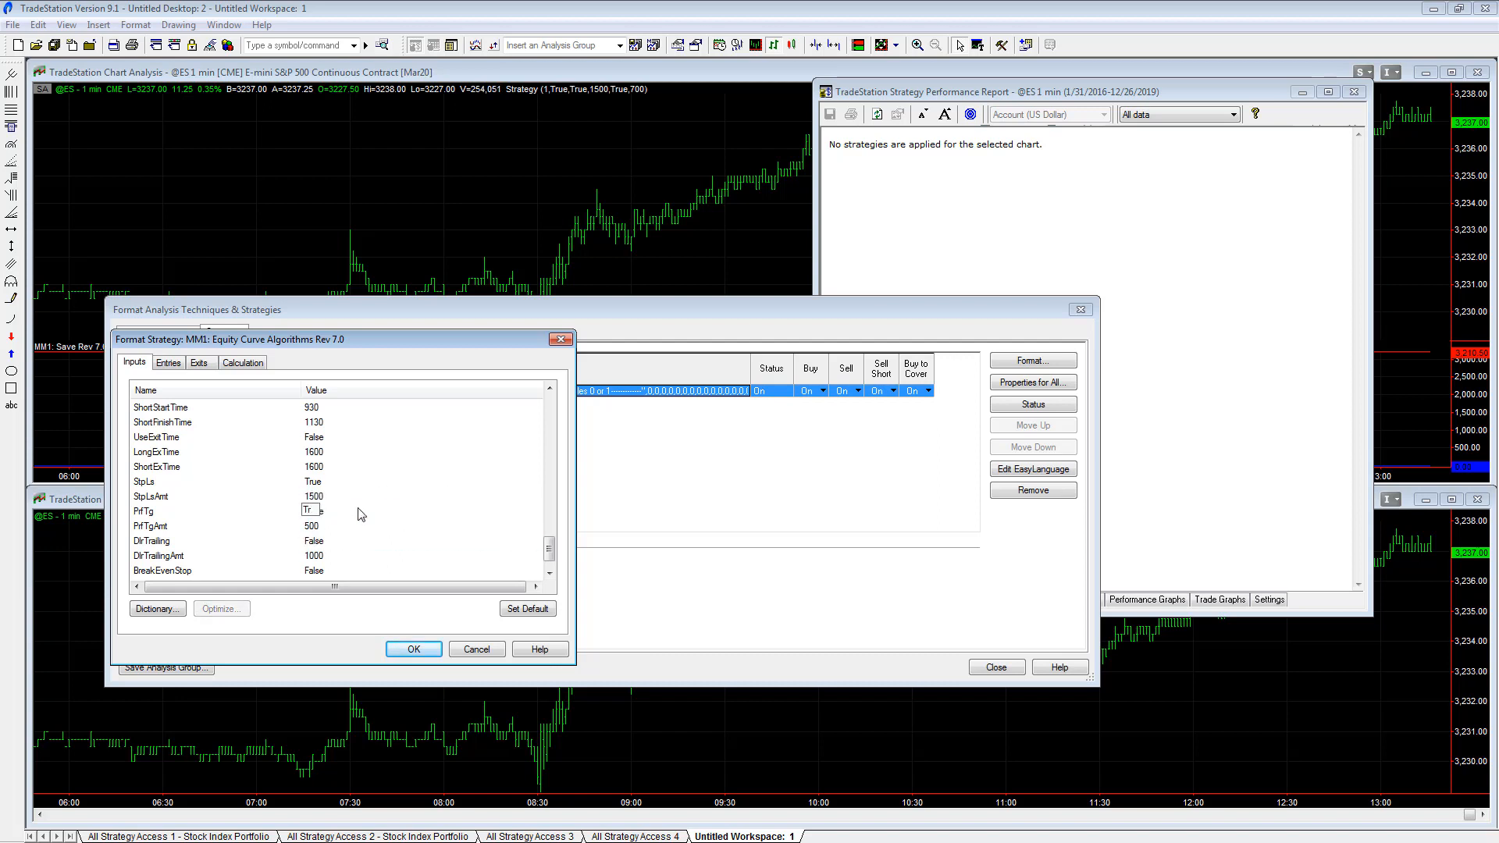
{"action": "type", "text": "ue"}
{"action": "left_click", "coordinate": [353, 524]}
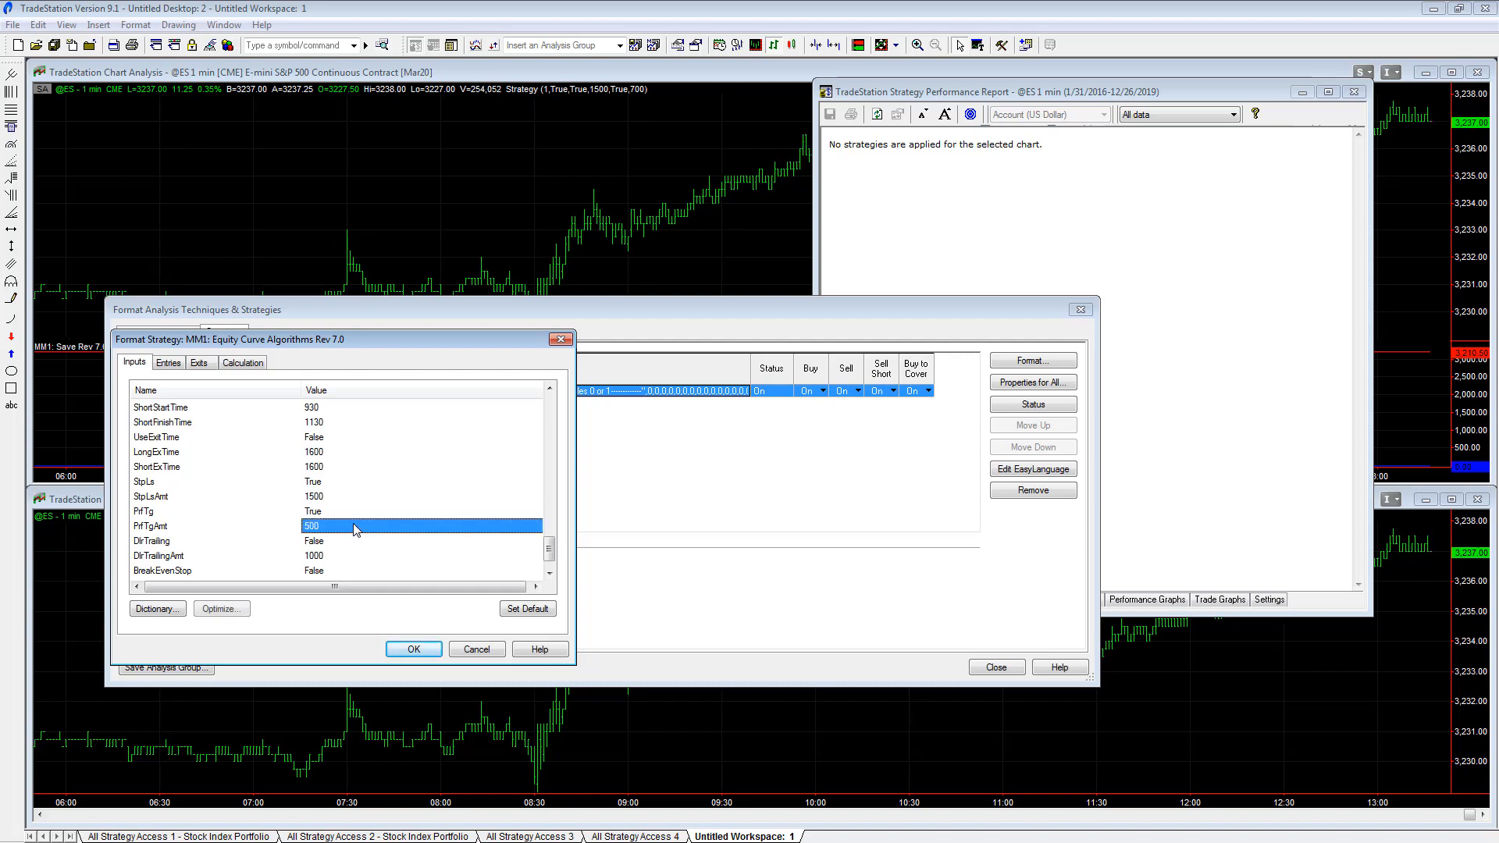
{"action": "type", "text": "700"}
{"action": "left_click", "coordinate": [373, 531]}
{"action": "left_click", "coordinate": [380, 534]}
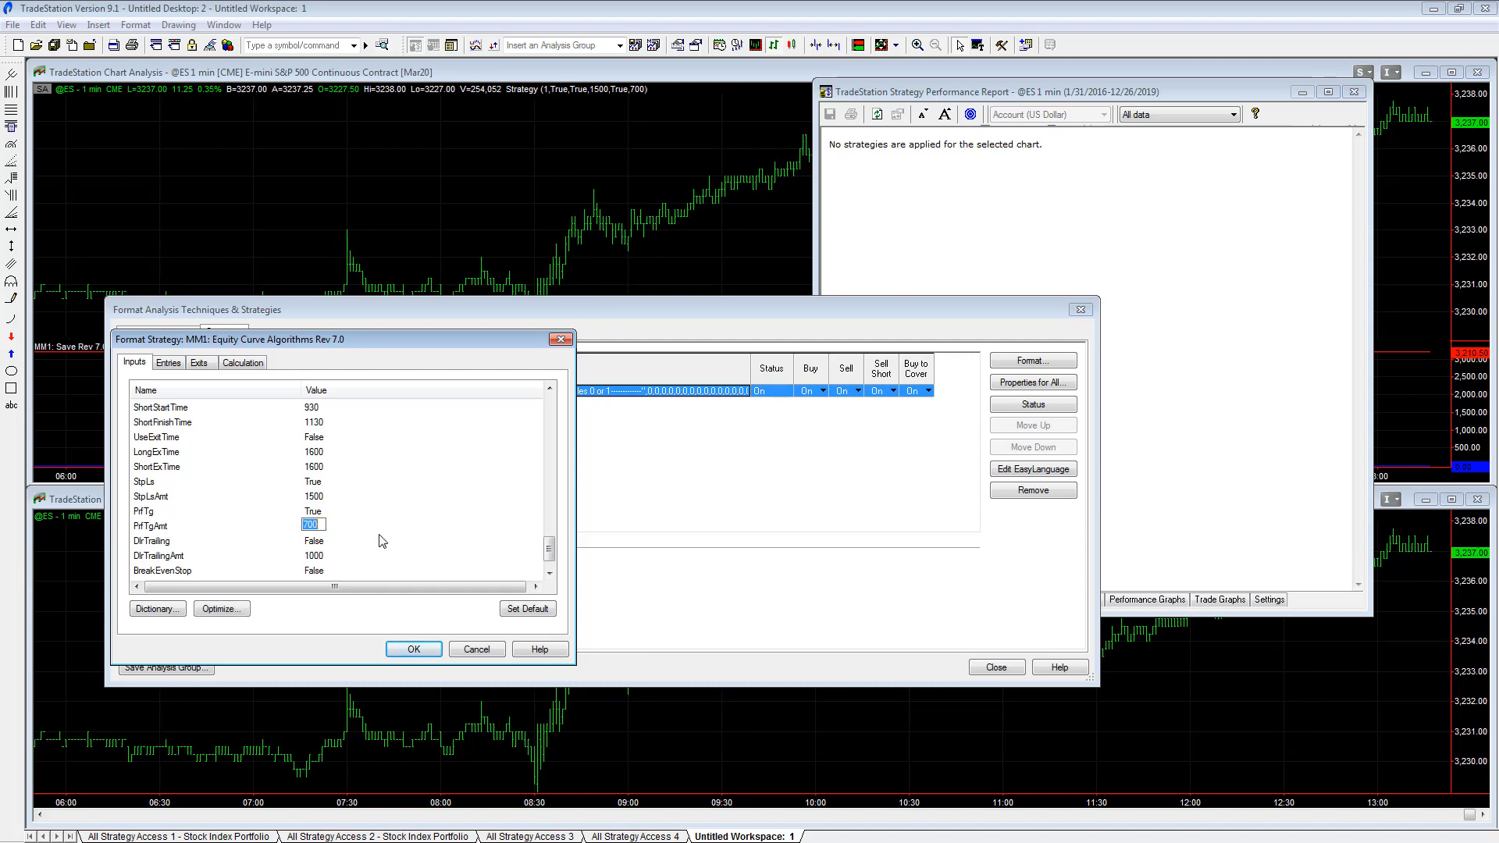
{"action": "left_click", "coordinate": [443, 542]}
Step: Review the original system match inputs, including SyncExitWithMaster, the stop loss and profit target amounts, and the entry and exit times
{"action": "scroll", "coordinate": [443, 541], "scroll_direction": "down", "scroll_amount": 1}
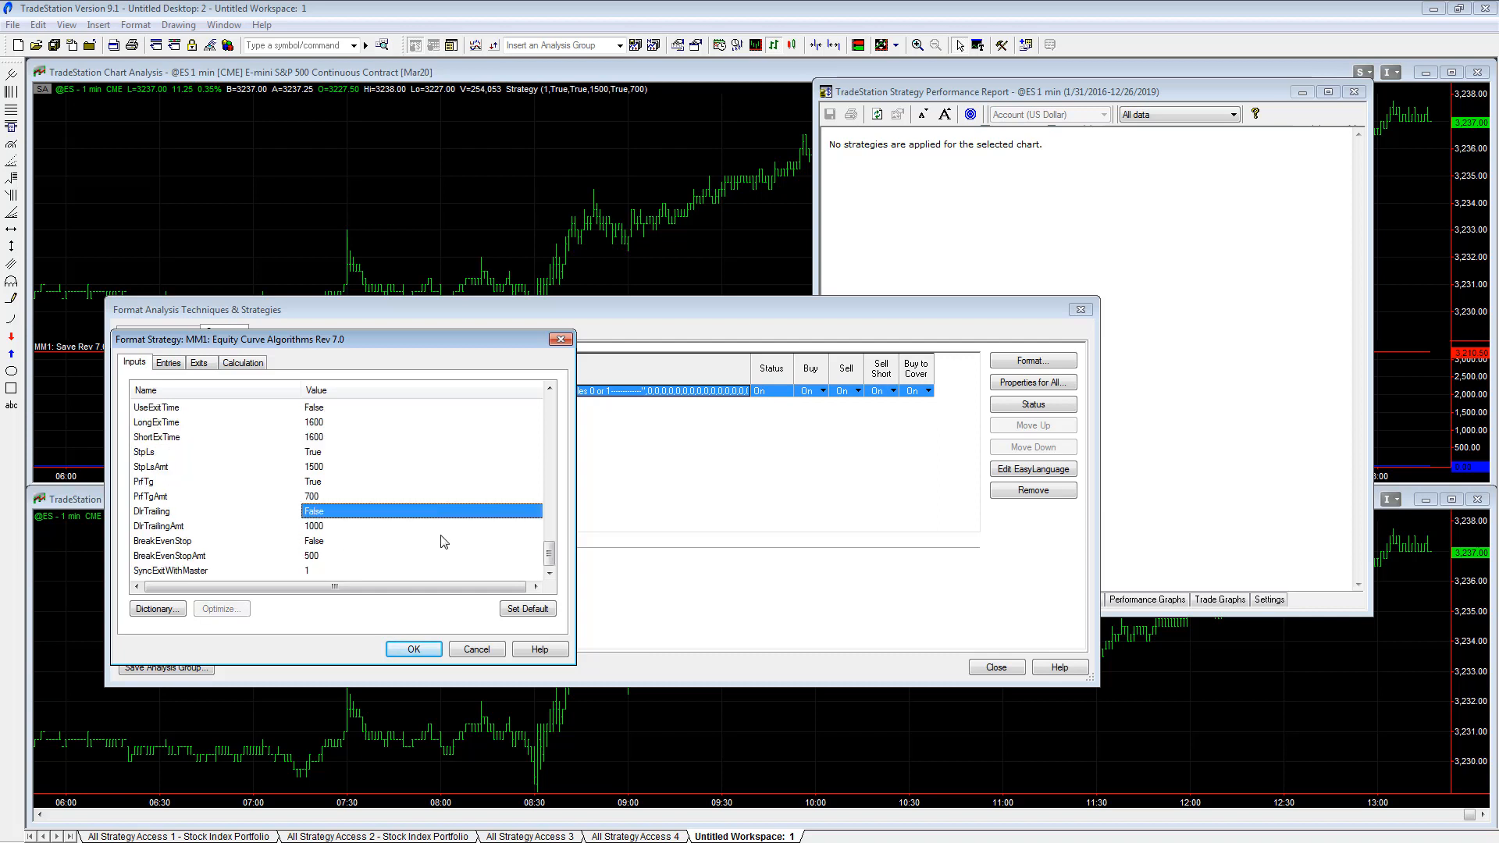
{"action": "left_click", "coordinate": [341, 571]}
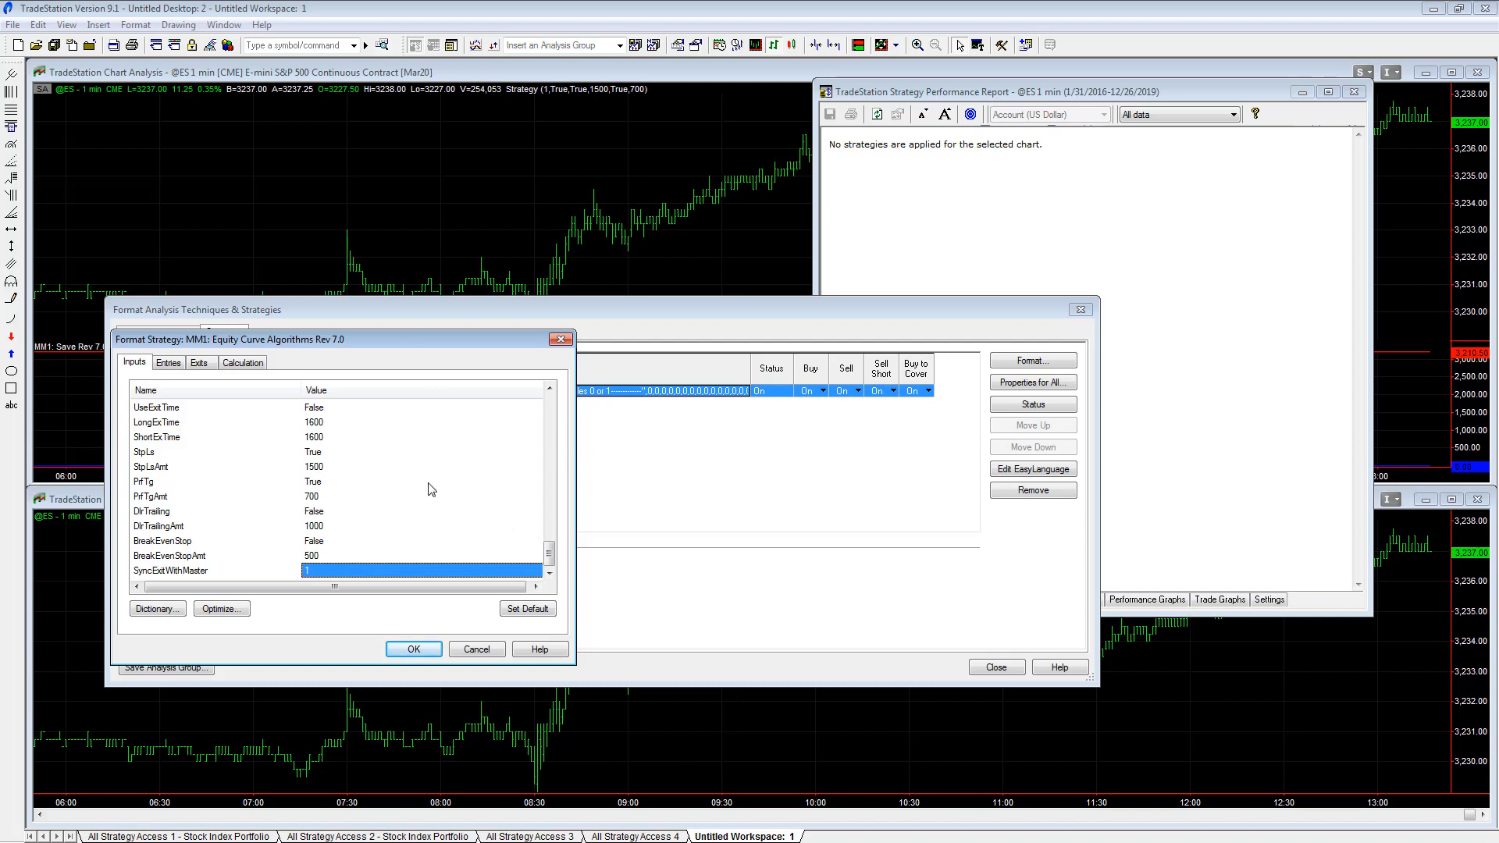
{"action": "left_click", "coordinate": [344, 496]}
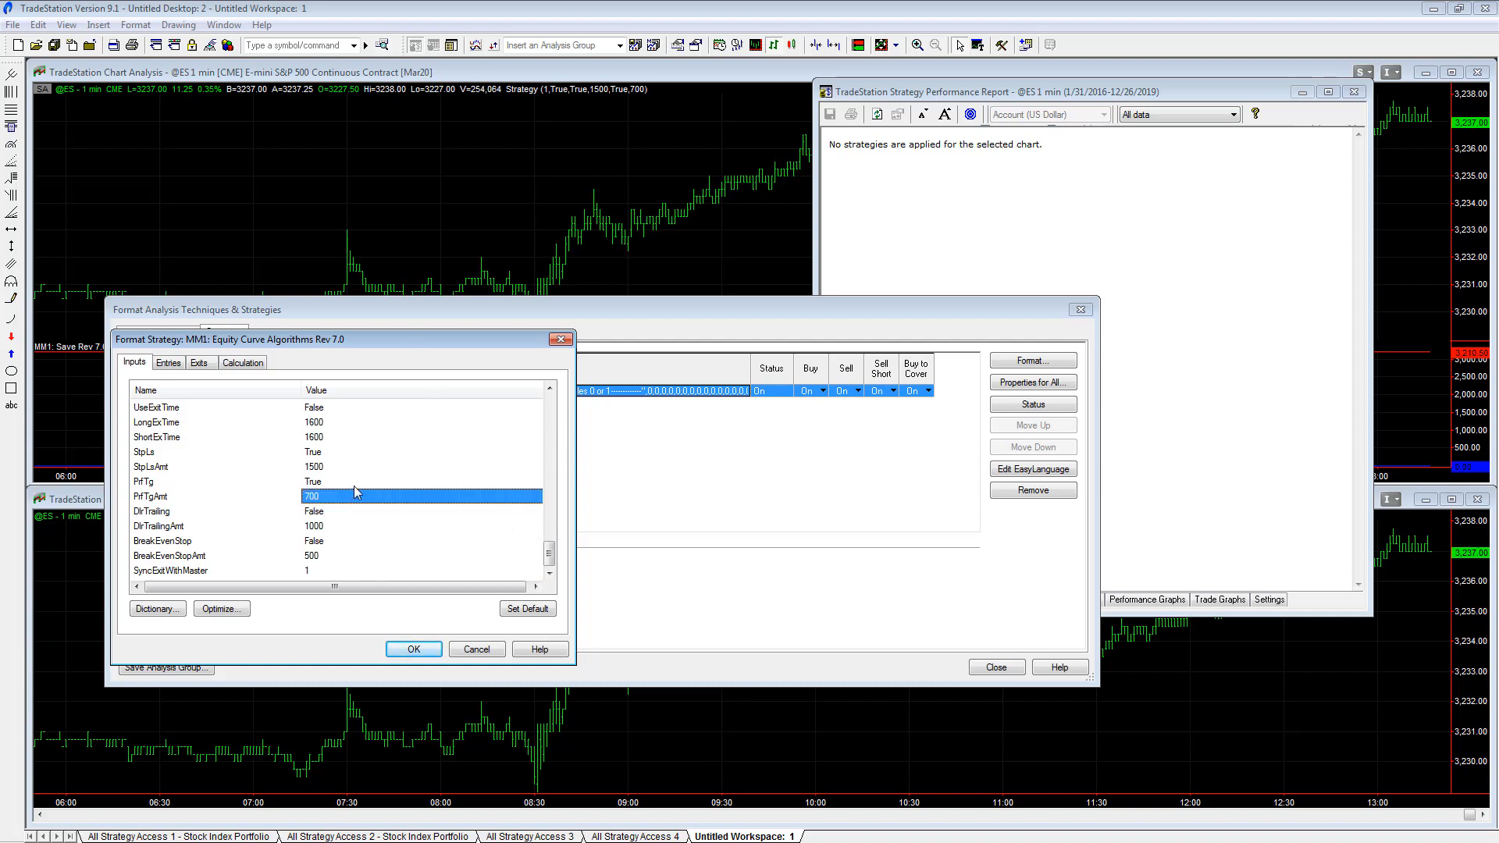
{"action": "left_click", "coordinate": [344, 467]}
{"action": "scroll", "coordinate": [362, 495], "scroll_direction": "up", "scroll_amount": 1}
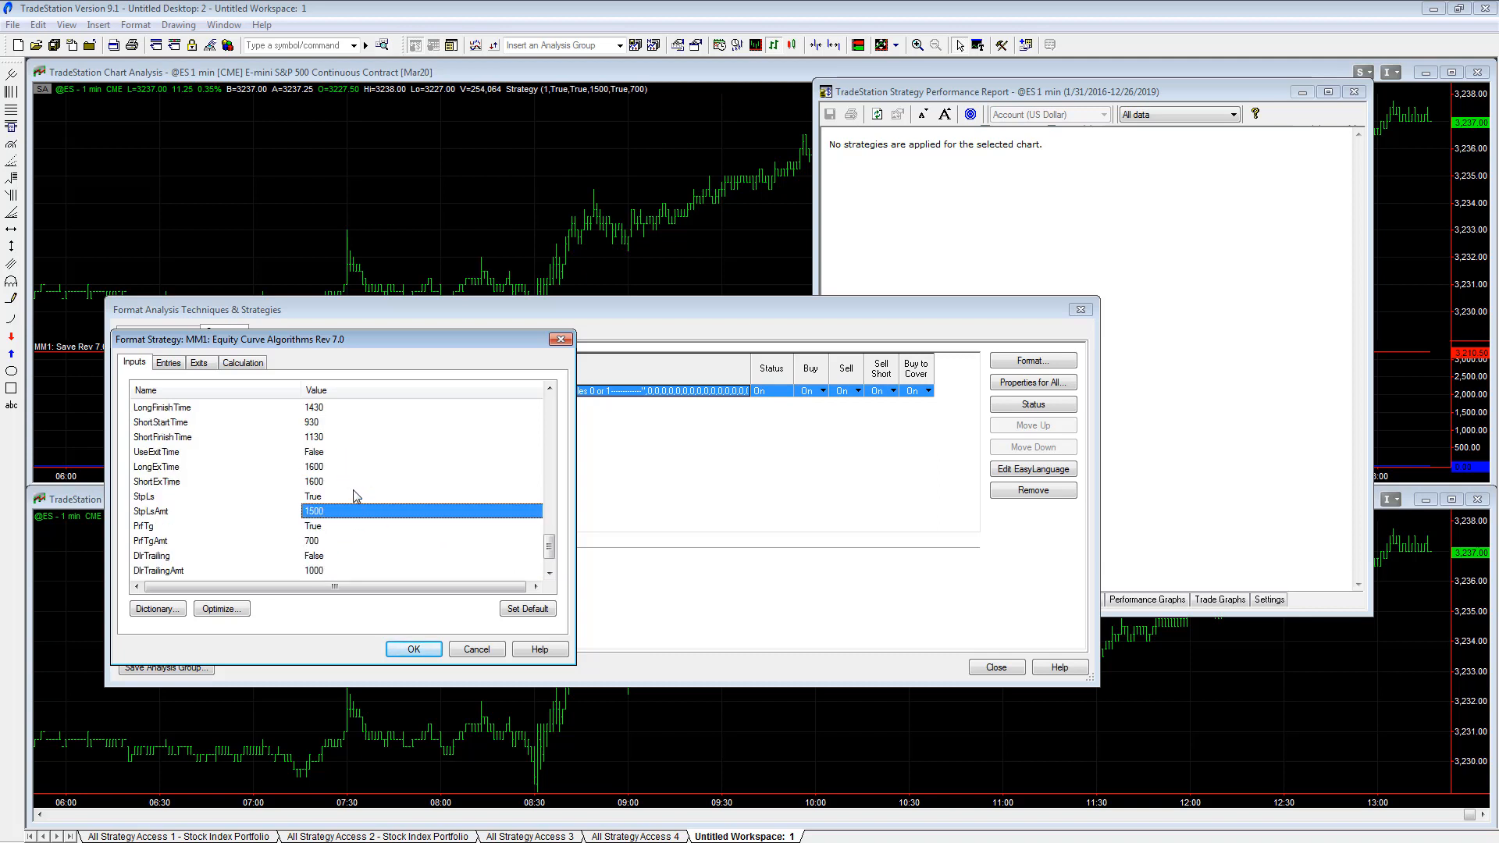
{"action": "scroll", "coordinate": [367, 492], "scroll_direction": "down", "scroll_amount": 1}
{"action": "scroll", "coordinate": [371, 488], "scroll_direction": "up", "scroll_amount": 2}
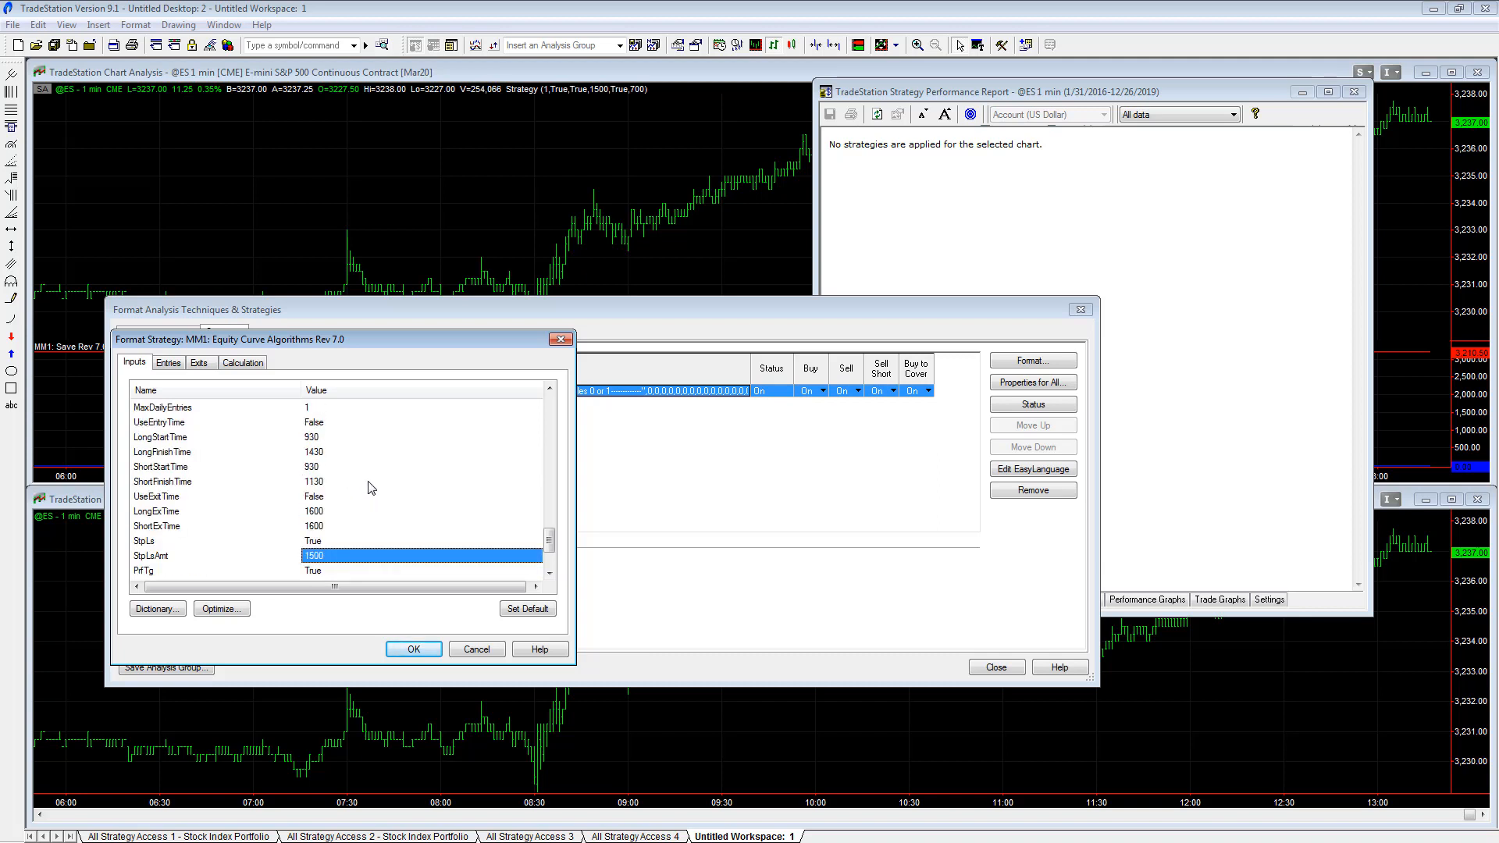
{"action": "left_click", "coordinate": [344, 438]}
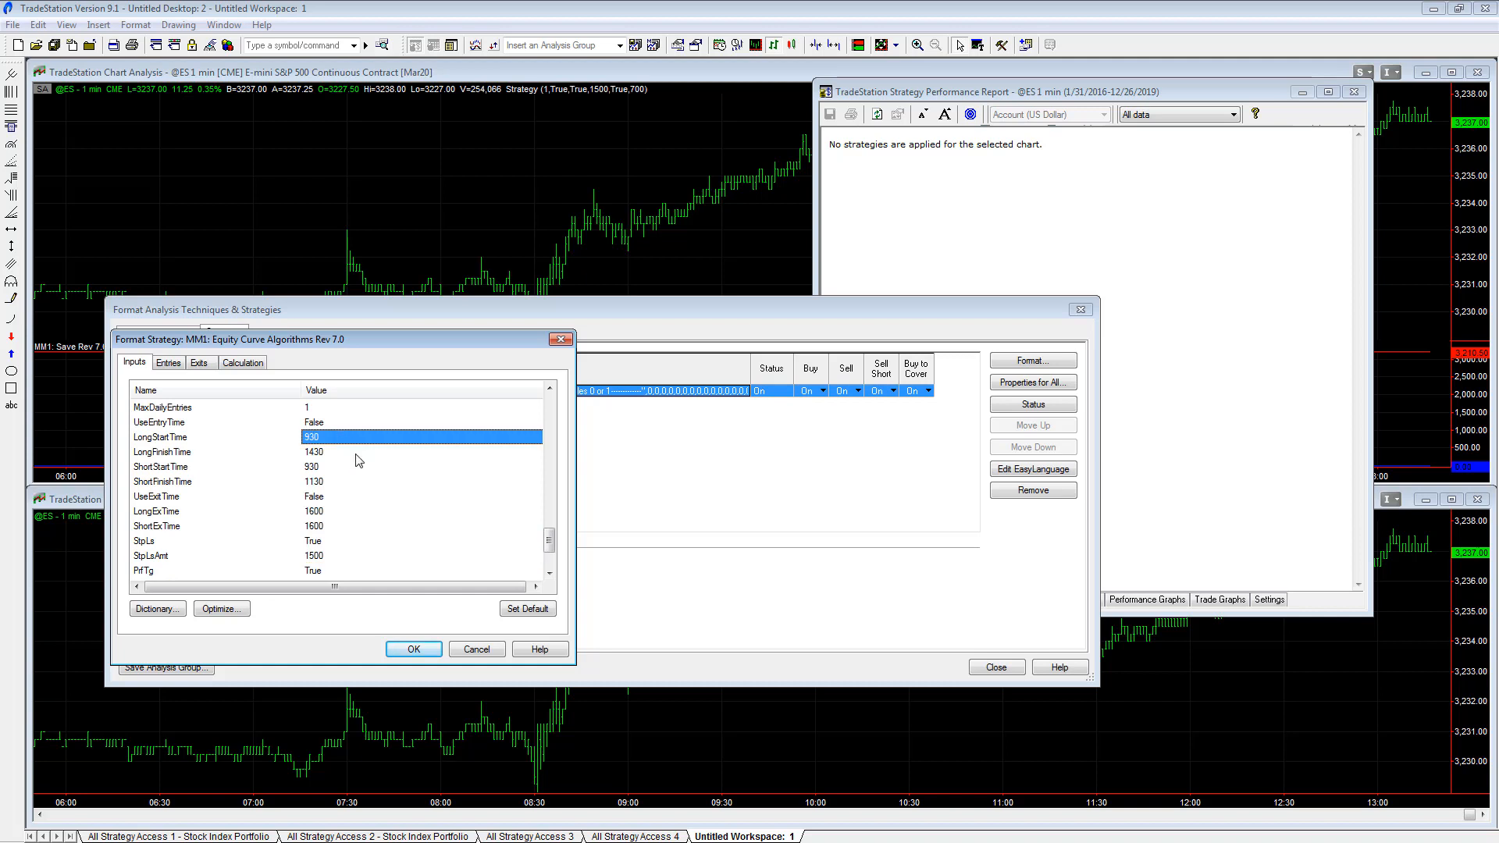
Step: Review the original system time inputs and the rule inputs of MM1: Equity Curve Algorithms, and apply the strategy settings to the chart
{"action": "left_click", "coordinate": [356, 452]}
{"action": "left_click", "coordinate": [327, 426]}
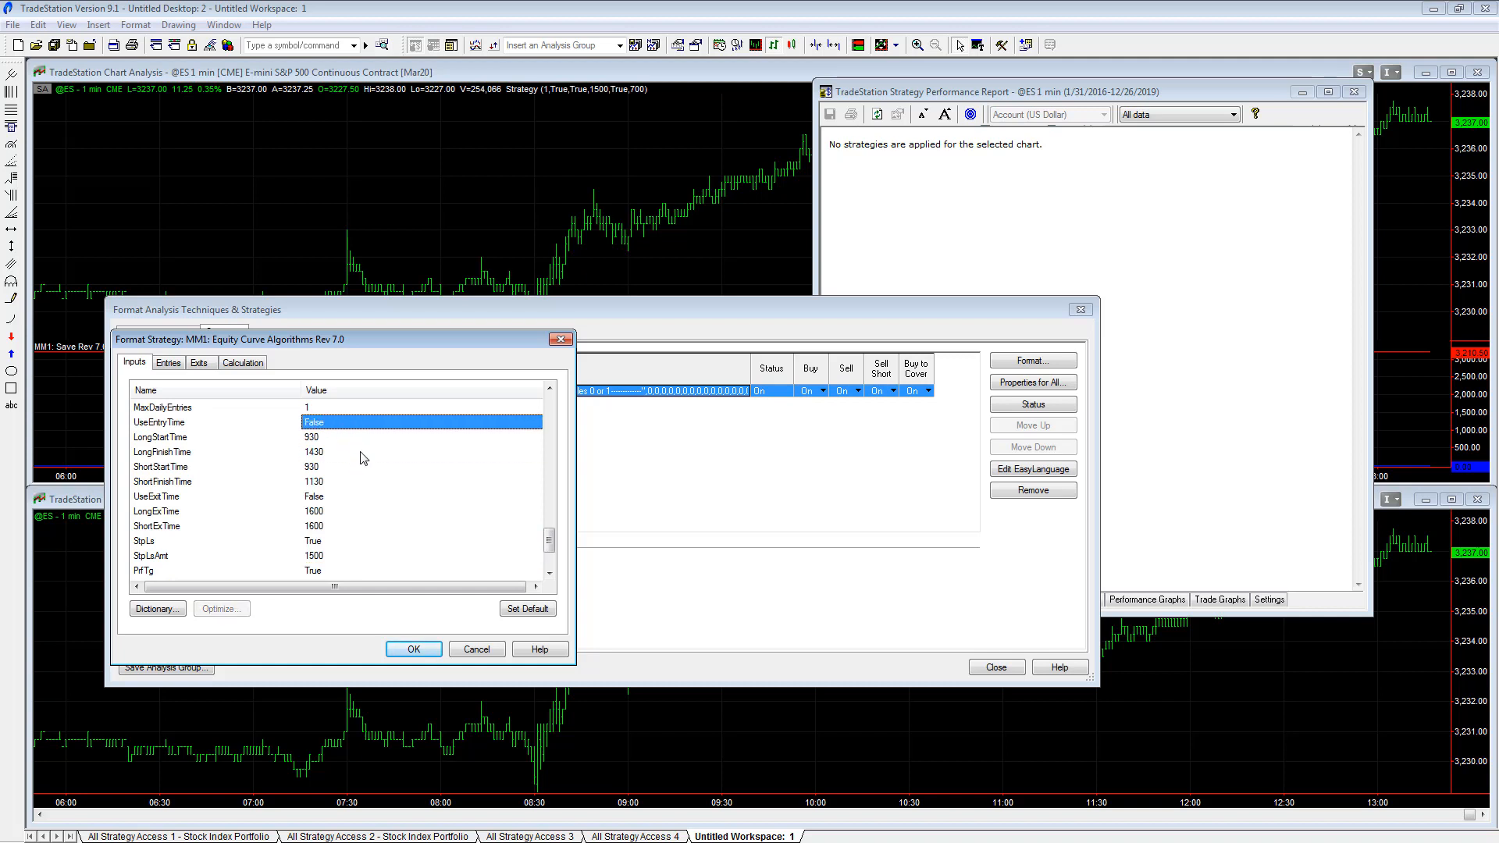
{"action": "left_click", "coordinate": [360, 498]}
{"action": "scroll", "coordinate": [367, 497], "scroll_direction": "up", "scroll_amount": 10}
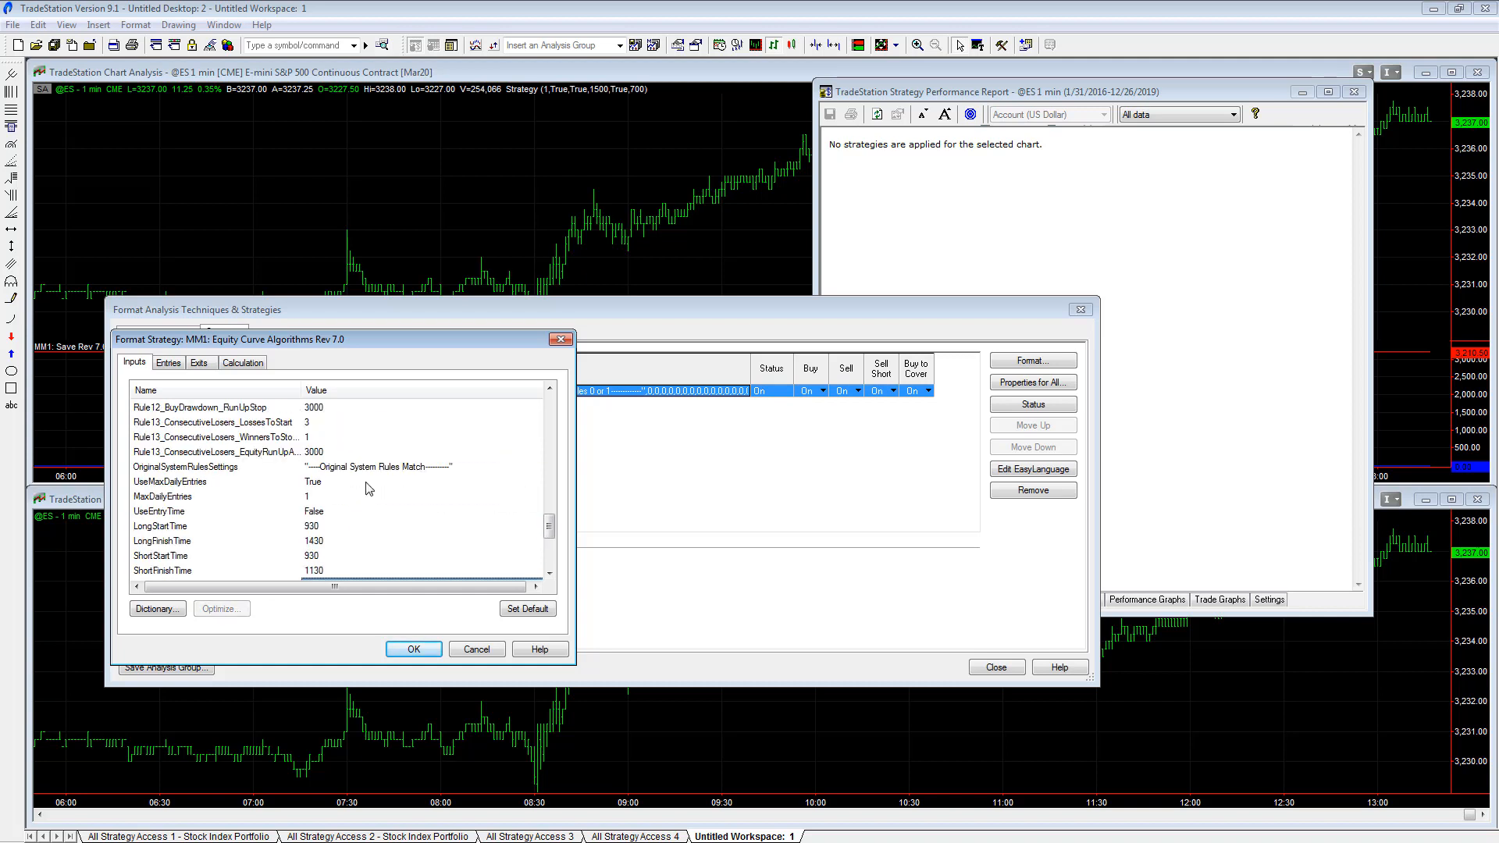
{"action": "scroll", "coordinate": [375, 476], "scroll_direction": "down", "scroll_amount": 6}
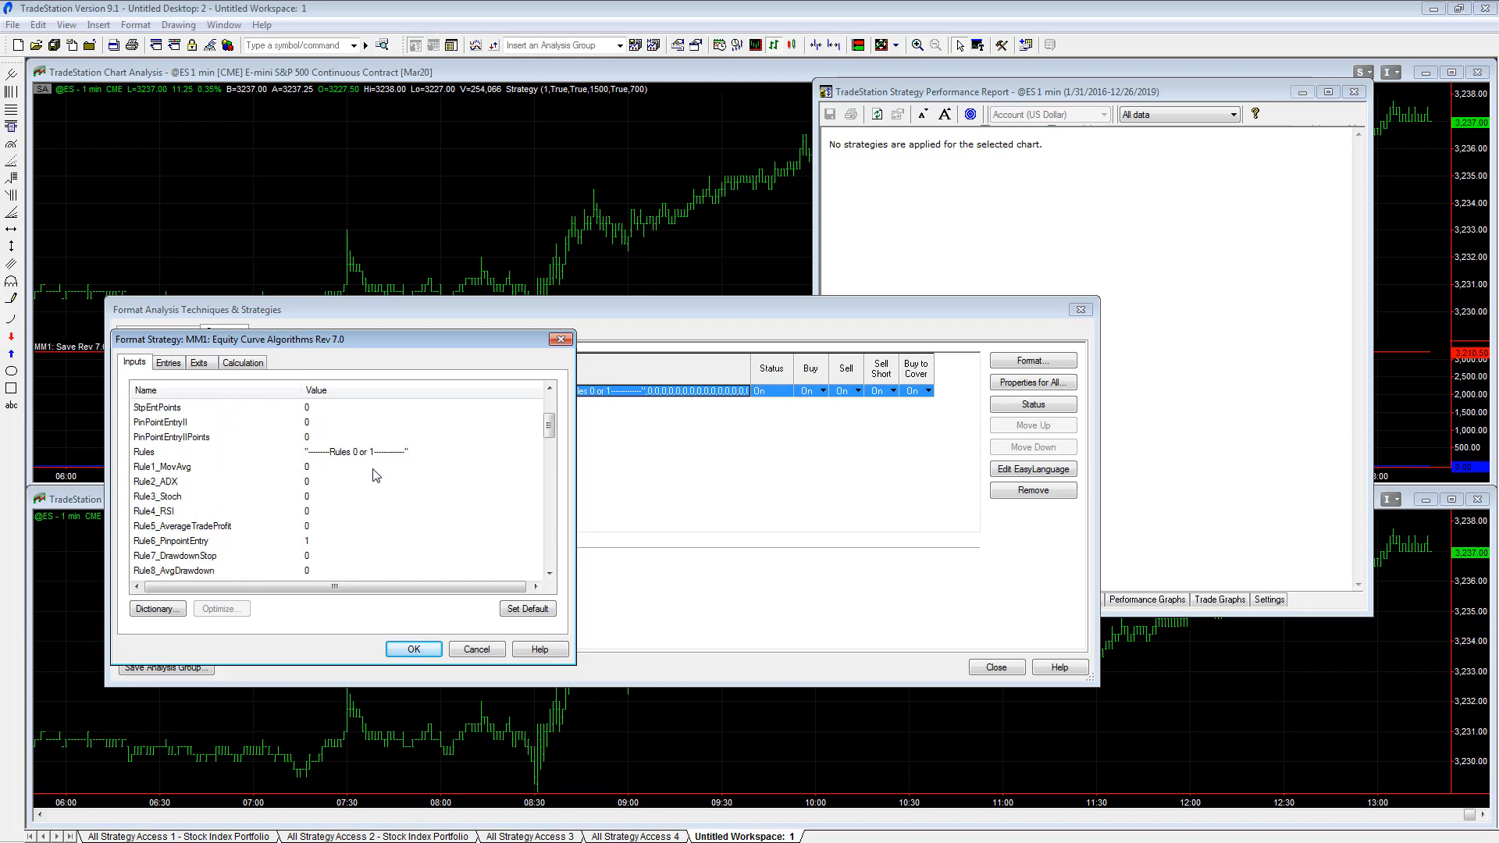
{"action": "scroll", "coordinate": [375, 475], "scroll_direction": "down", "scroll_amount": 8}
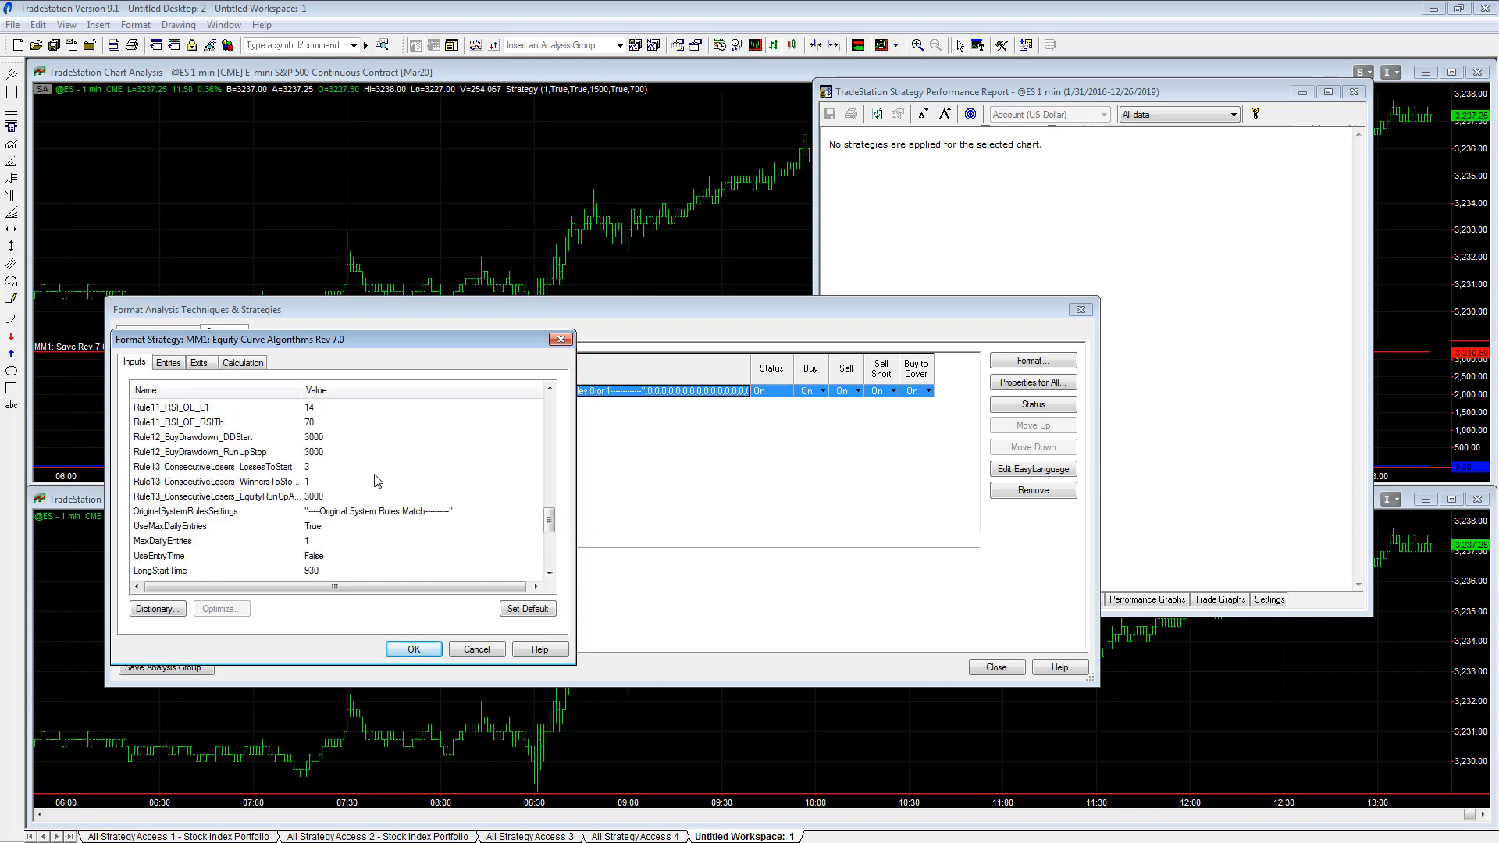
{"action": "left_click", "coordinate": [413, 650]}
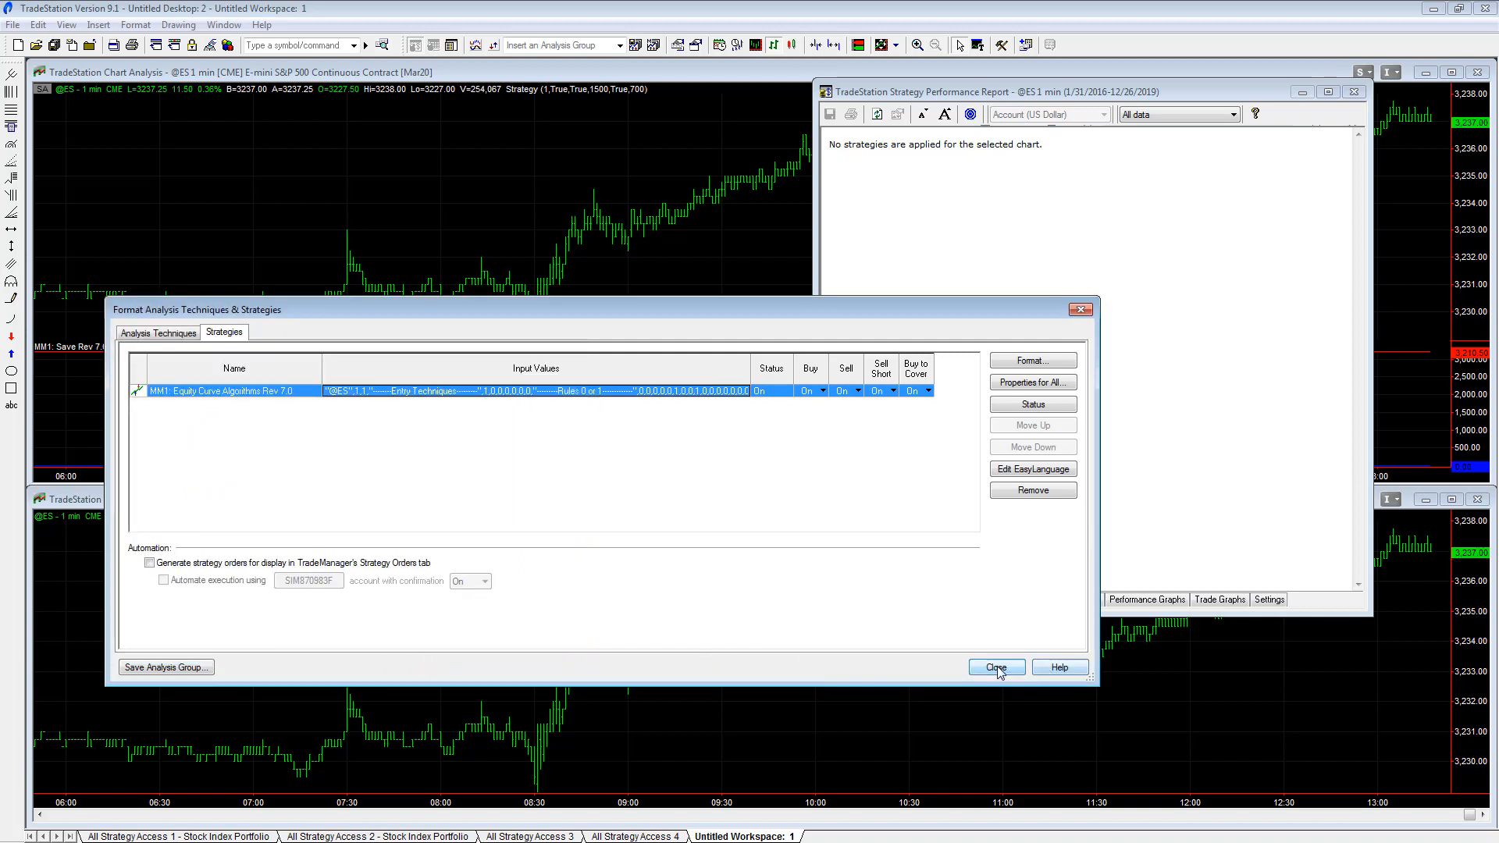
{"action": "left_click", "coordinate": [996, 668]}
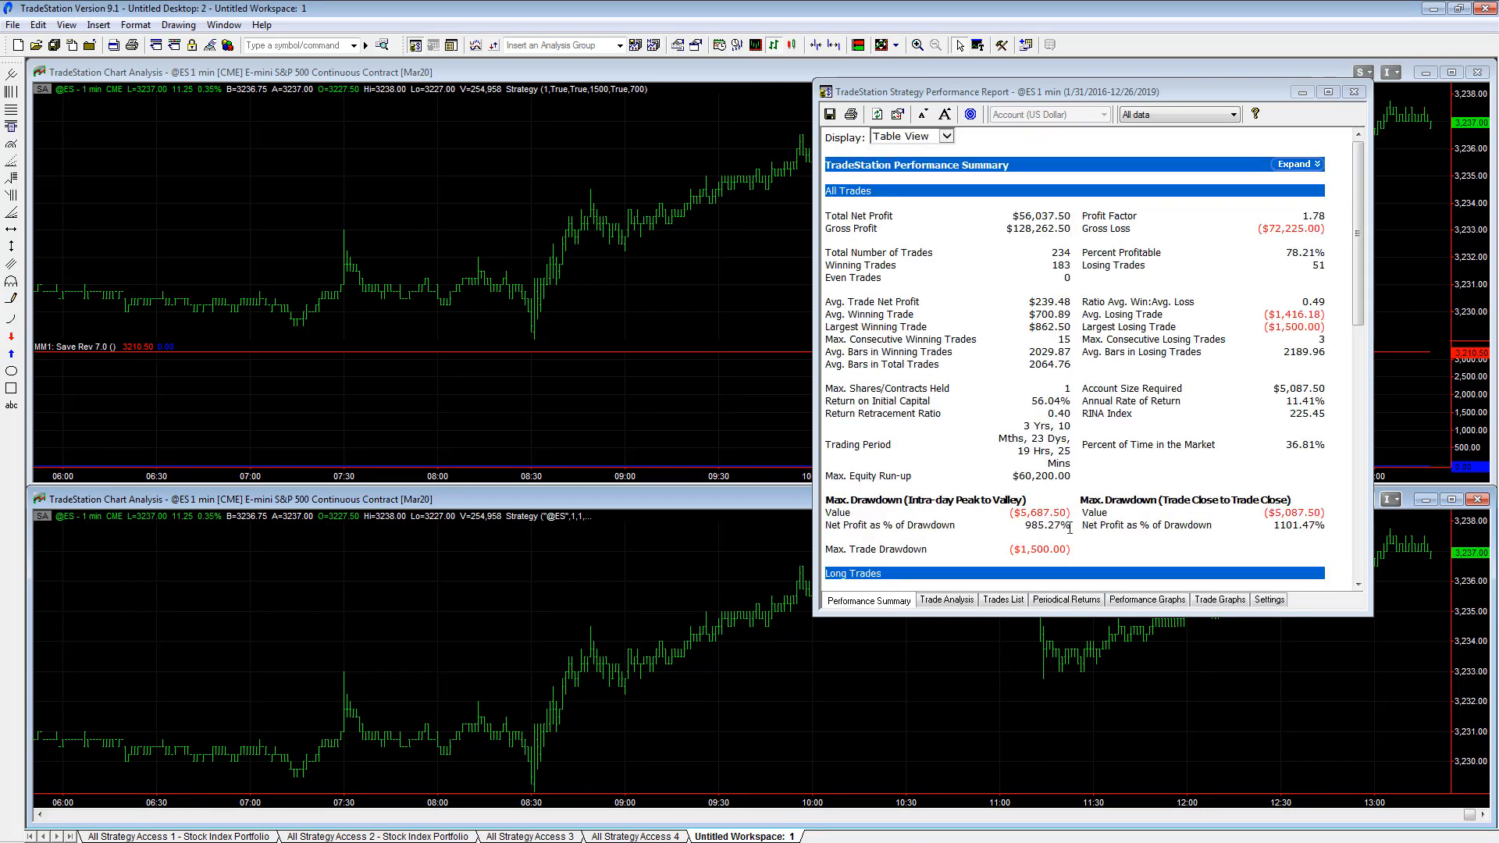
Step: Examine the equity curve strategy's average trade net profit, trade-close drawdown value and net profit as a percentage of drawdown
{"action": "left_click", "coordinate": [1322, 524]}
{"action": "left_click_drag", "start_coordinate": [1286, 534], "coordinate": [1274, 531]}
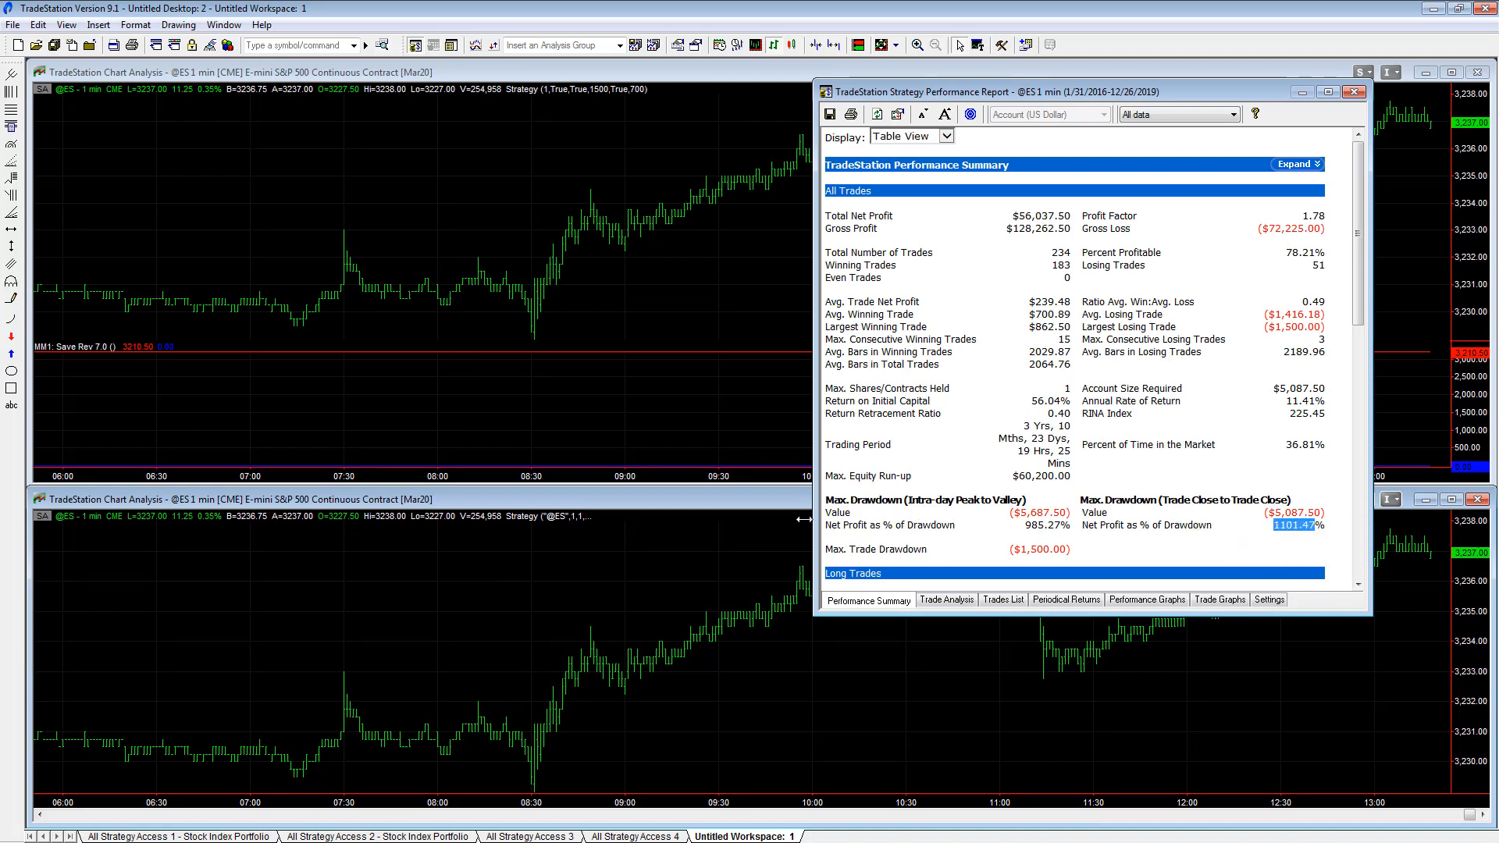
{"action": "left_click_drag", "start_coordinate": [1033, 302], "coordinate": [1071, 303]}
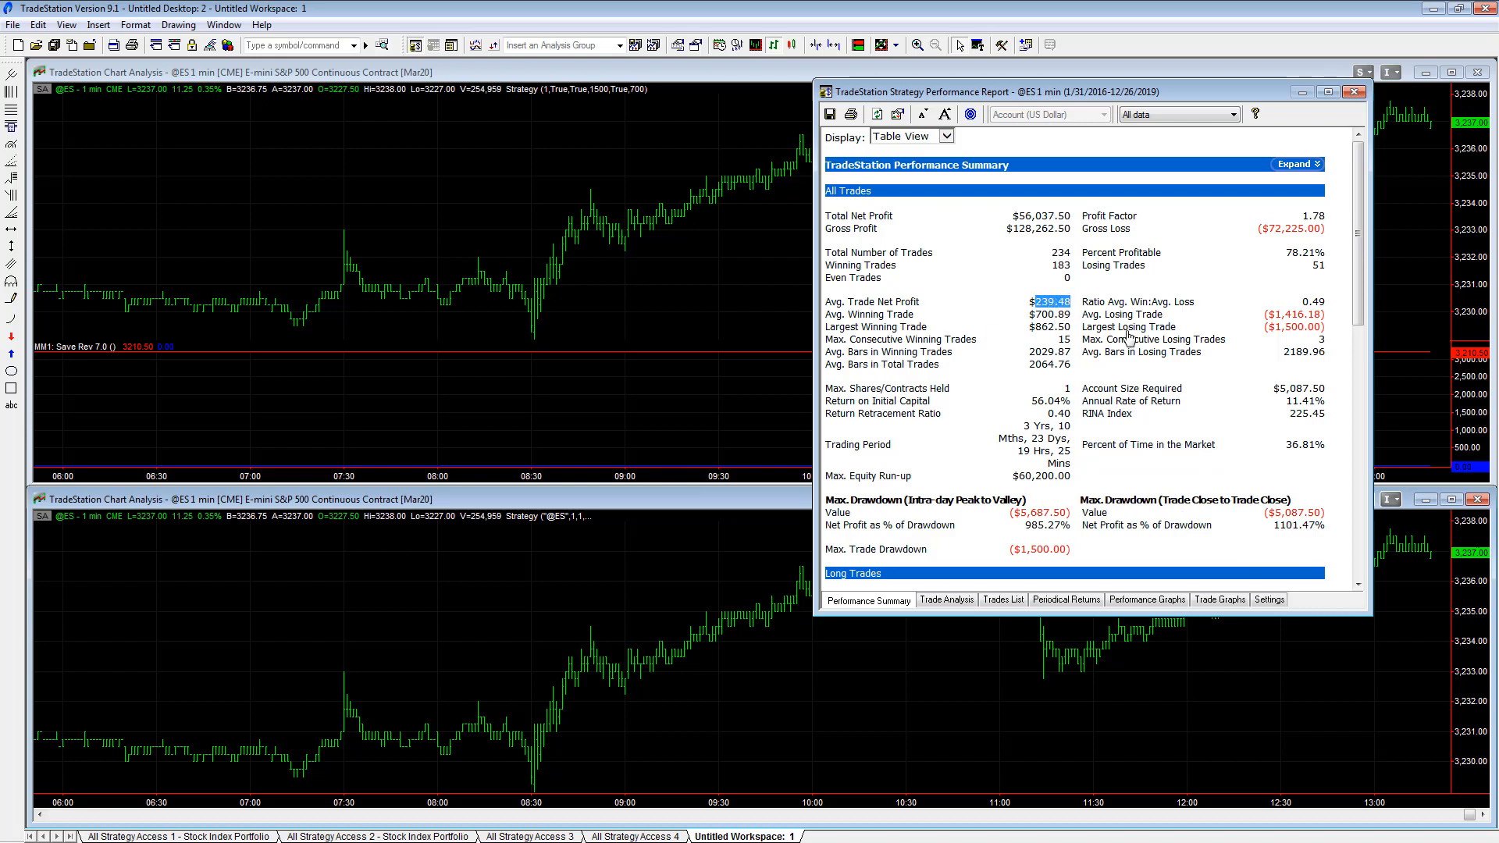
{"action": "left_click_drag", "start_coordinate": [1274, 525], "coordinate": [1316, 526]}
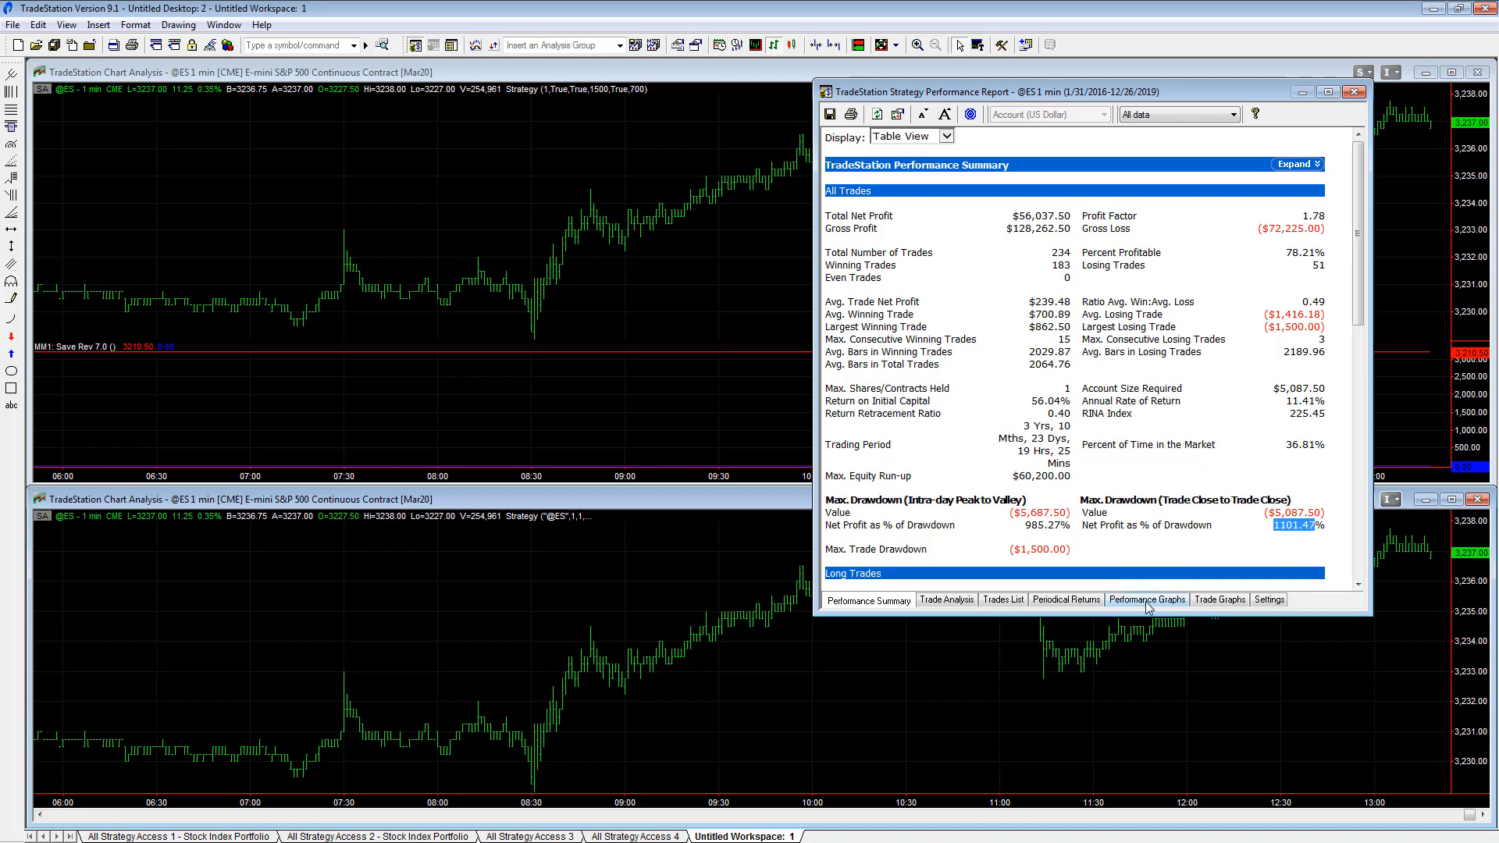
{"action": "left_click_drag", "start_coordinate": [1276, 513], "coordinate": [1323, 513]}
{"action": "double_click", "coordinate": [1295, 526]}
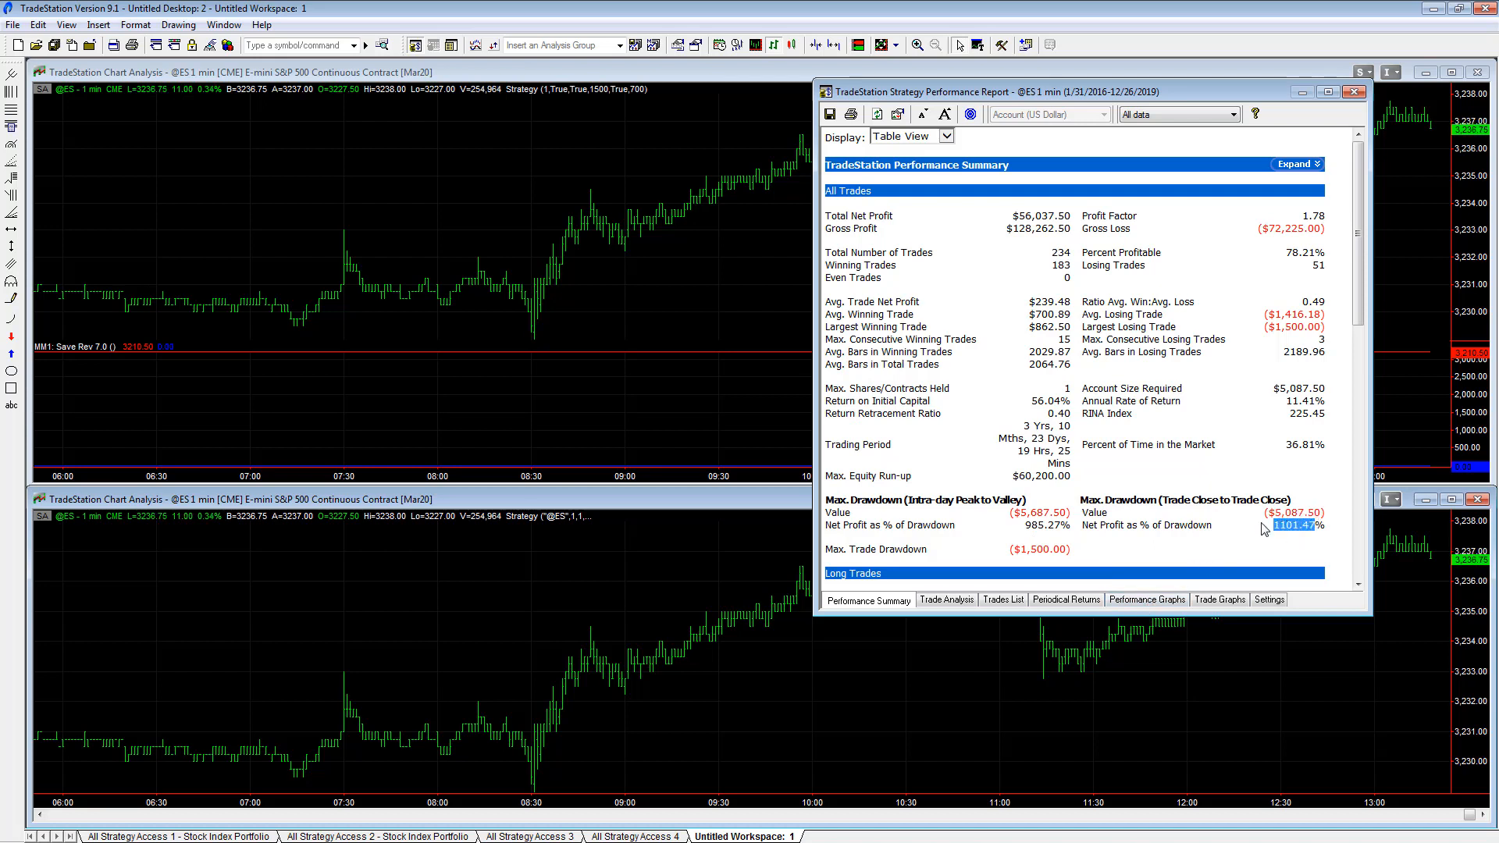
{"action": "left_click", "coordinate": [1052, 303]}
{"action": "double_click", "coordinate": [1052, 302]}
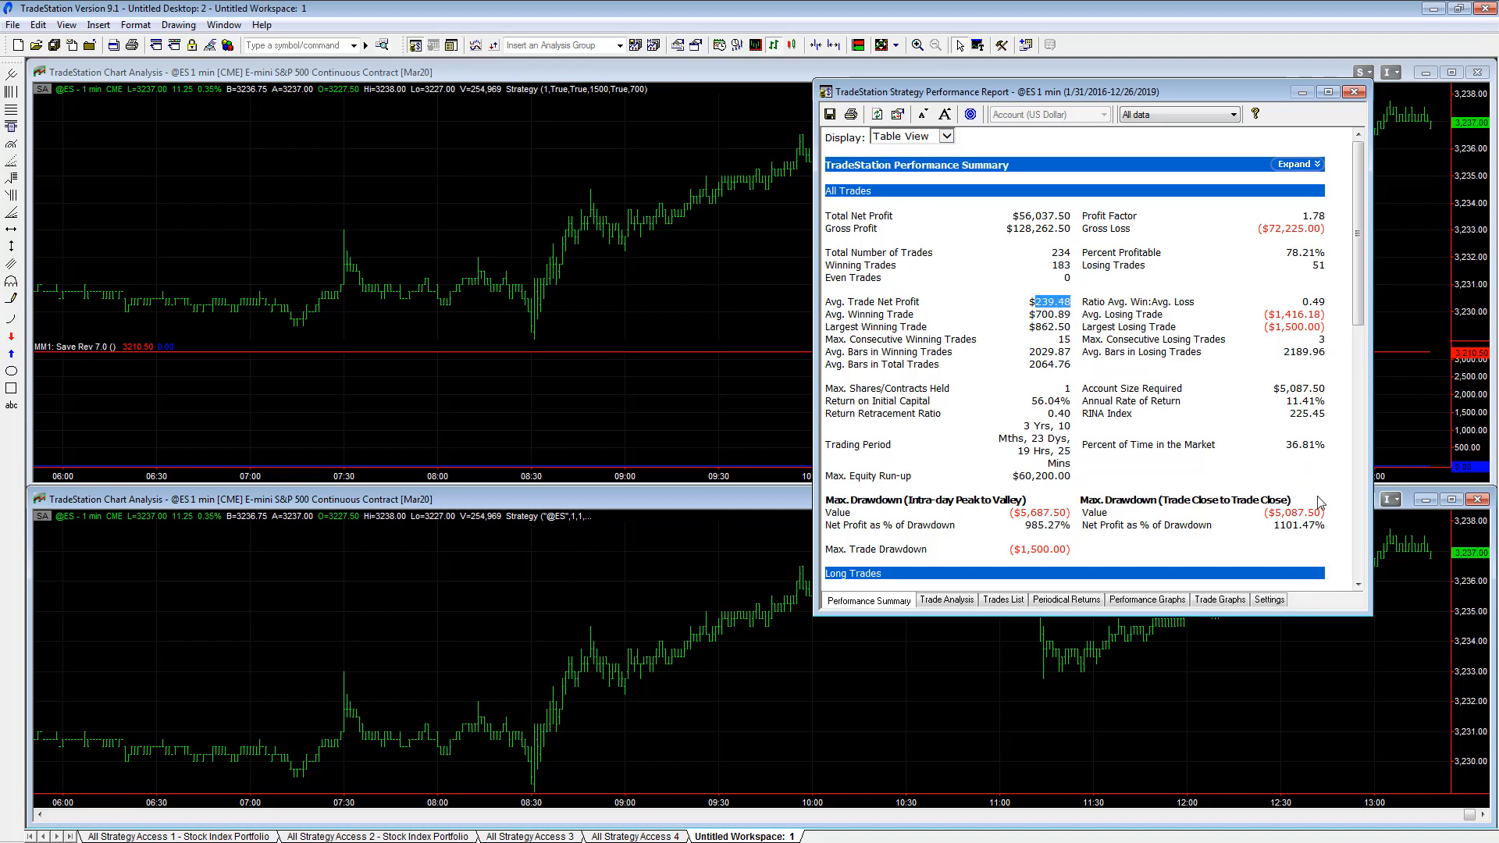
{"action": "left_click_drag", "start_coordinate": [1321, 511], "coordinate": [1270, 501]}
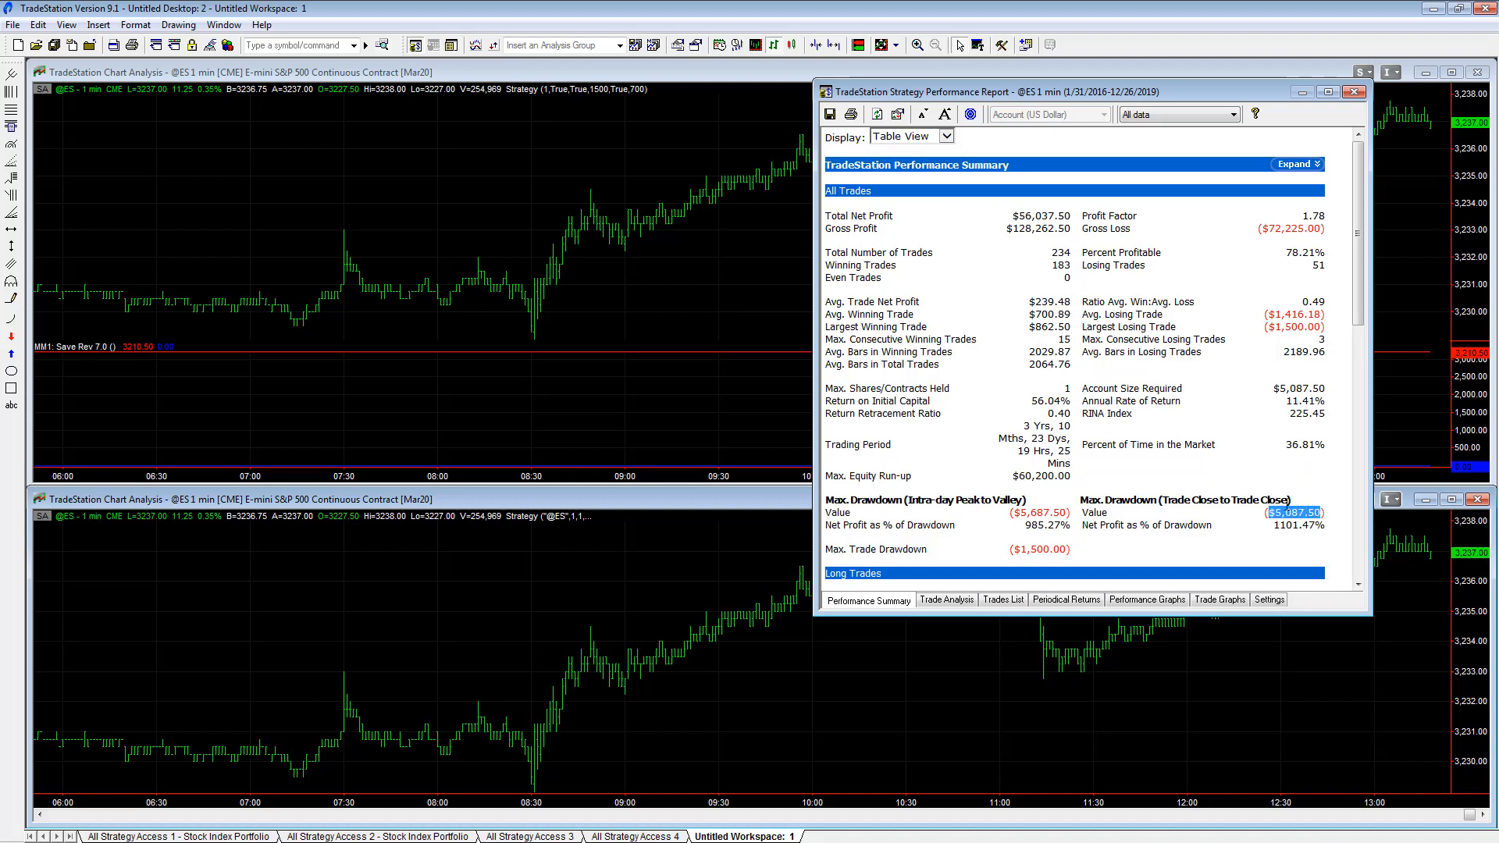
Step: Compare the original strategy's equity curve, average trade net profit and trade-close drawdown figures with those of the equity curve strategy
{"action": "left_click", "coordinate": [709, 345]}
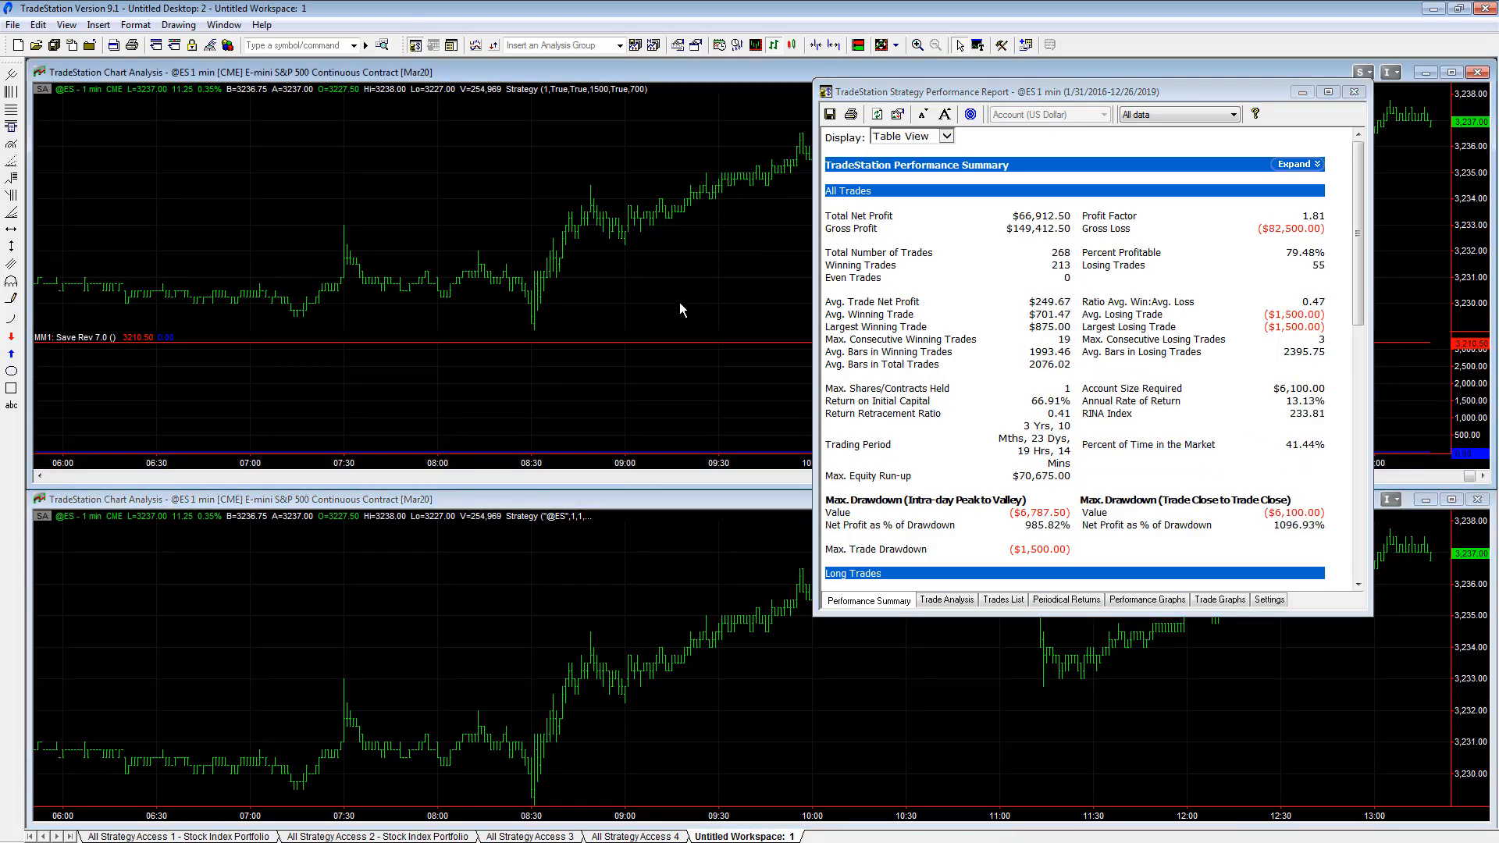
{"action": "left_click", "coordinate": [1145, 601]}
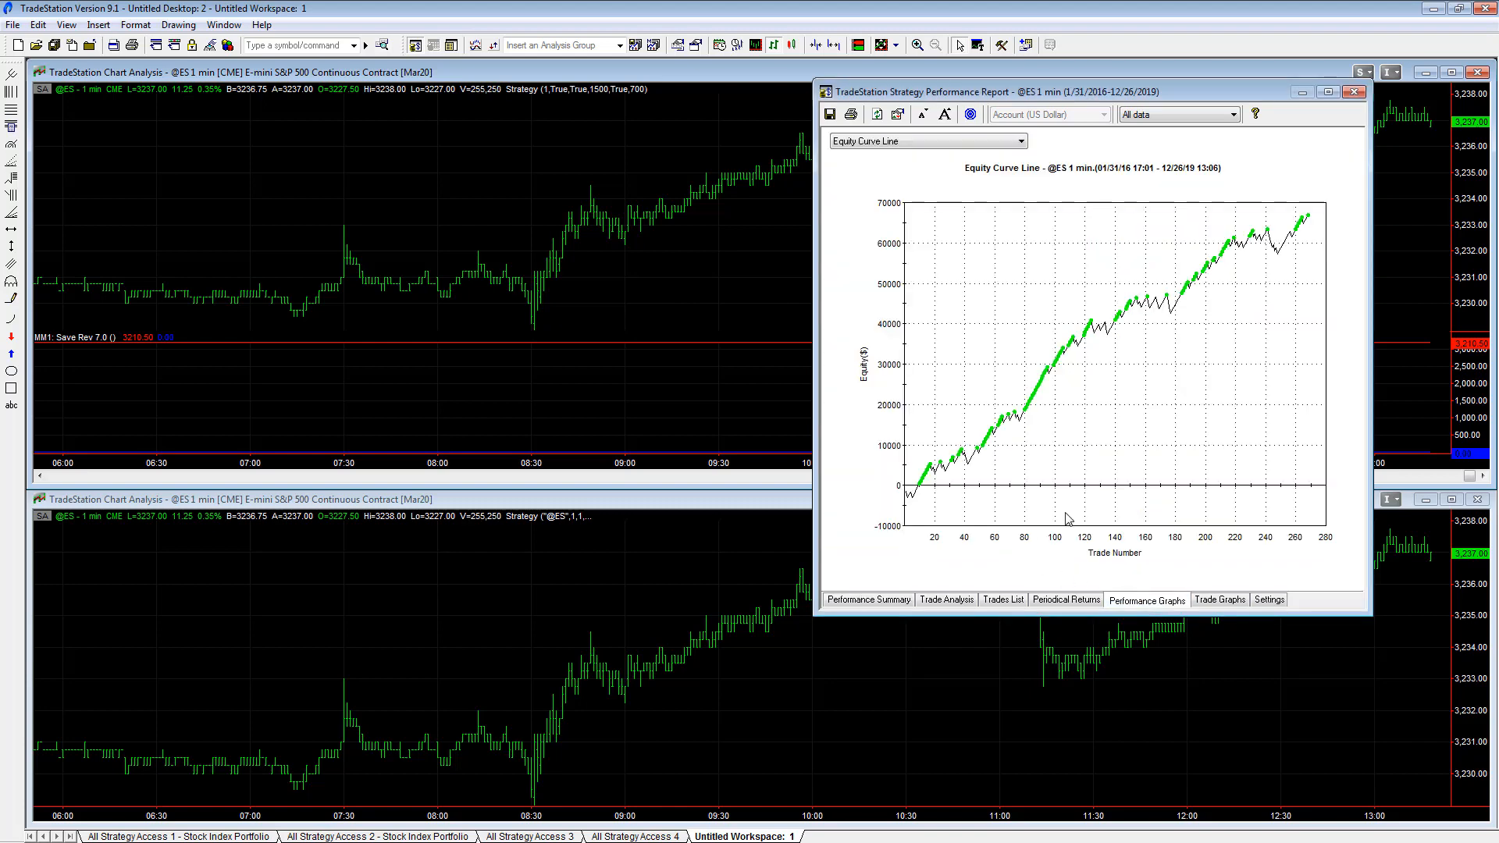
{"action": "left_click", "coordinate": [873, 600]}
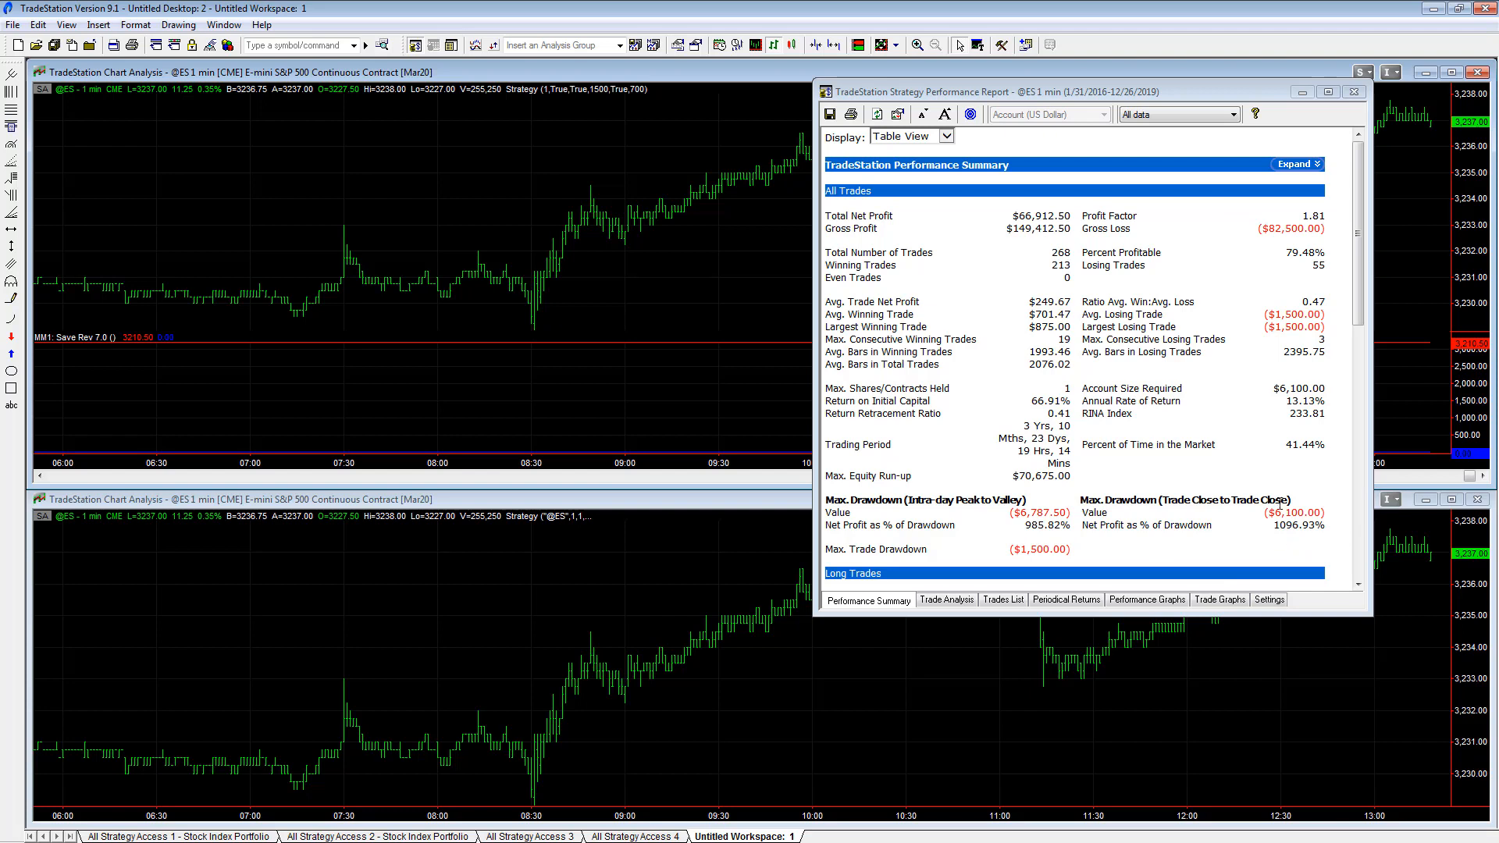
{"action": "left_click_drag", "start_coordinate": [1279, 503], "coordinate": [1330, 509]}
{"action": "left_click", "coordinate": [1330, 509]}
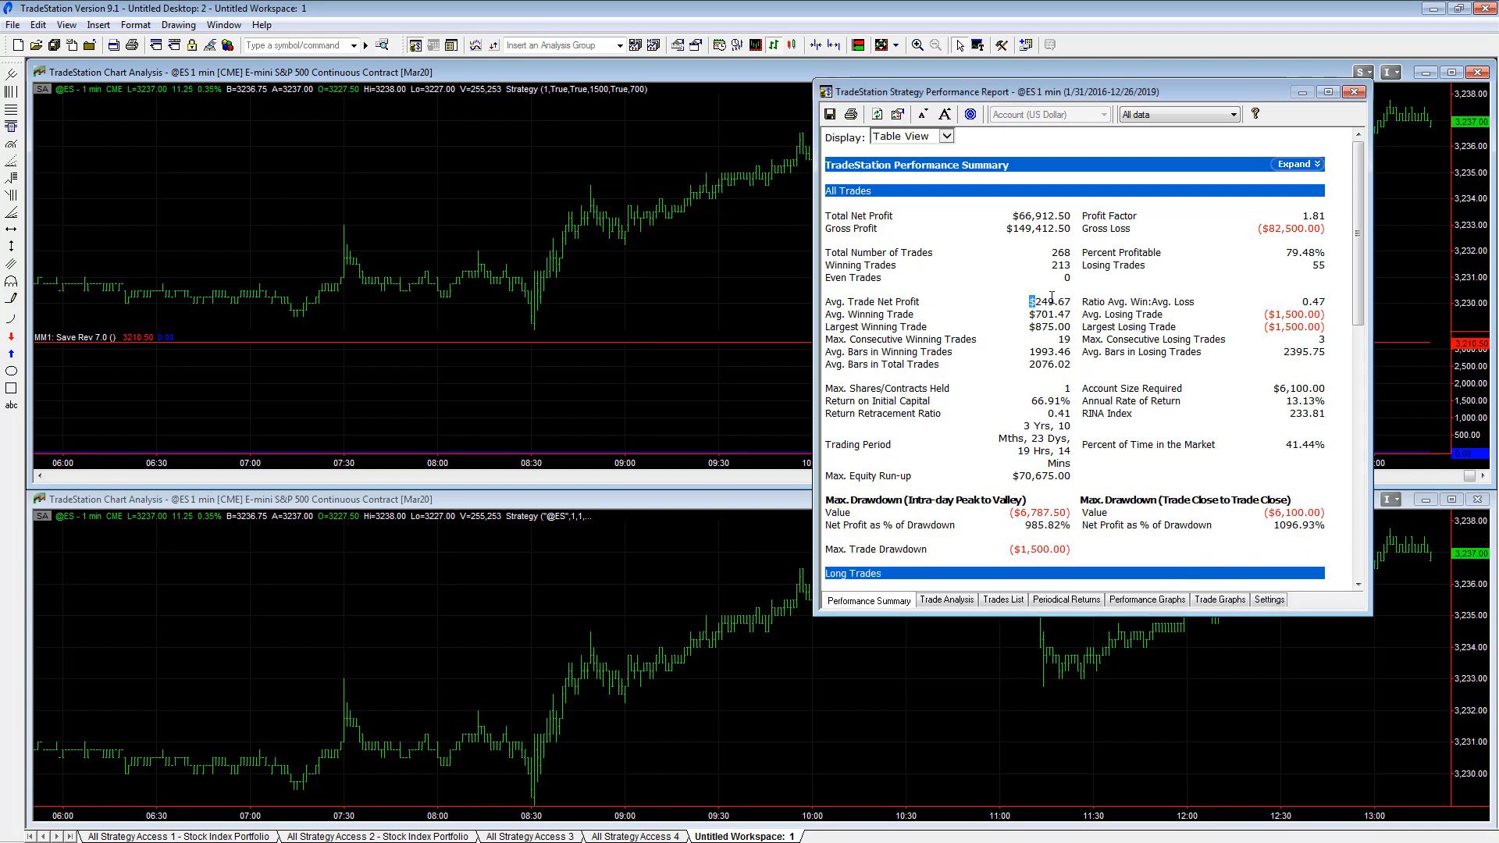
{"action": "left_click_drag", "start_coordinate": [1051, 298], "coordinate": [1071, 303]}
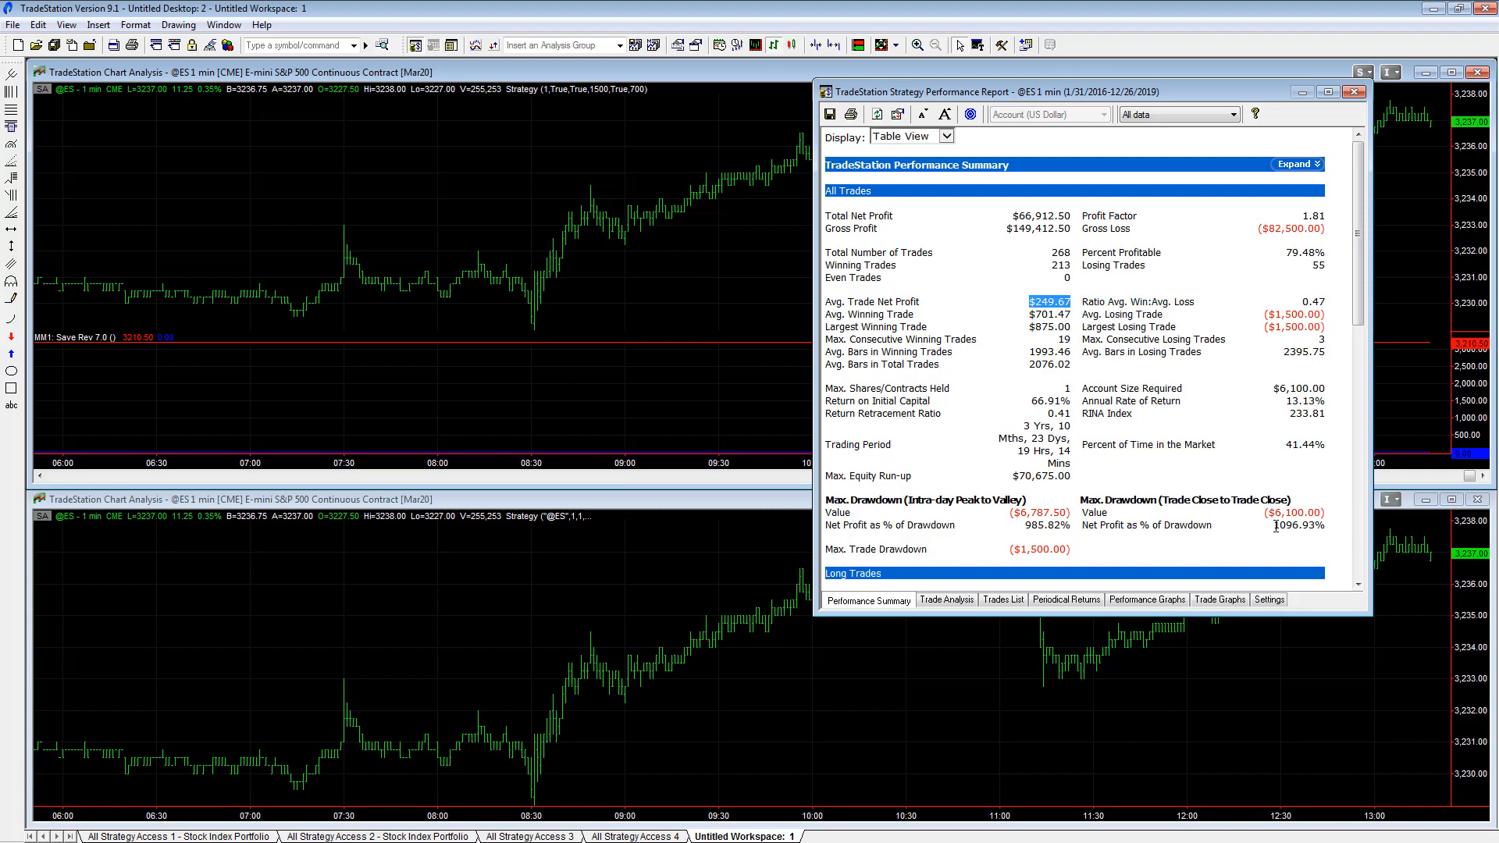
{"action": "left_click_drag", "start_coordinate": [1276, 524], "coordinate": [1298, 524]}
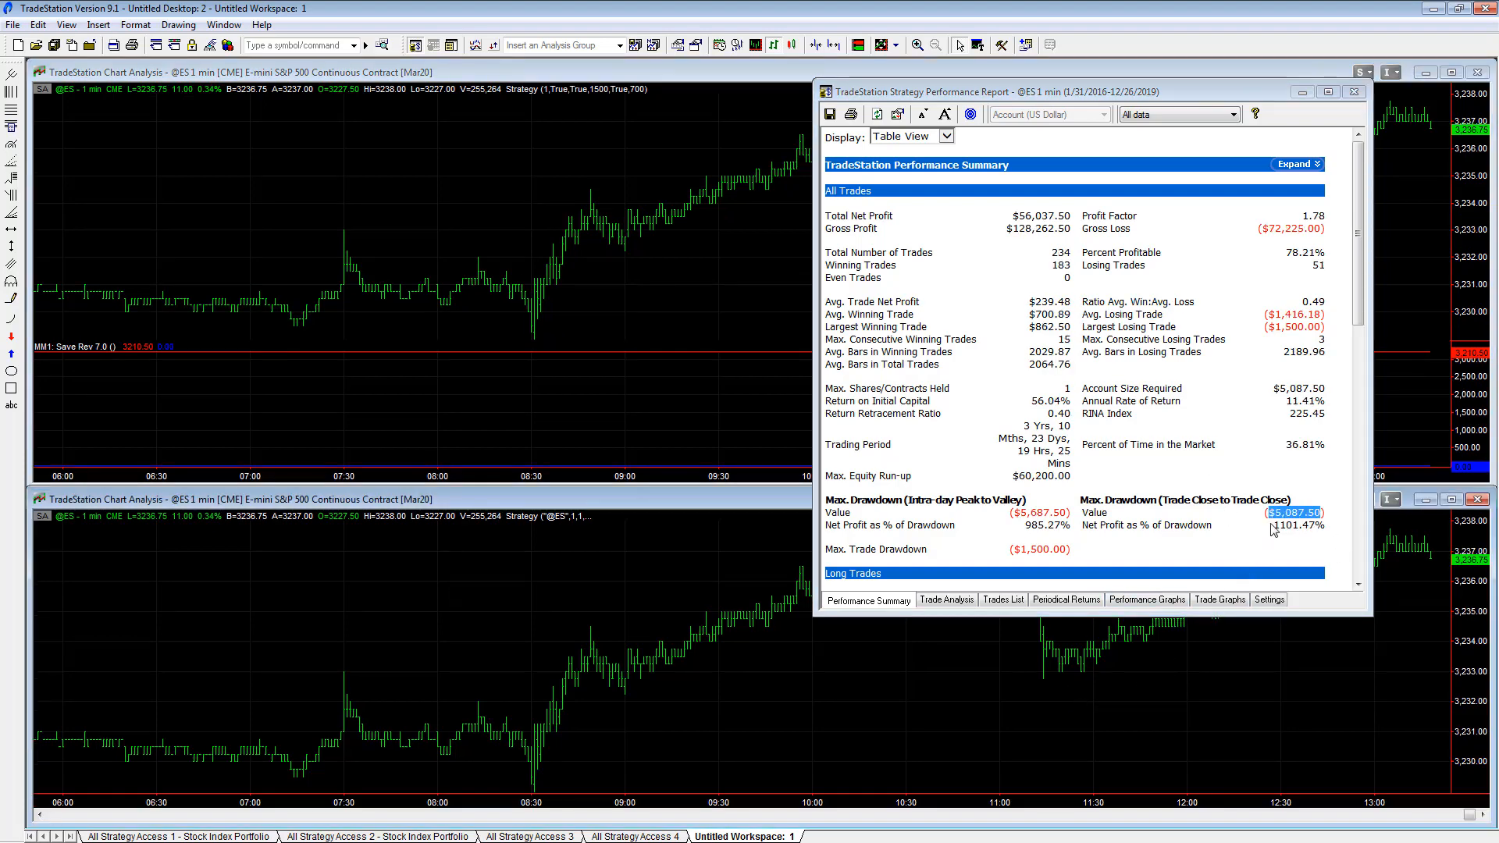
{"action": "left_click_drag", "start_coordinate": [1276, 525], "coordinate": [1314, 510]}
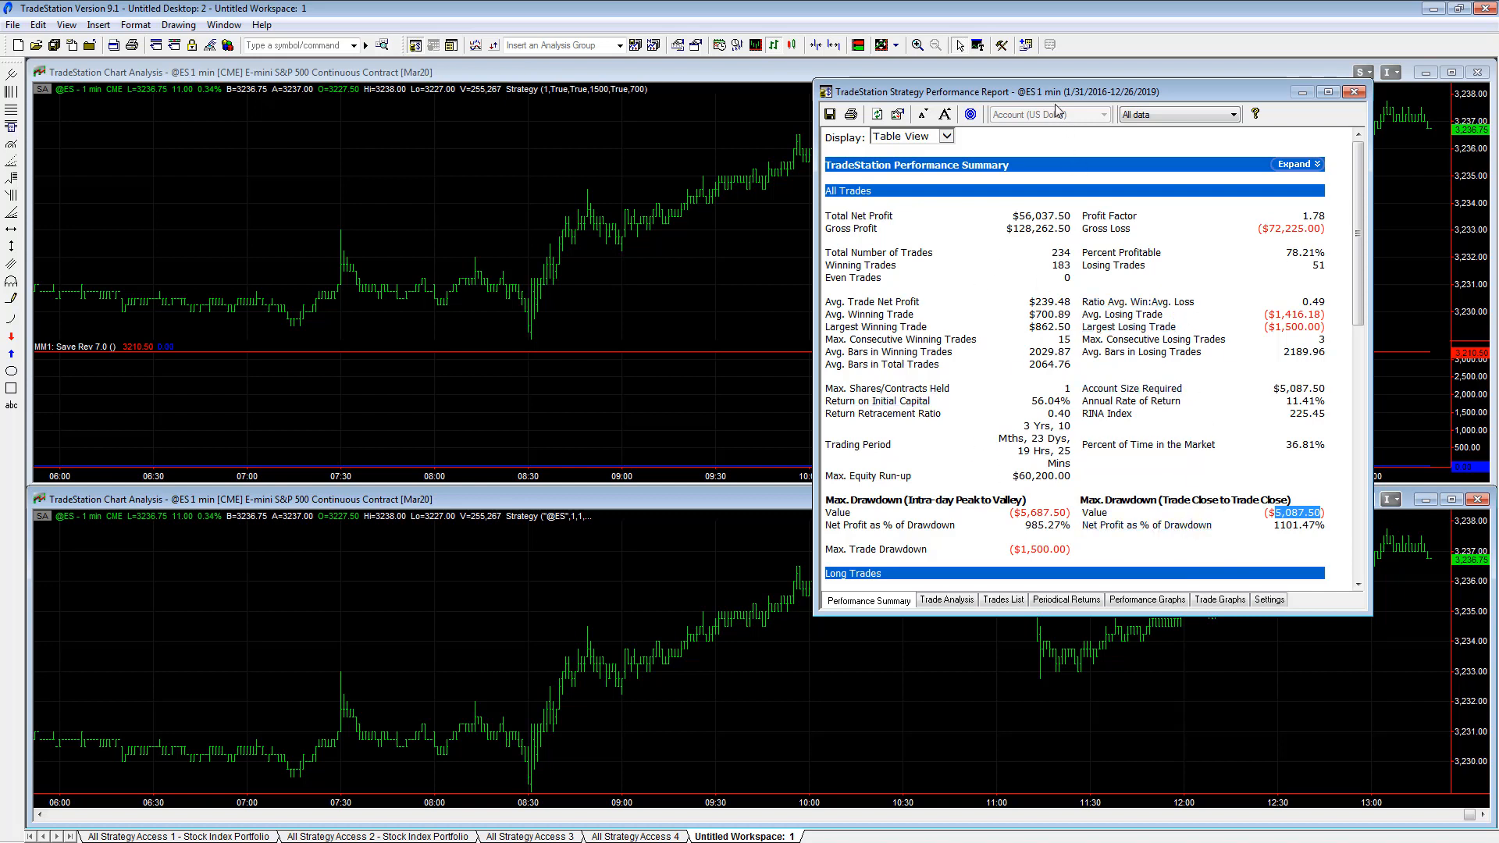
Step: Reposition and enlarge the performance report windows over the charts, checking the original strategy's trade-close drawdown
{"action": "left_click_drag", "start_coordinate": [1048, 94], "coordinate": [998, 148]}
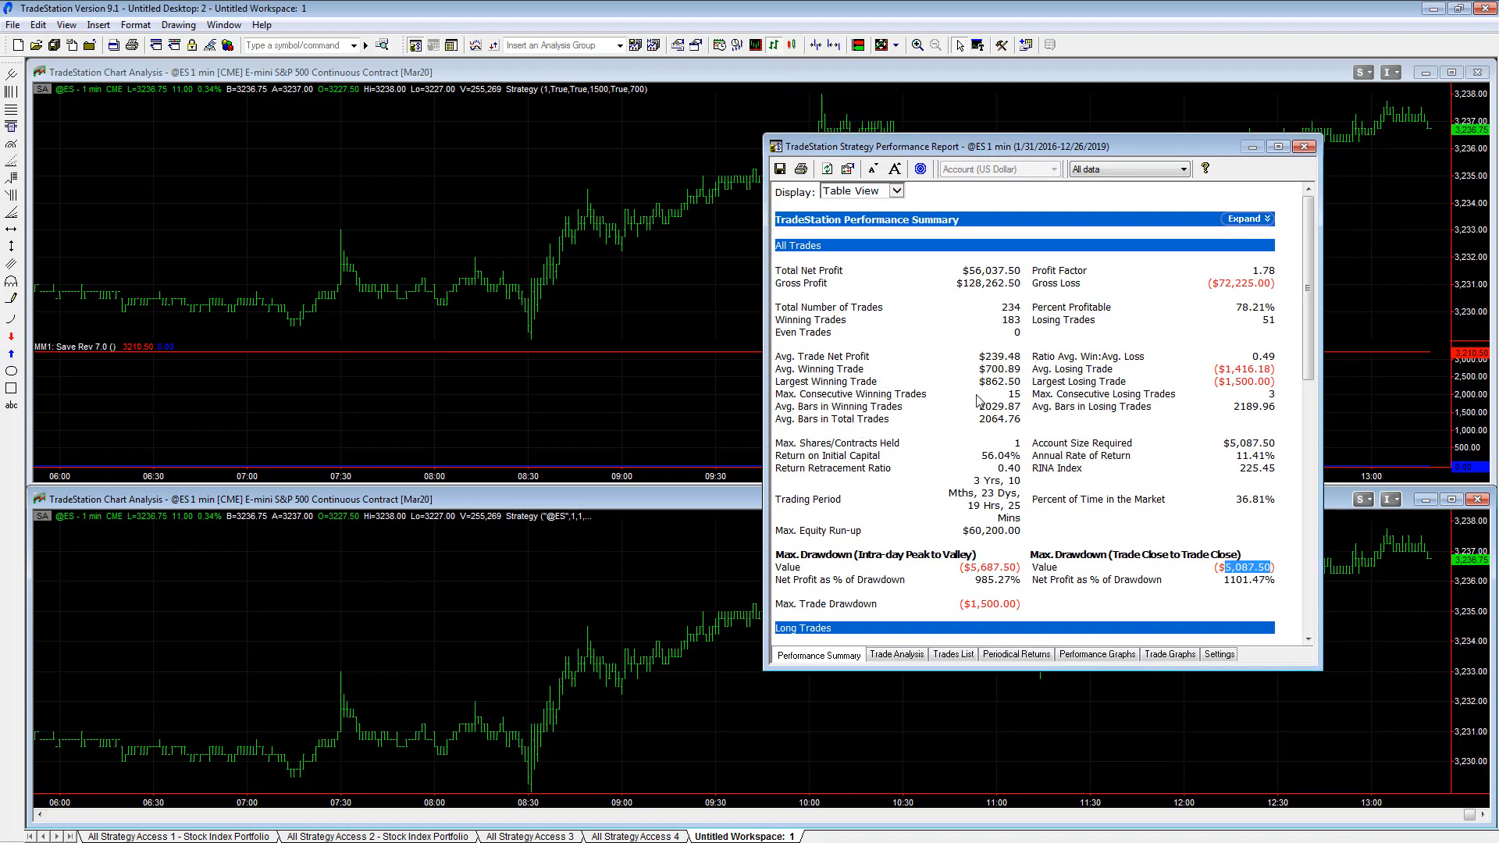
{"action": "left_click", "coordinate": [664, 265]}
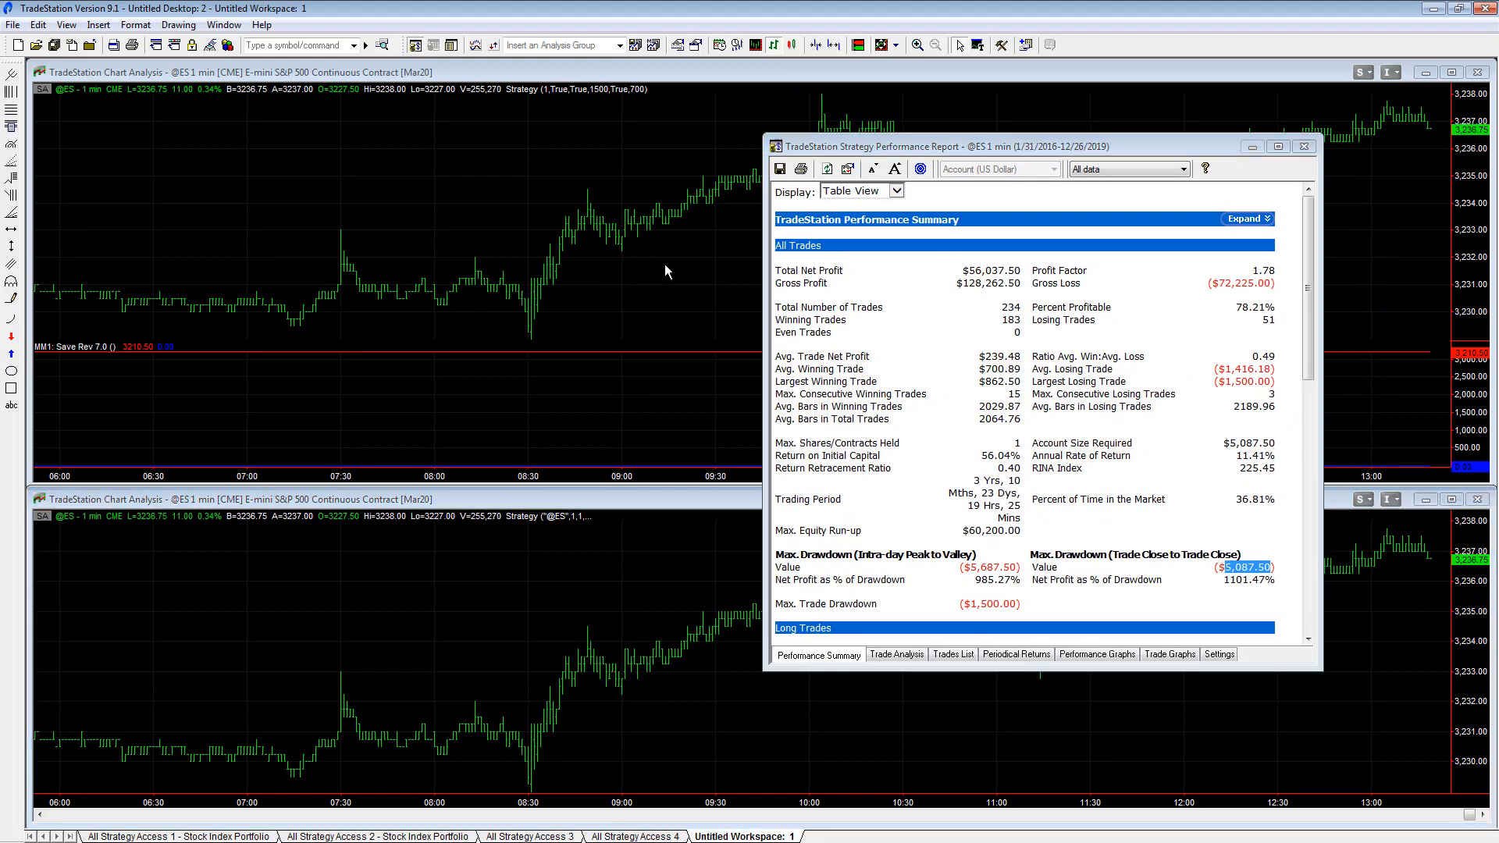
{"action": "left_click_drag", "start_coordinate": [609, 537], "coordinate": [621, 680]}
{"action": "left_click_drag", "start_coordinate": [685, 587], "coordinate": [744, 582]}
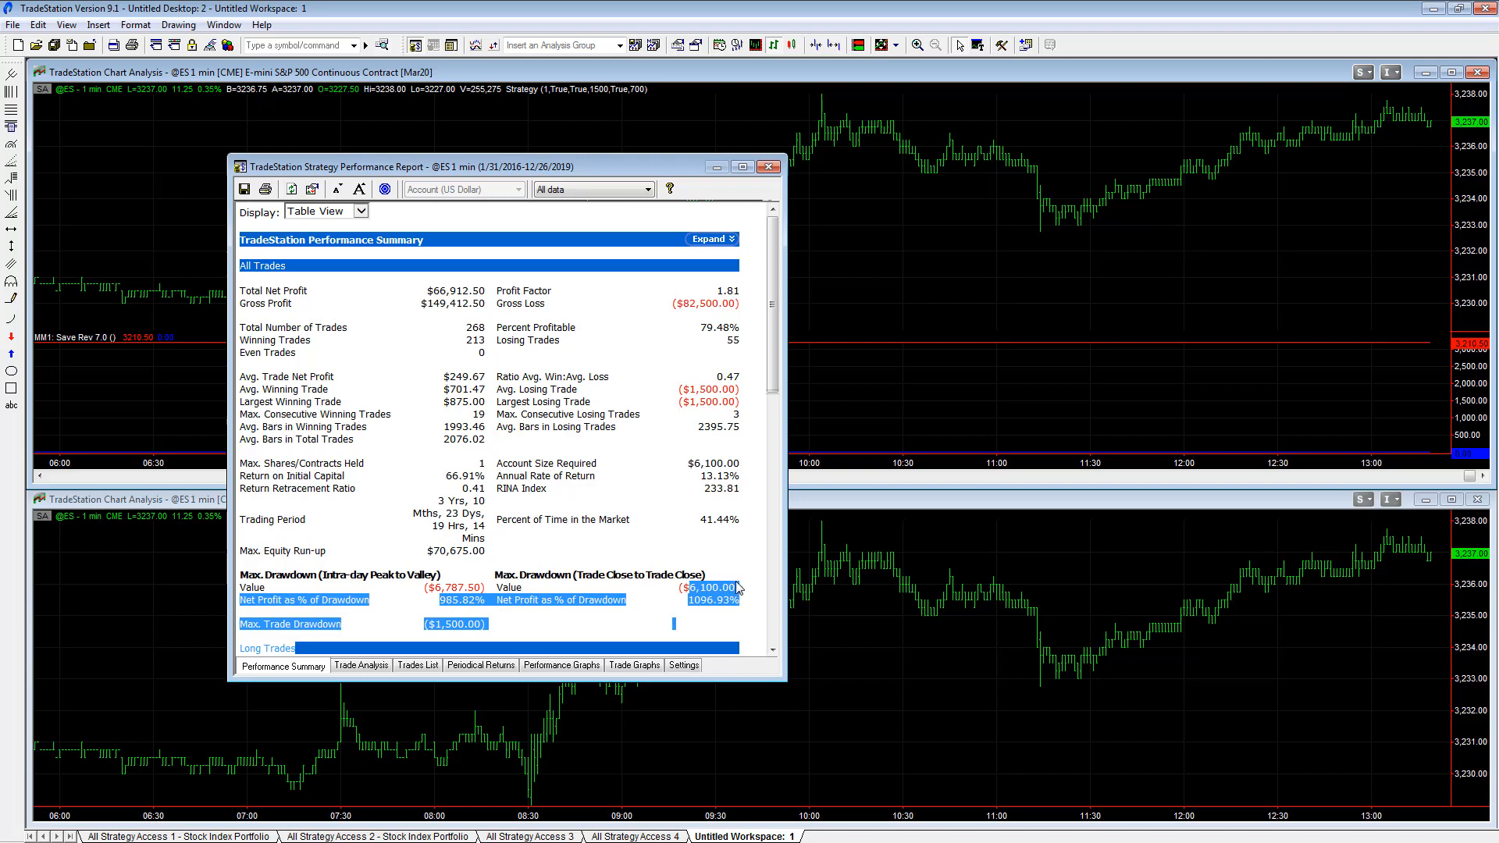
{"action": "left_click_drag", "start_coordinate": [629, 168], "coordinate": [989, 100]}
Step: Check the original strategy's percent profitable, and display the equity curve line graph in an enlarged, repositioned performance report
{"action": "left_click", "coordinate": [997, 278]}
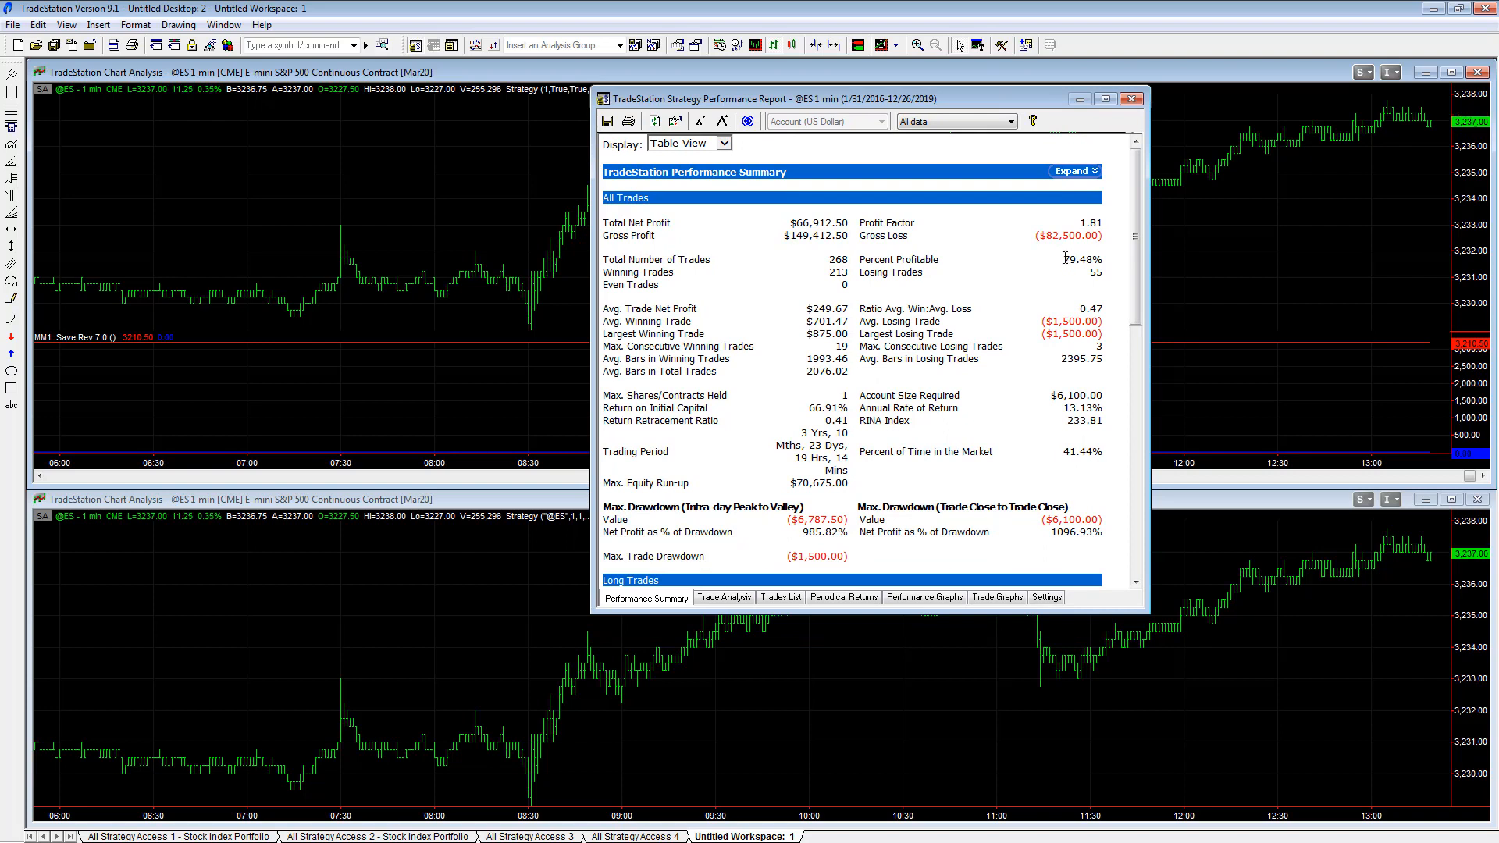
{"action": "left_click_drag", "start_coordinate": [1066, 258], "coordinate": [1090, 257]}
{"action": "left_click", "coordinate": [924, 598]}
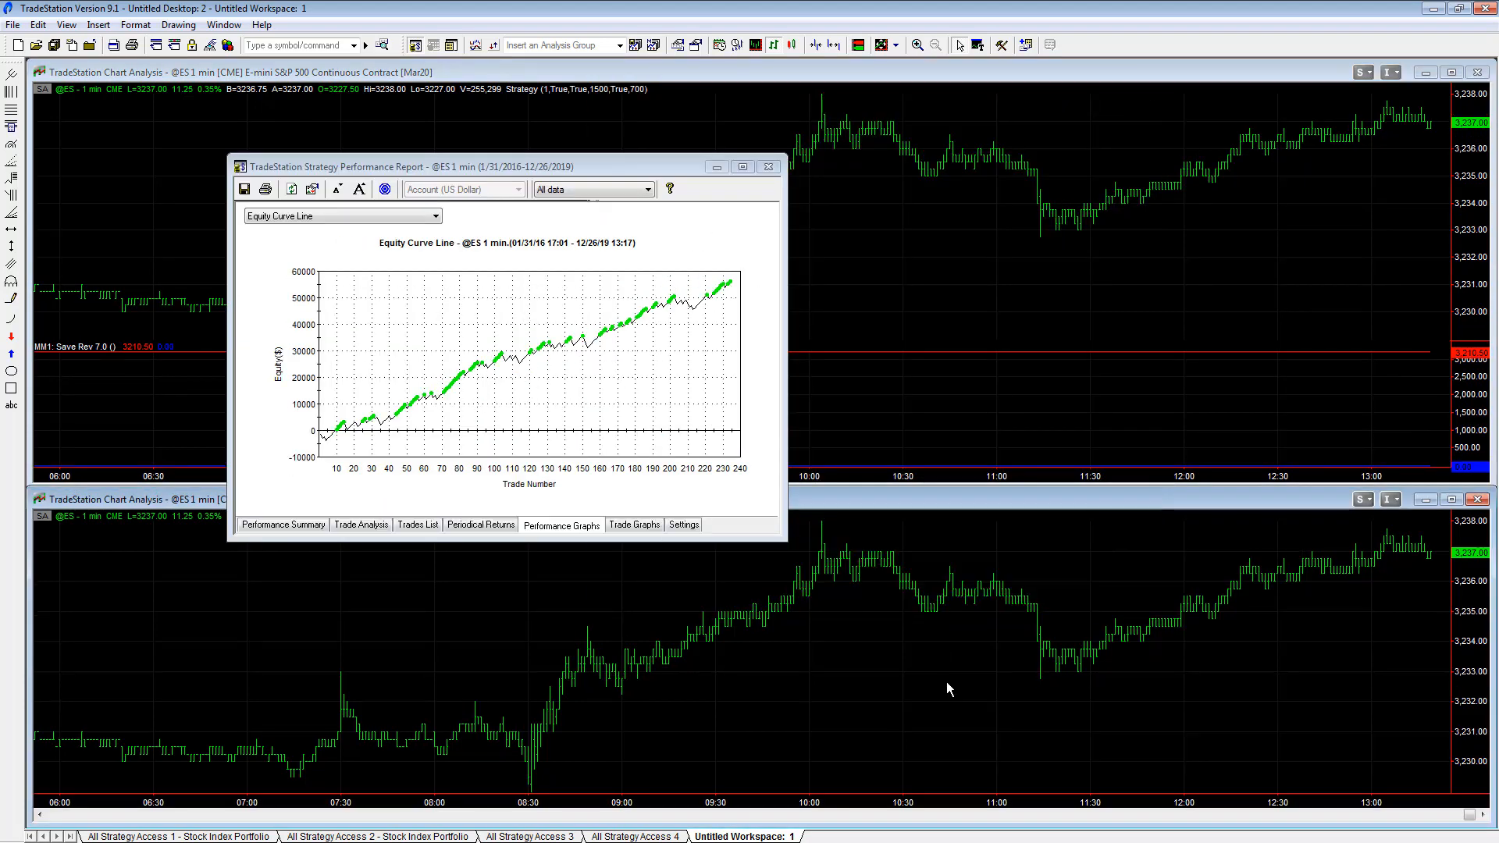
{"action": "left_click_drag", "start_coordinate": [685, 543], "coordinate": [726, 693]}
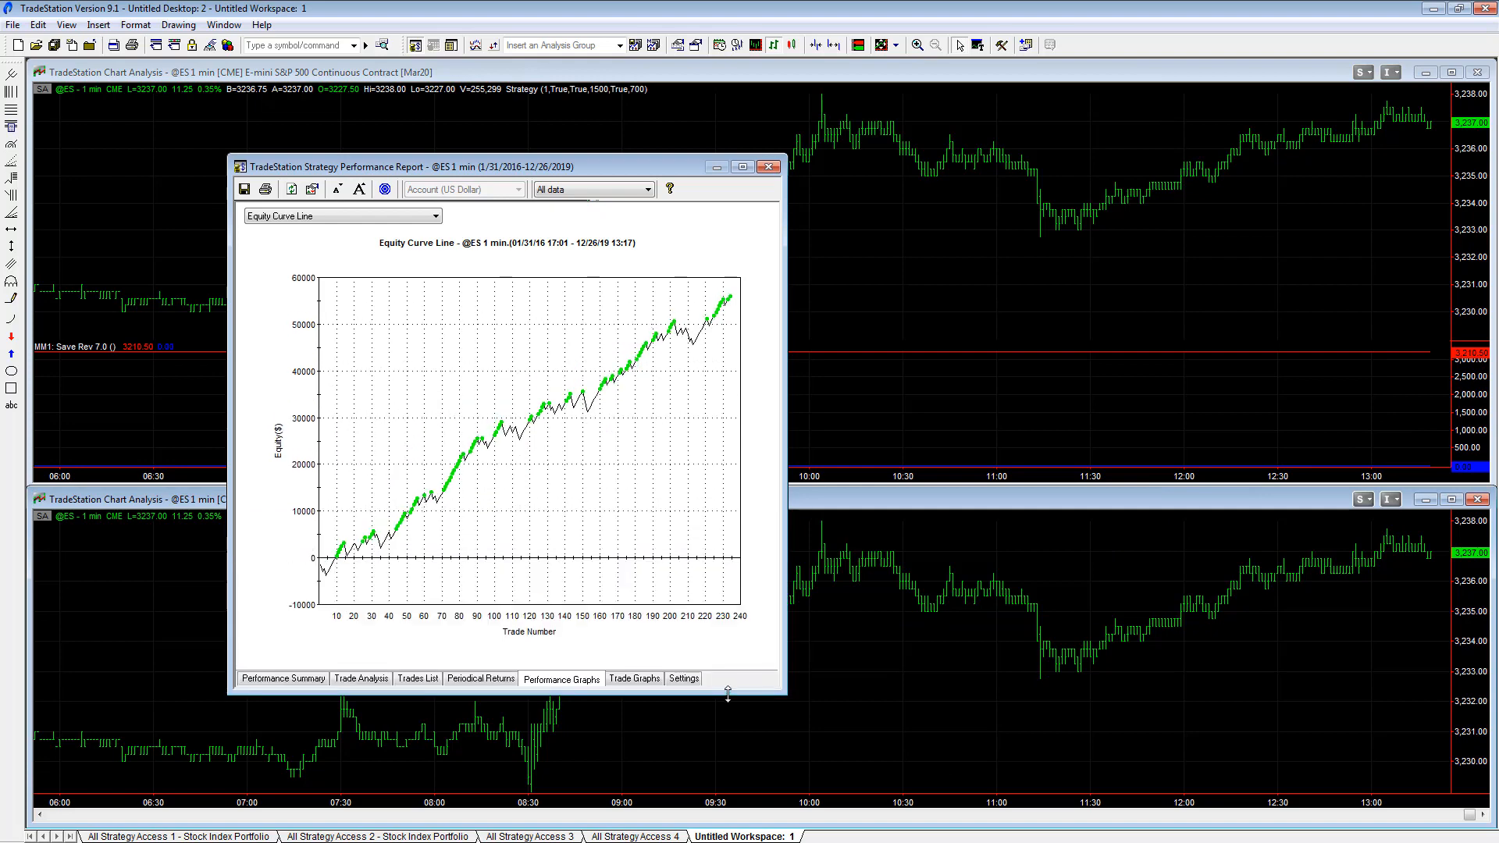
{"action": "left_click_drag", "start_coordinate": [551, 175], "coordinate": [1027, 203]}
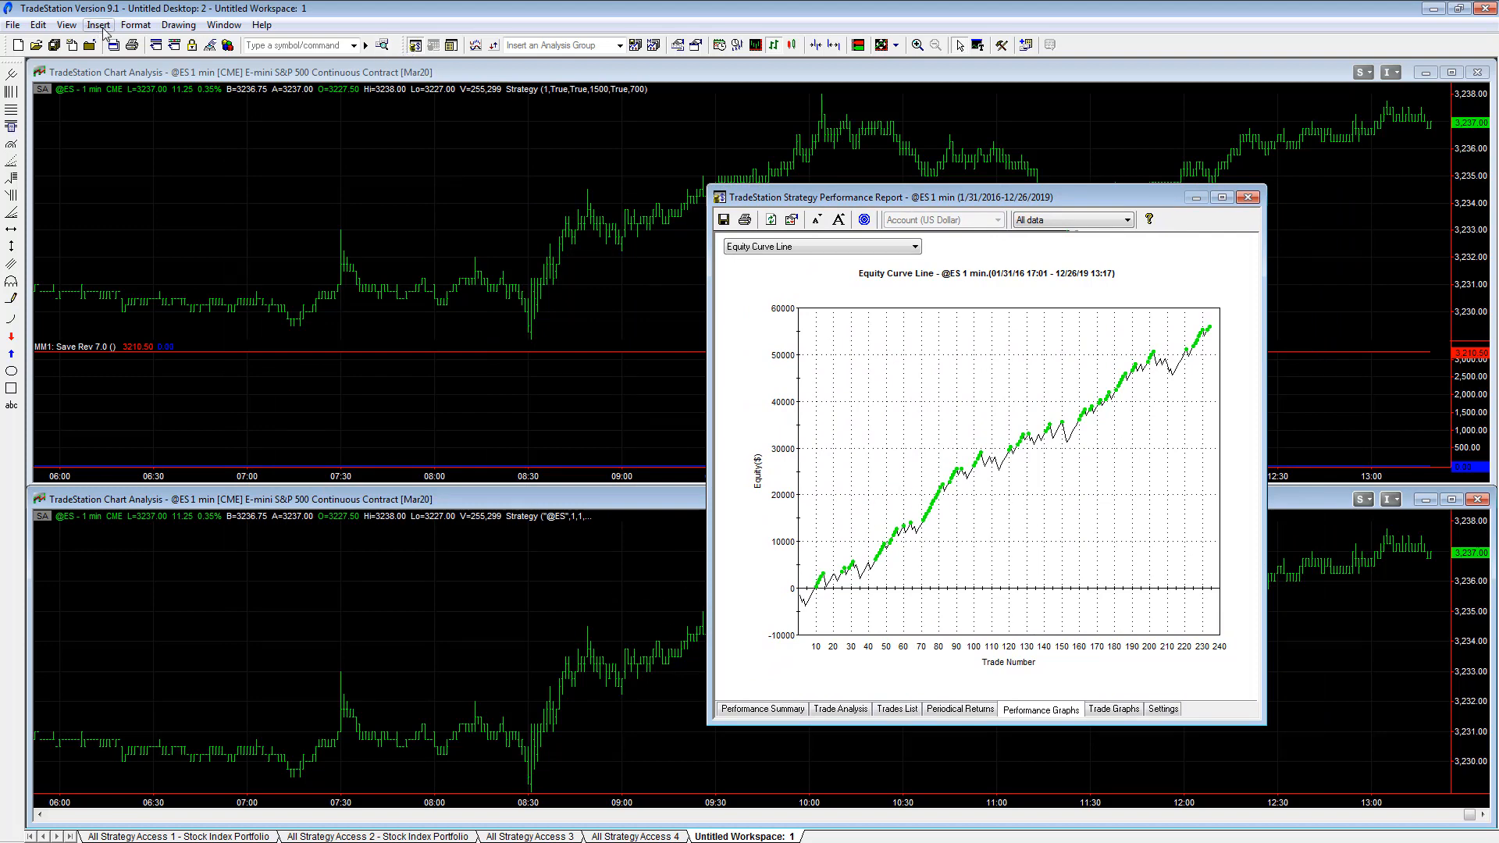
Step: Review the Rule9_AvgDrawdownII switch and its Rule9_AvgDrawdownII_L1 length in the inputs of MM1: Equity Curve Algorithms Rev 7.0
{"action": "left_click", "coordinate": [136, 25]}
{"action": "left_click", "coordinate": [166, 83]}
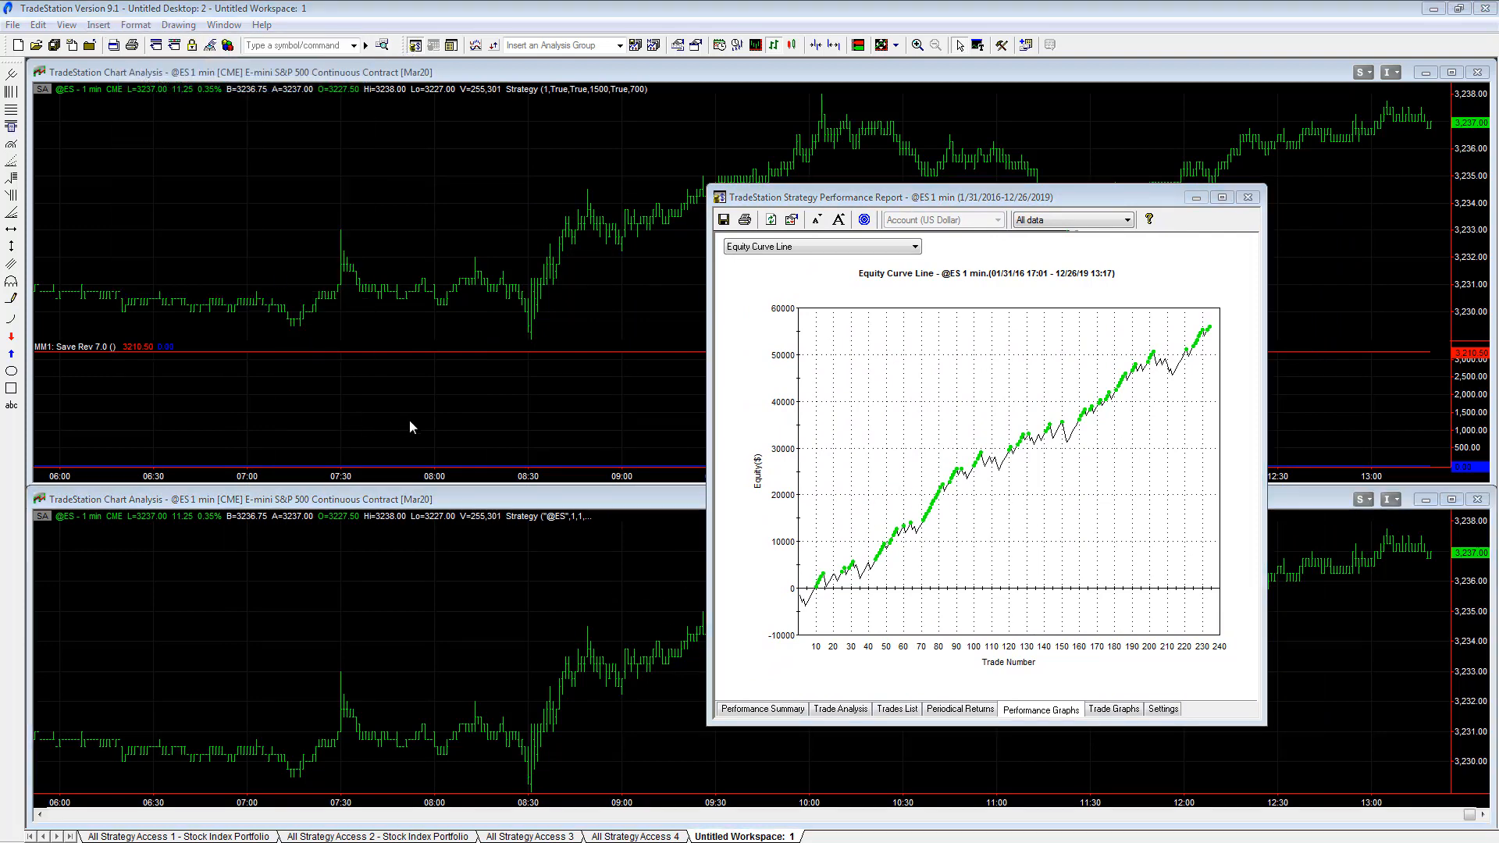
{"action": "double_click", "coordinate": [455, 390]}
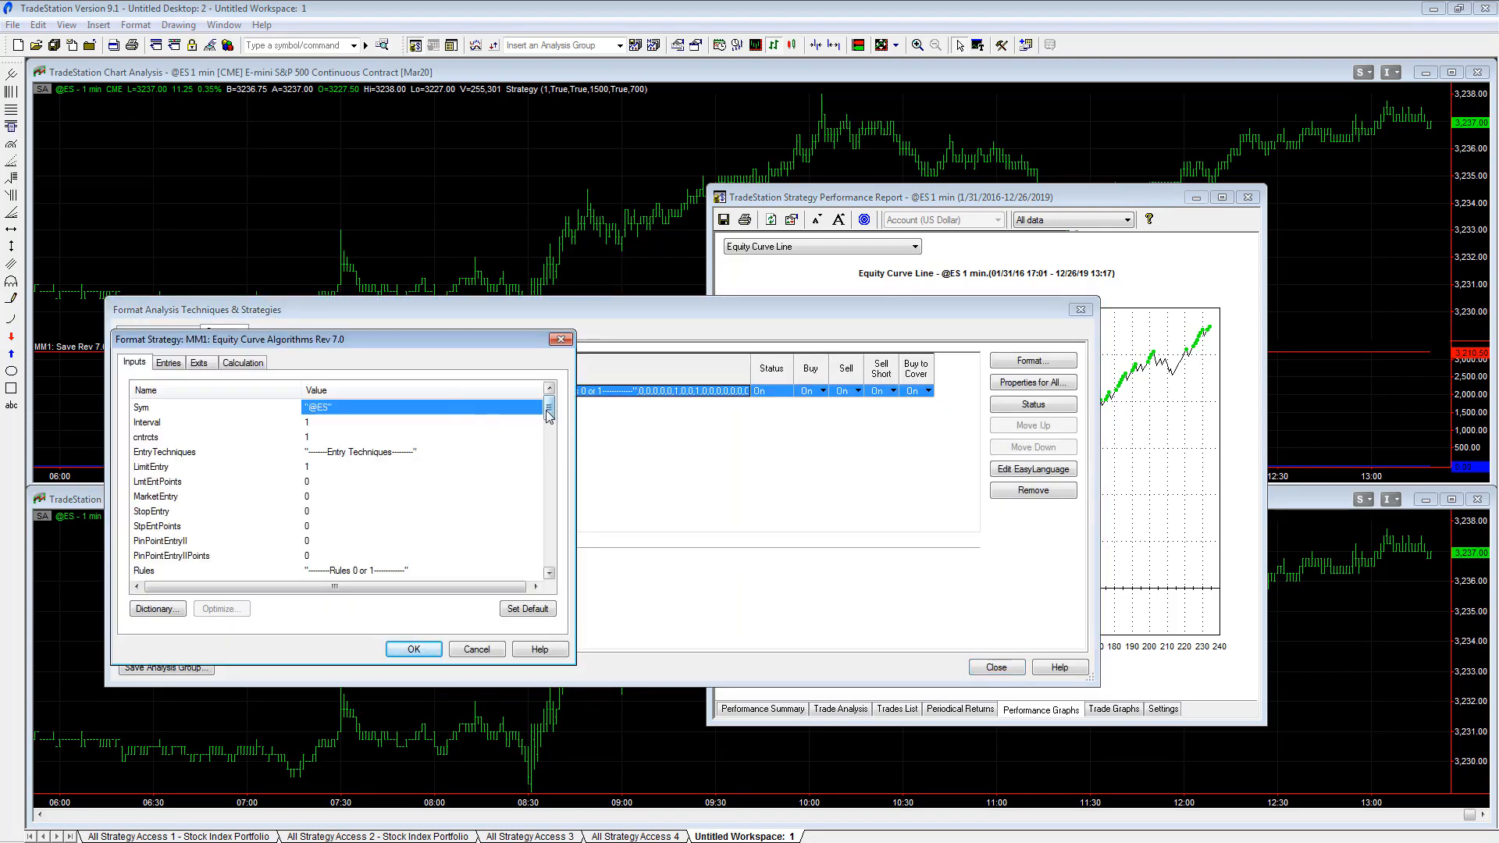
{"action": "scroll", "coordinate": [557, 450], "scroll_direction": "down", "scroll_amount": 9}
{"action": "scroll", "coordinate": [558, 450], "scroll_direction": "up", "scroll_amount": 3}
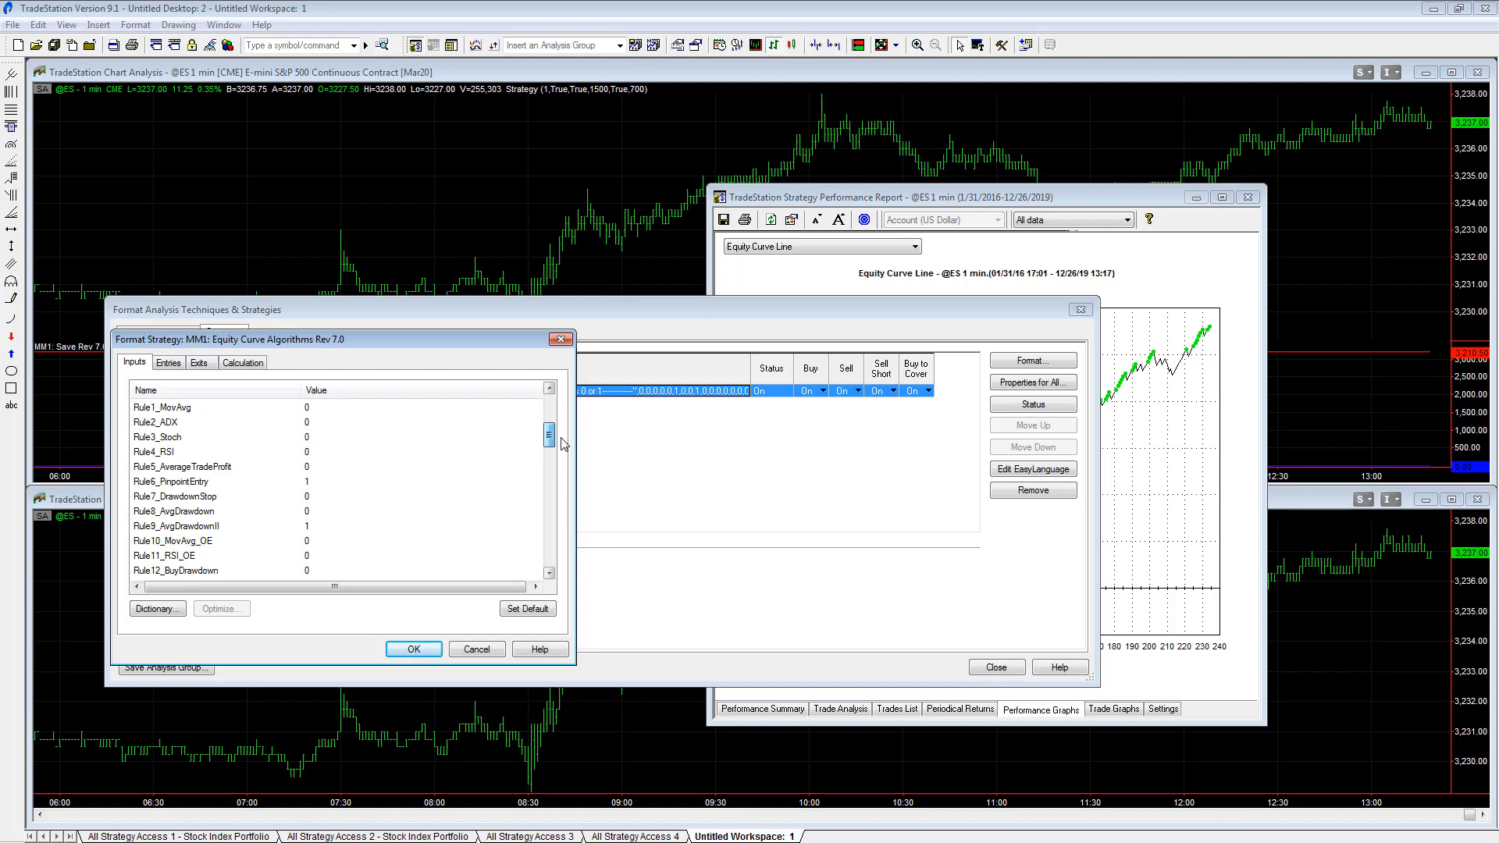
{"action": "left_click", "coordinate": [352, 526]}
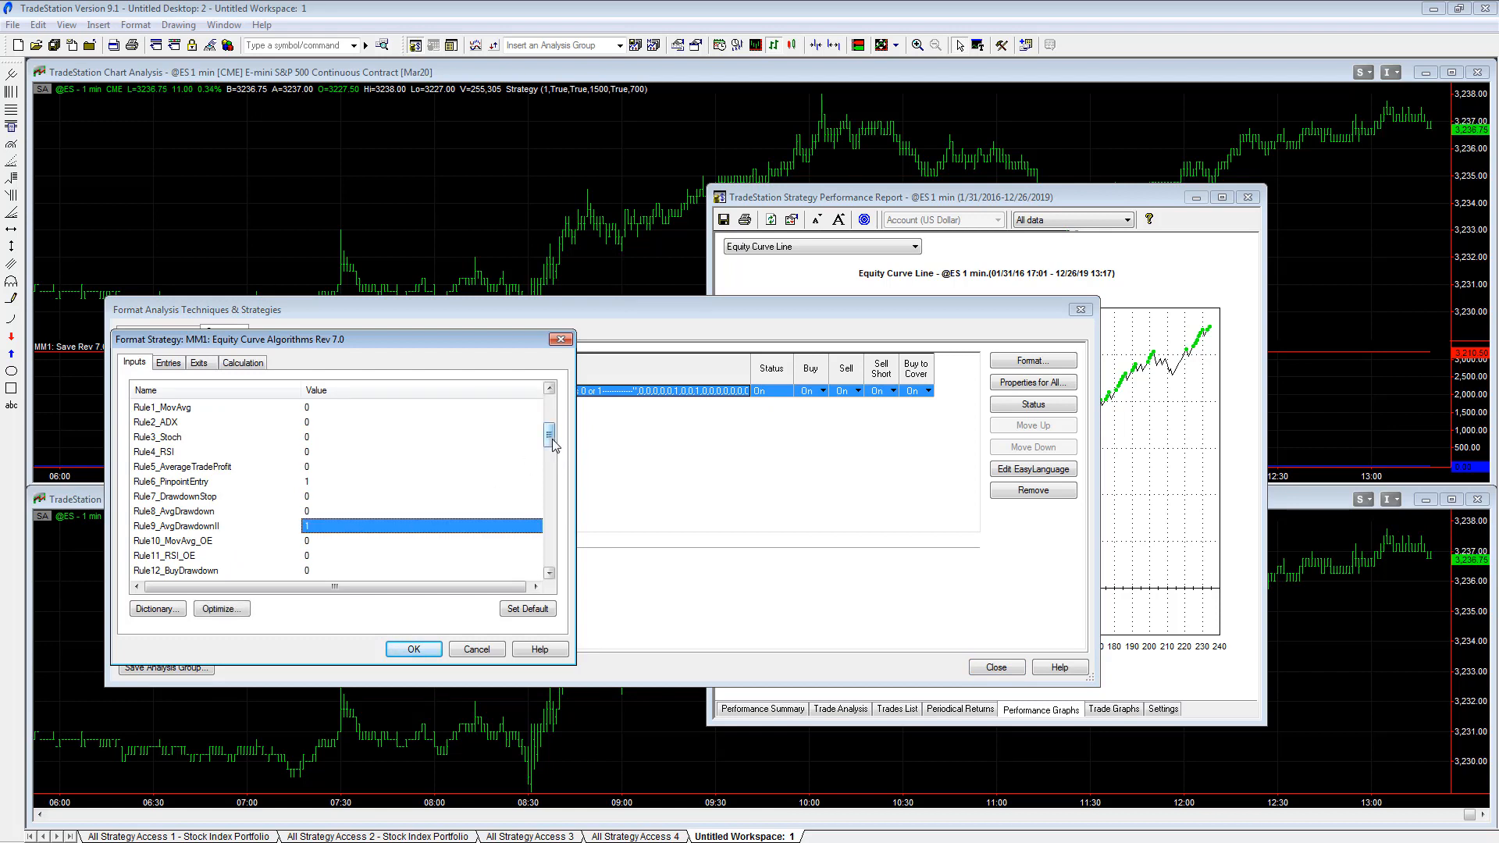
{"action": "scroll", "coordinate": [552, 444], "scroll_direction": "down", "scroll_amount": 10}
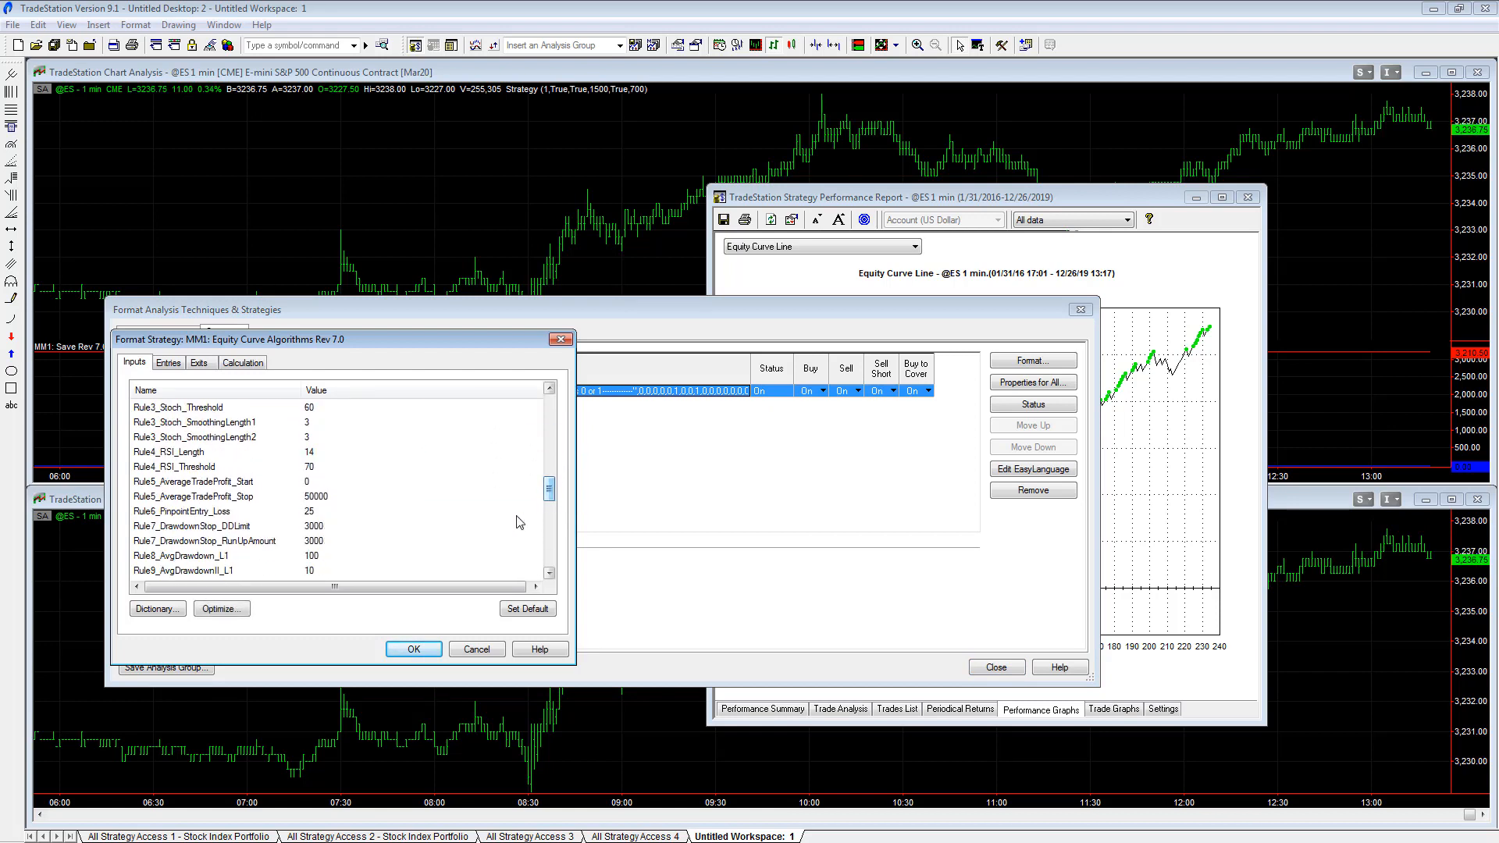
{"action": "scroll", "coordinate": [382, 518], "scroll_direction": "down", "scroll_amount": 2}
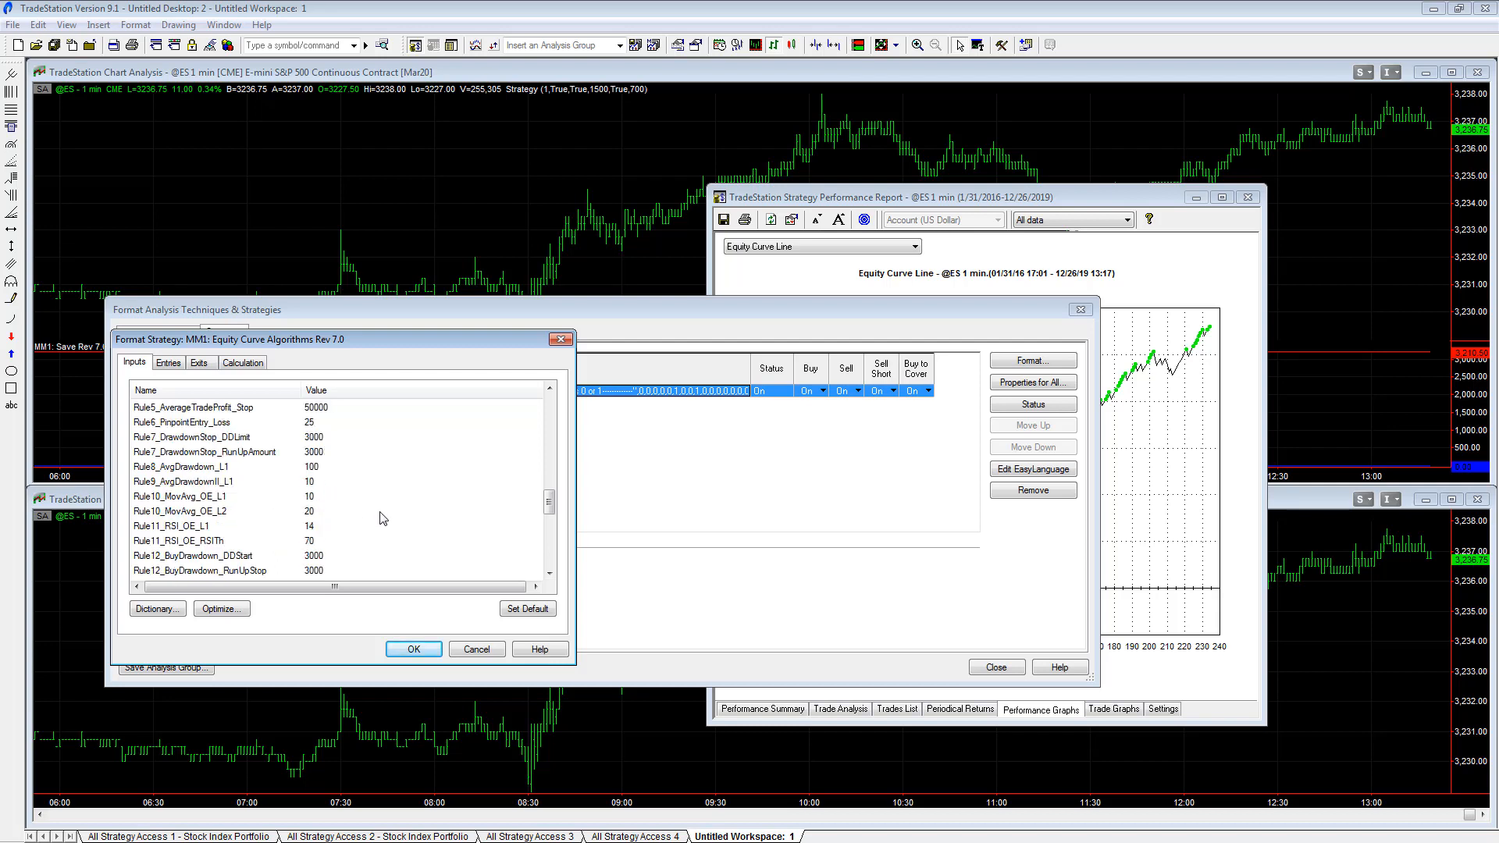
{"action": "left_click", "coordinate": [328, 483]}
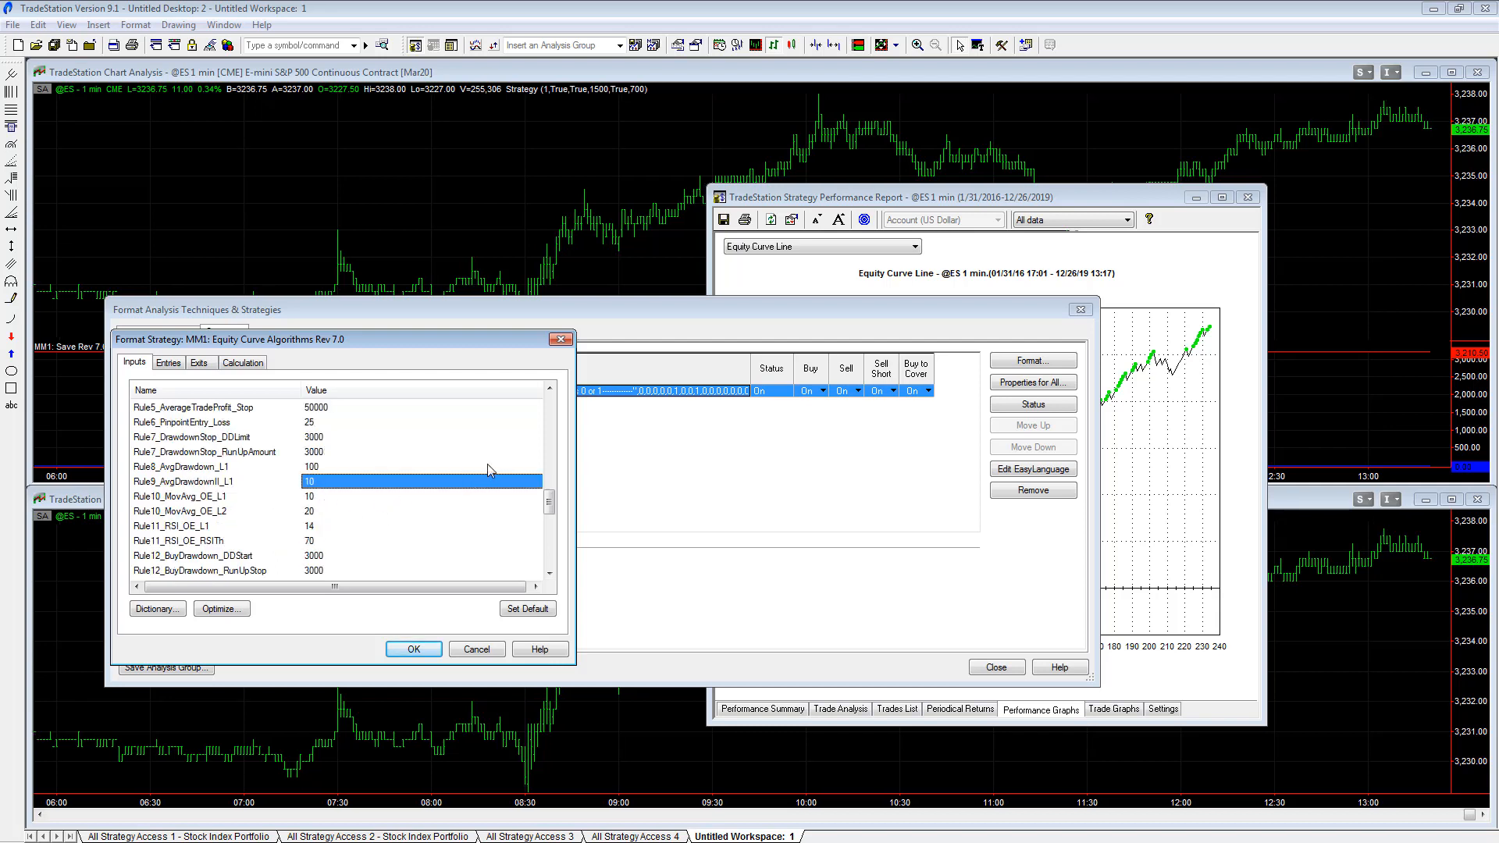
{"action": "left_click", "coordinate": [420, 656]}
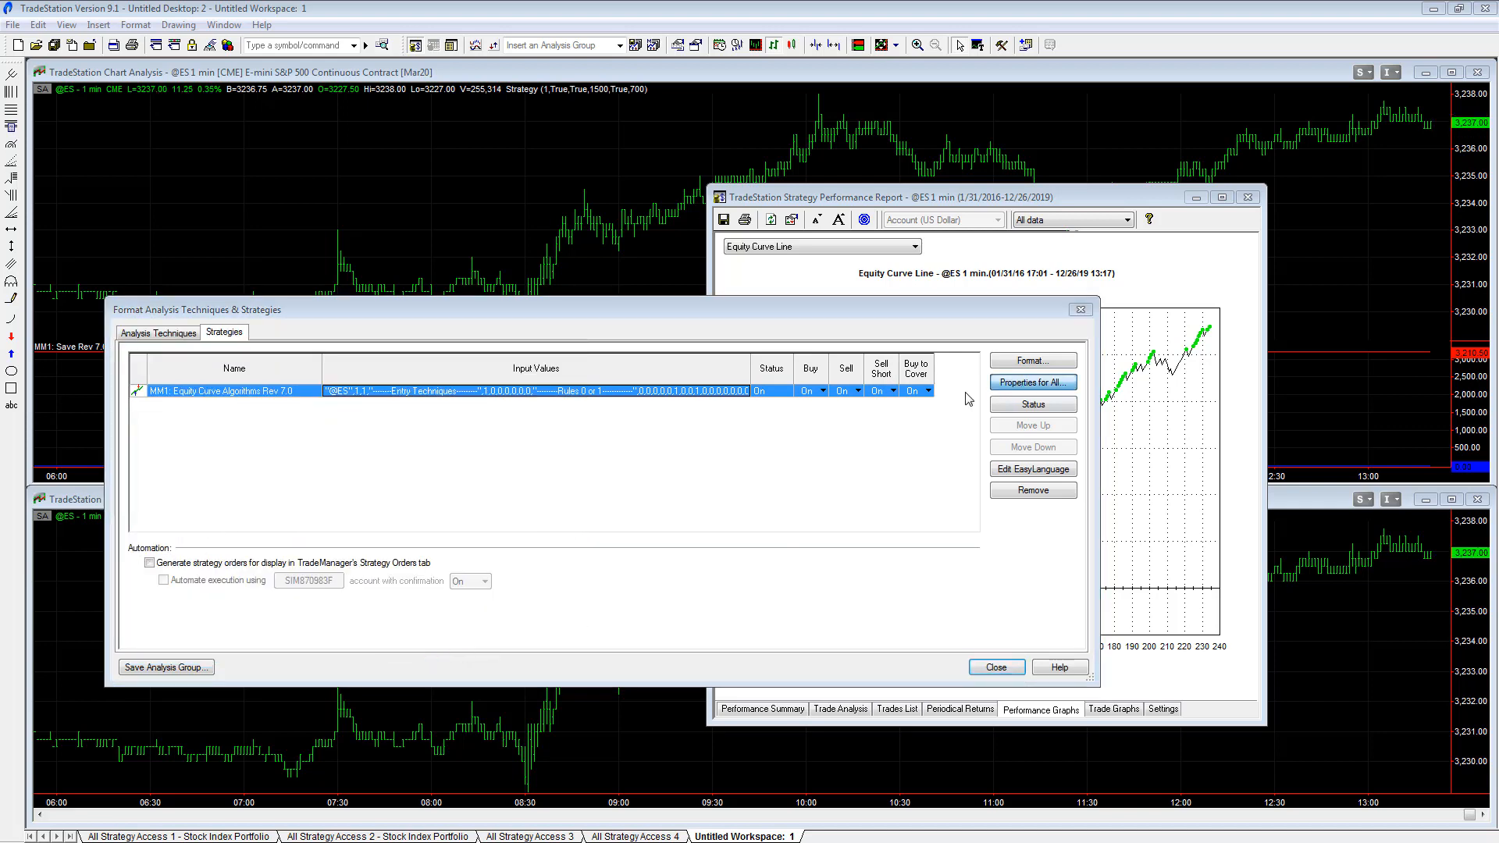
Step: Check the maximum number of bars the study will reference in the properties for all strategies, and return to the report's performance summary
{"action": "left_click", "coordinate": [1033, 381]}
{"action": "left_click", "coordinate": [847, 477]}
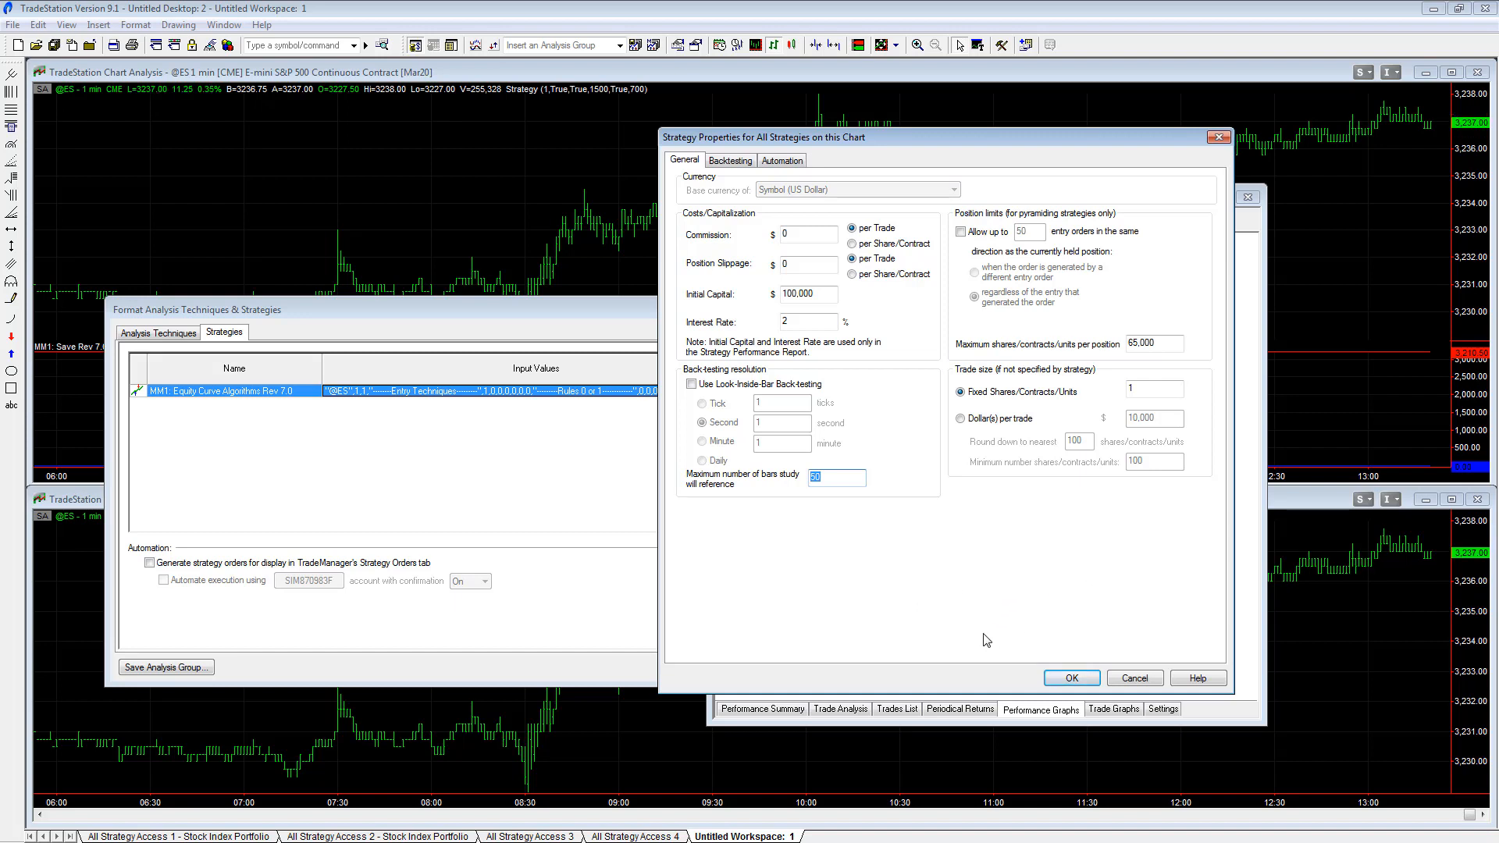
{"action": "left_click", "coordinate": [1070, 679]}
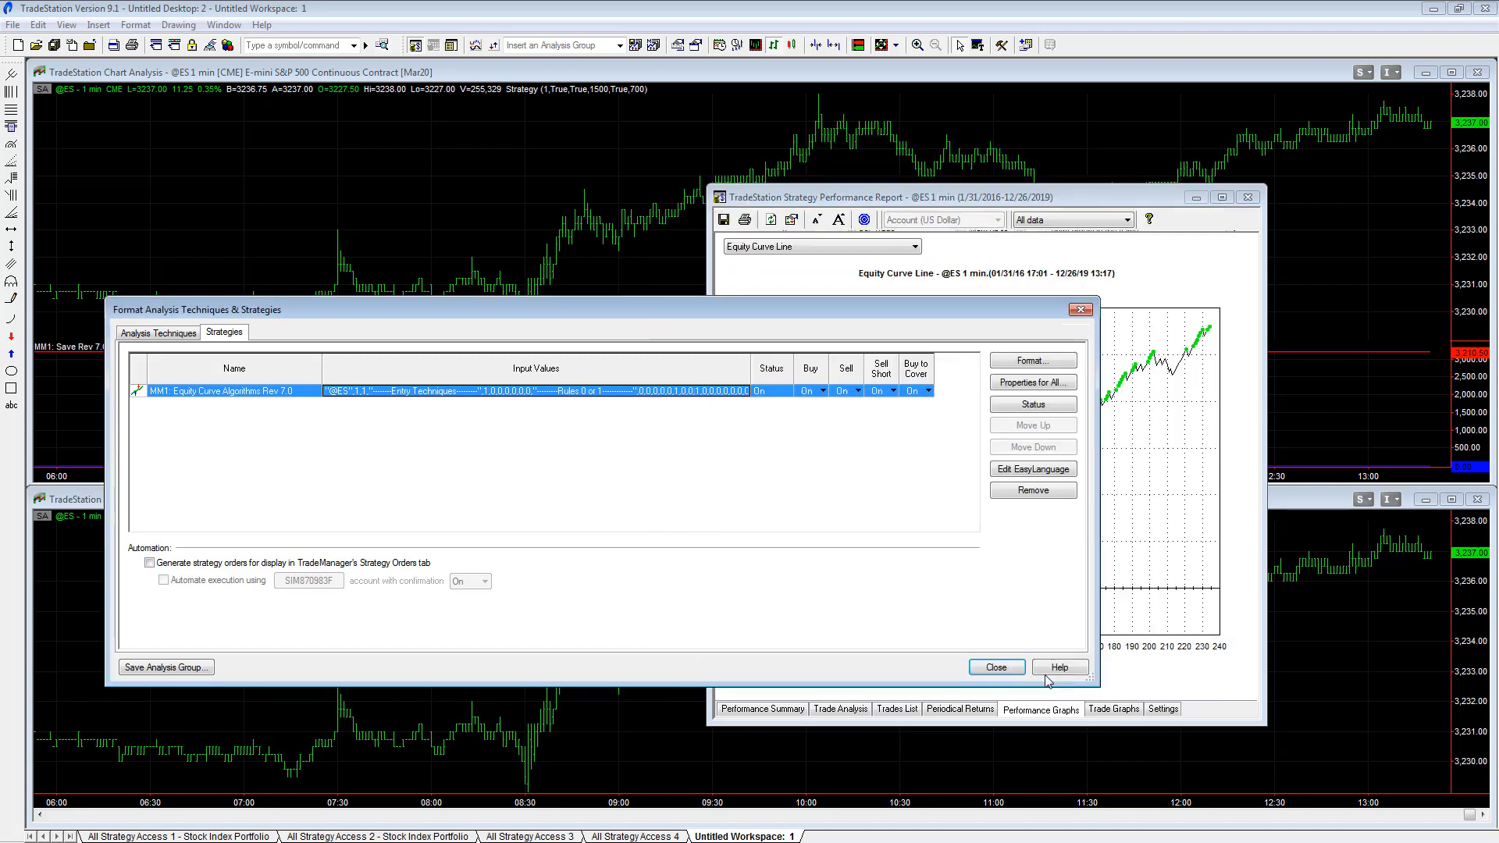
{"action": "left_click", "coordinate": [996, 671]}
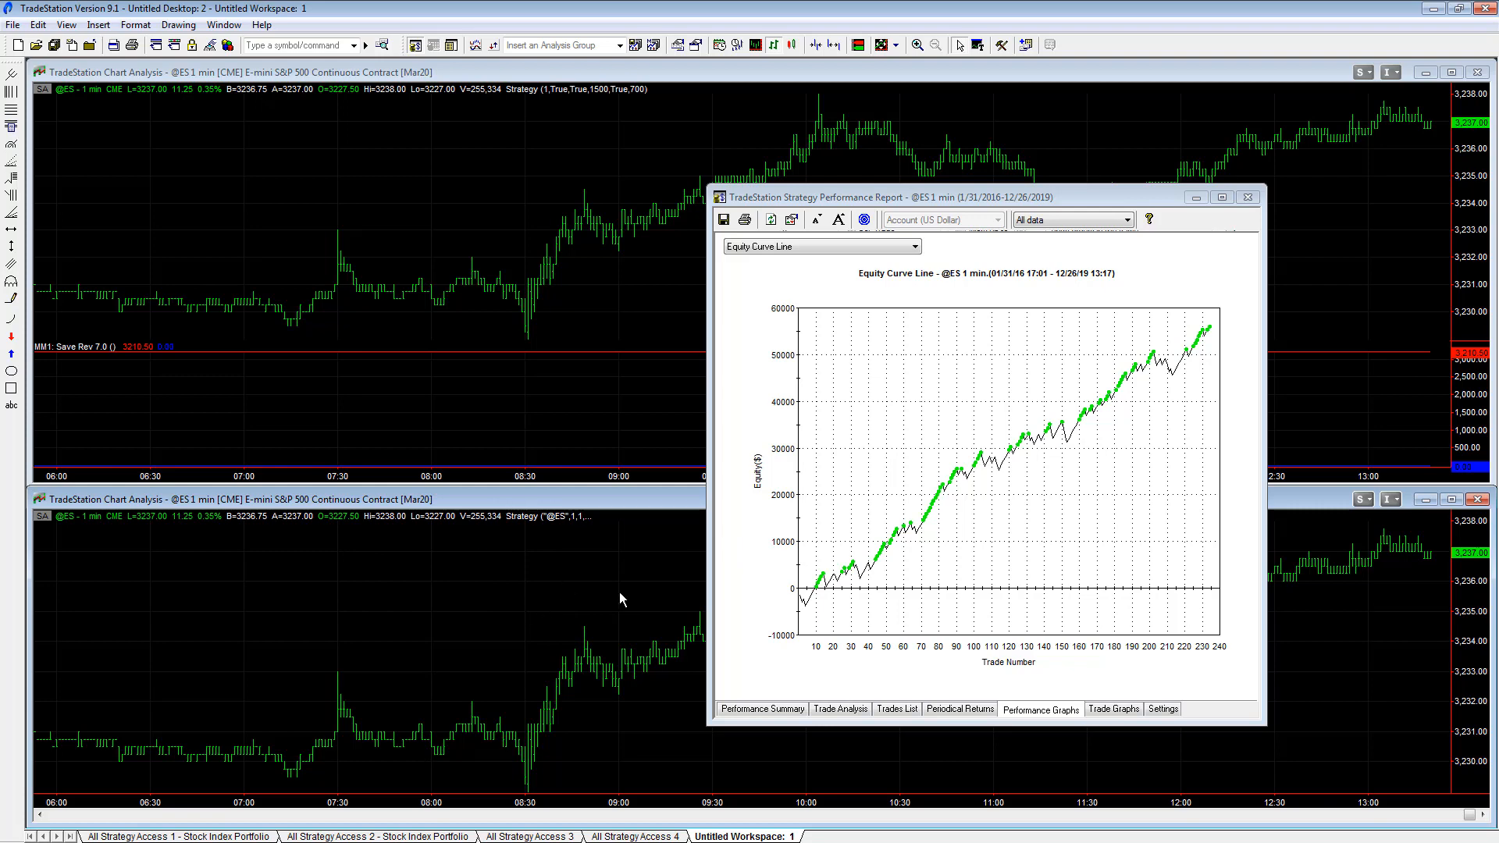
{"action": "left_click", "coordinate": [780, 710]}
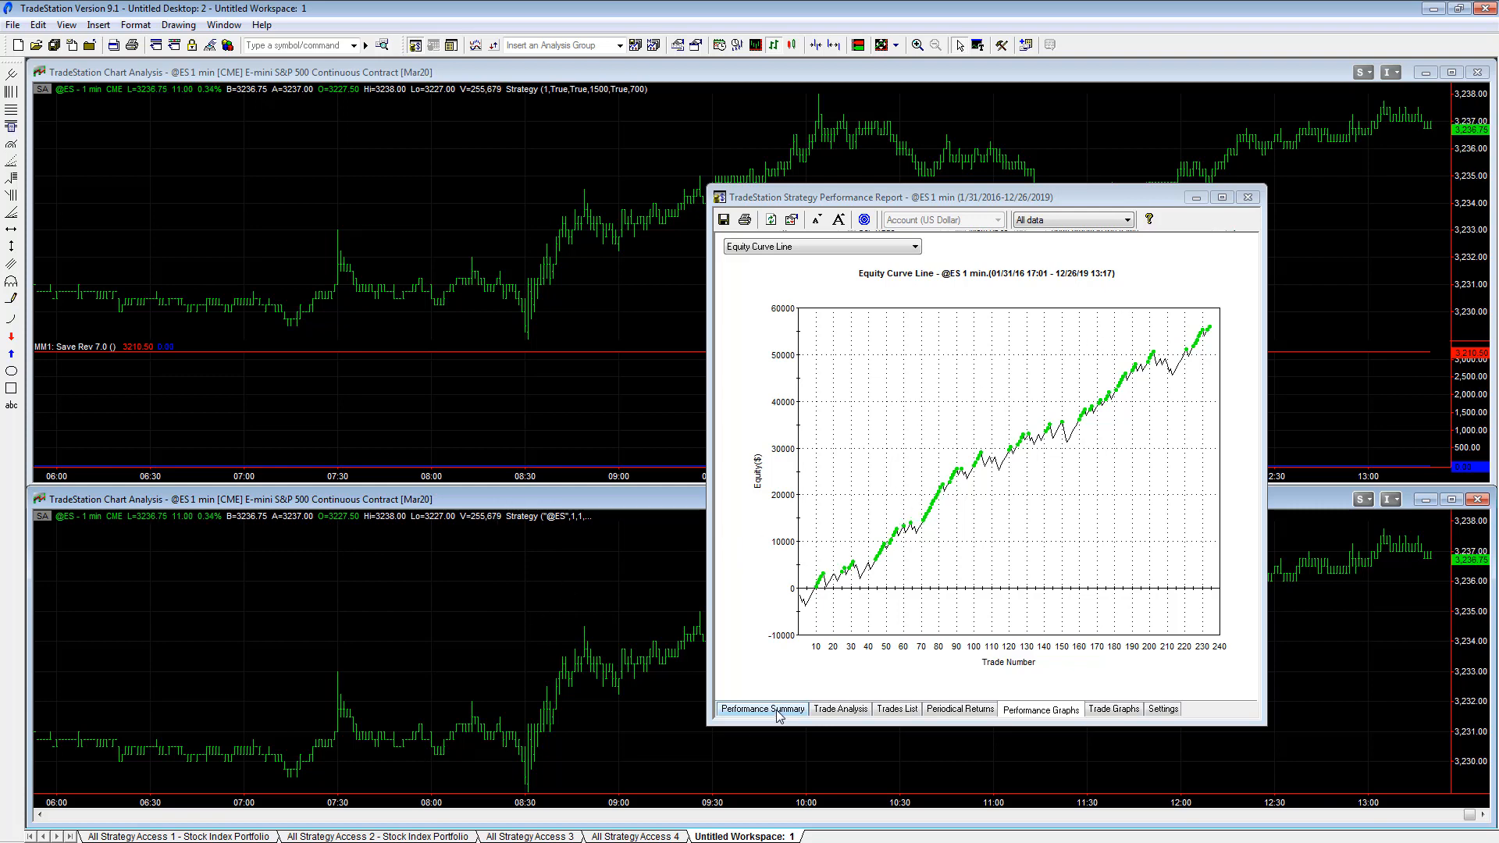